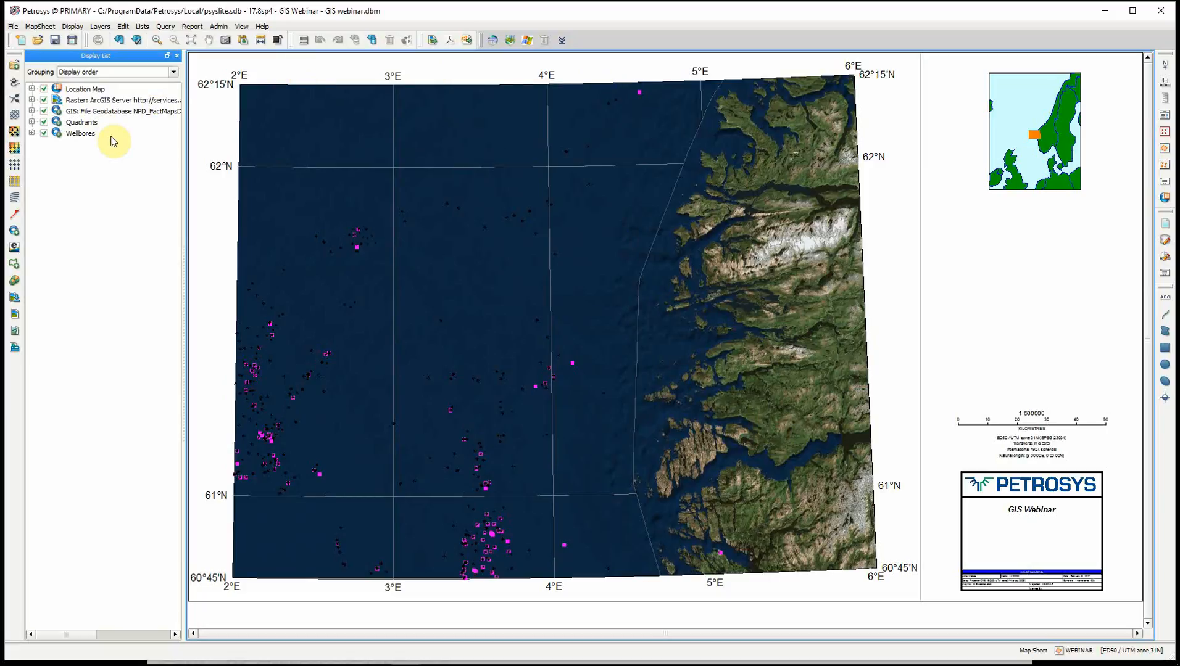
Make the ArcGIS Server World Satellite Imagery raster partly transparent and hide its layer on the map
left_click(123, 102)
double_click(124, 103)
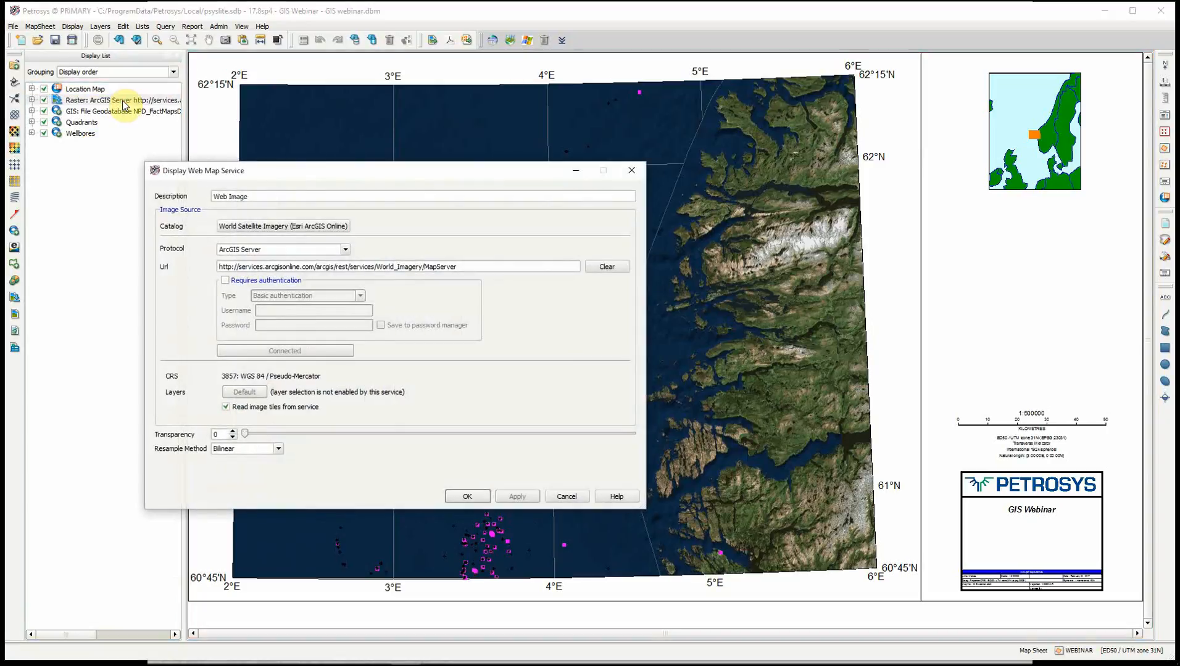
left_click(346, 249)
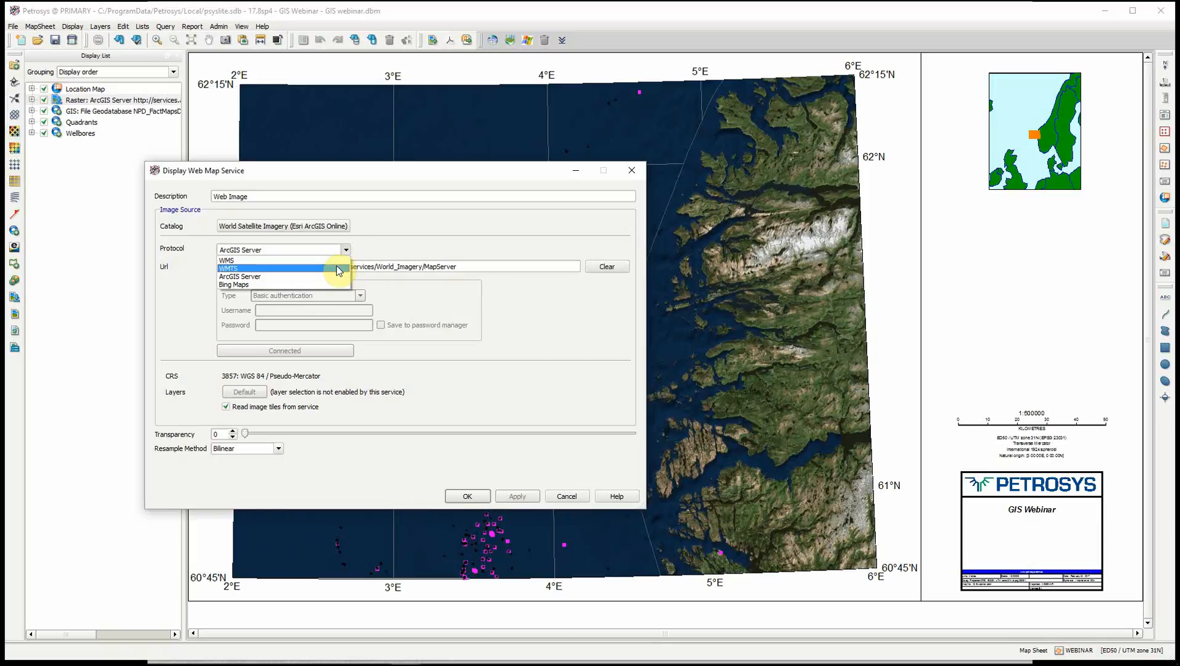
left_click(455, 227)
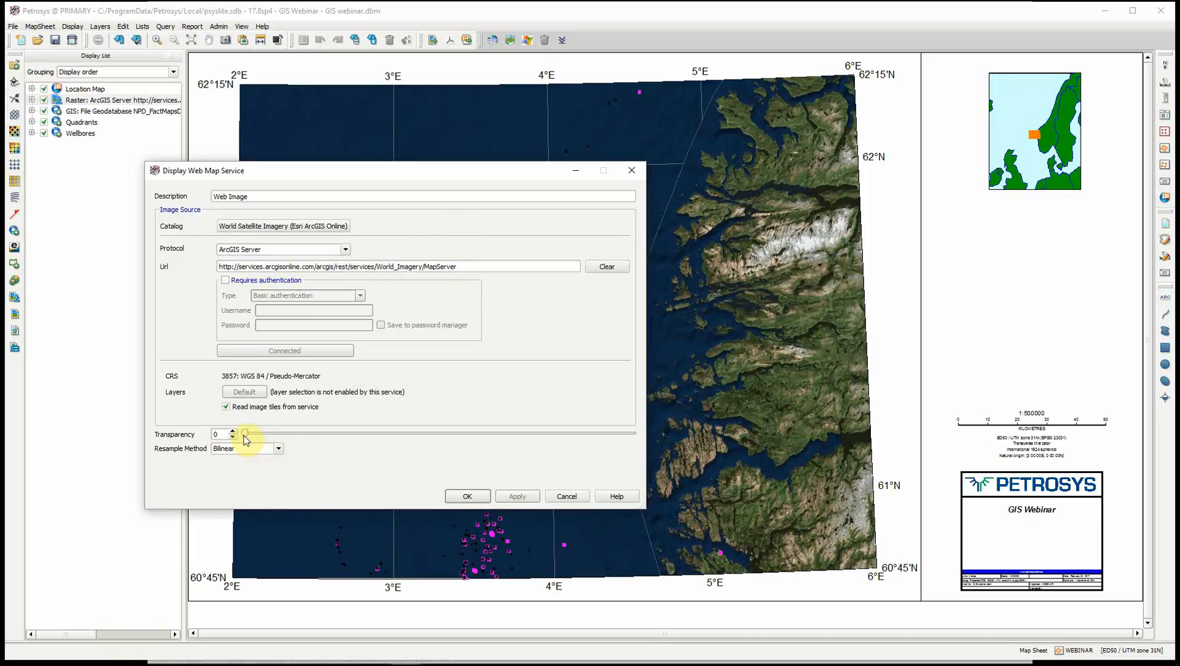
left_click_drag(244, 437, 419, 440)
left_click(466, 497)
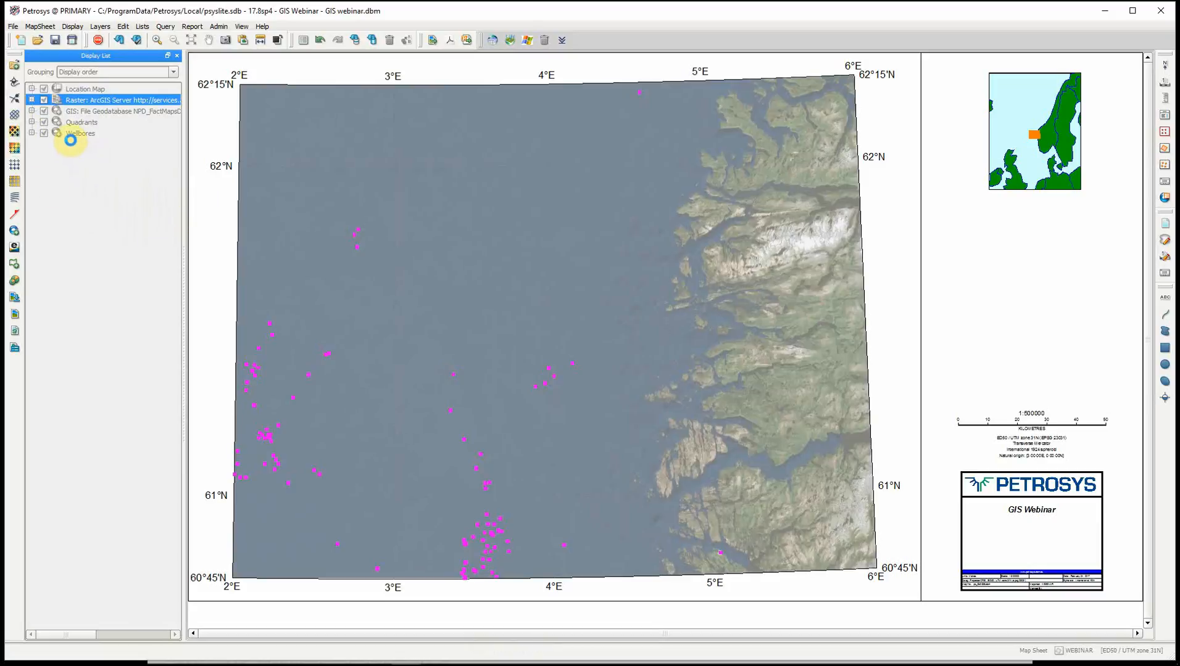
left_click(44, 99)
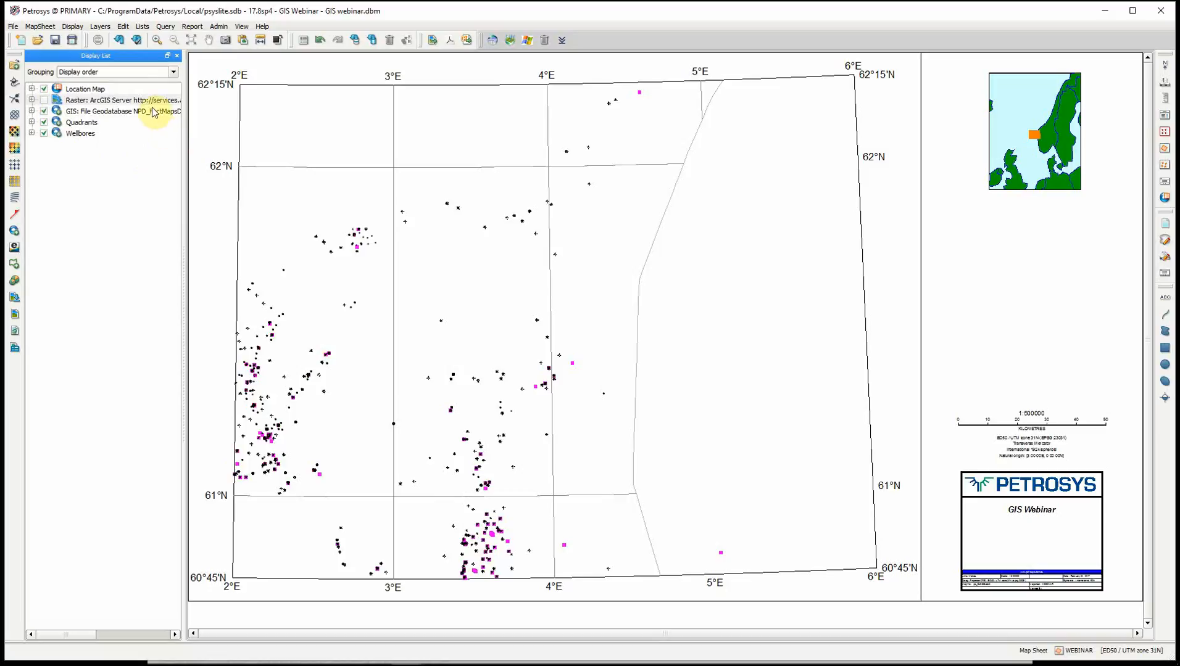
Examine the raster image display settings, including the supported image file formats and the ArcSDE raster source
left_click(73, 27)
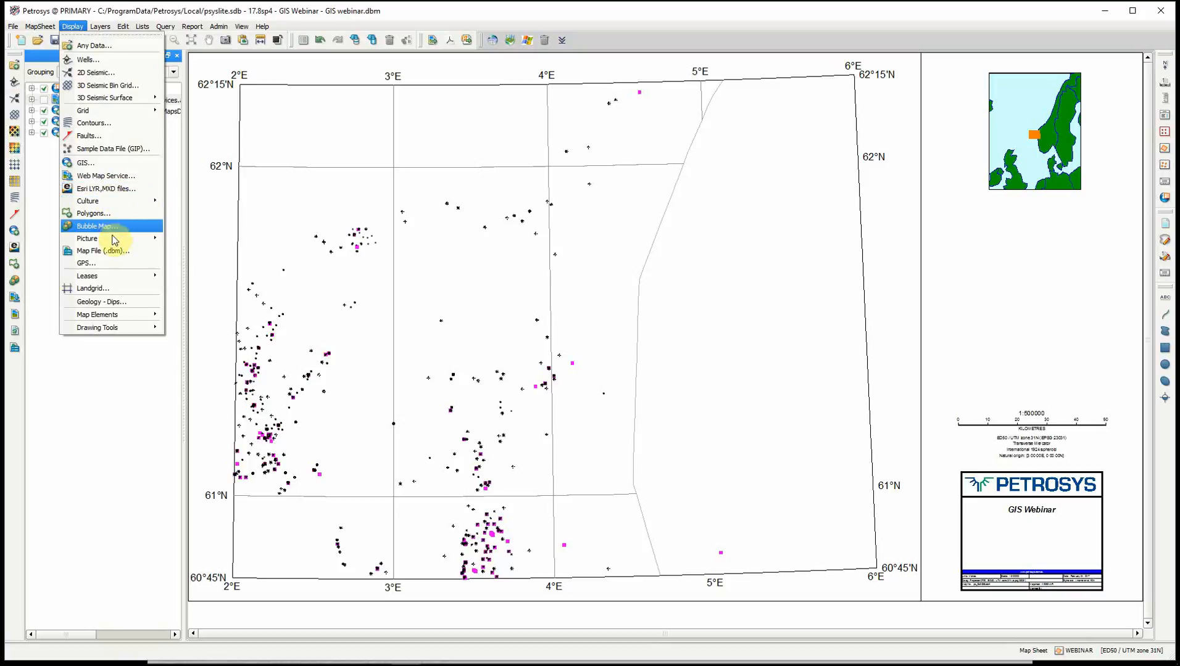
mouse_move(117, 239)
left_click(186, 248)
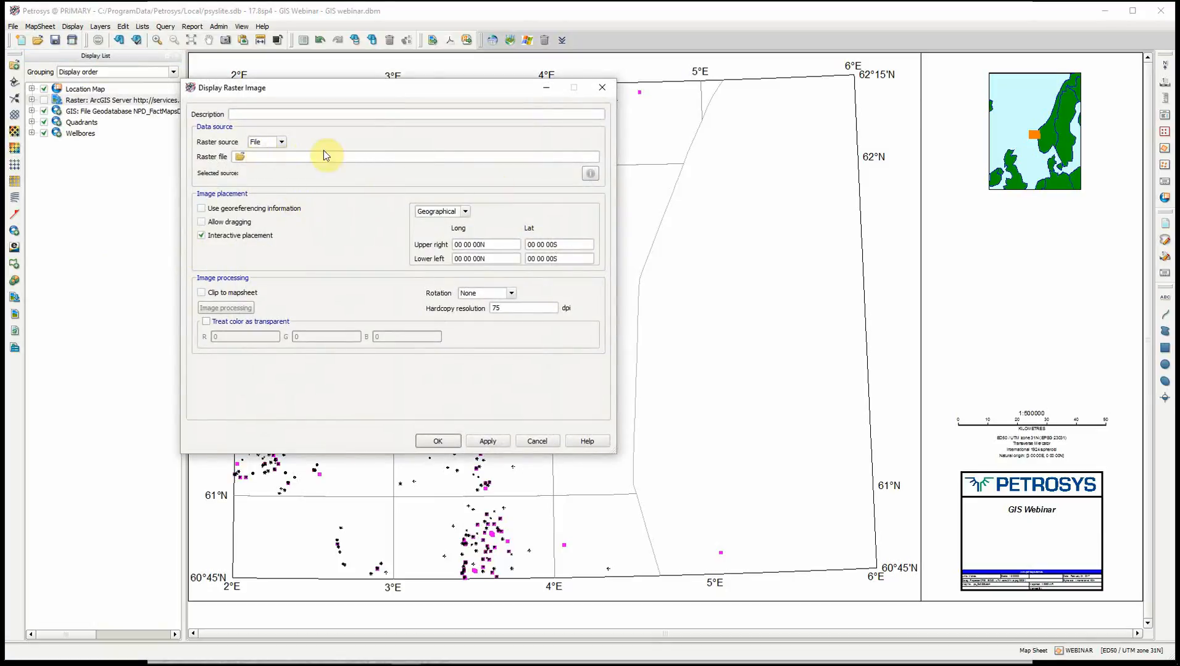
left_click(239, 157)
left_click(239, 157)
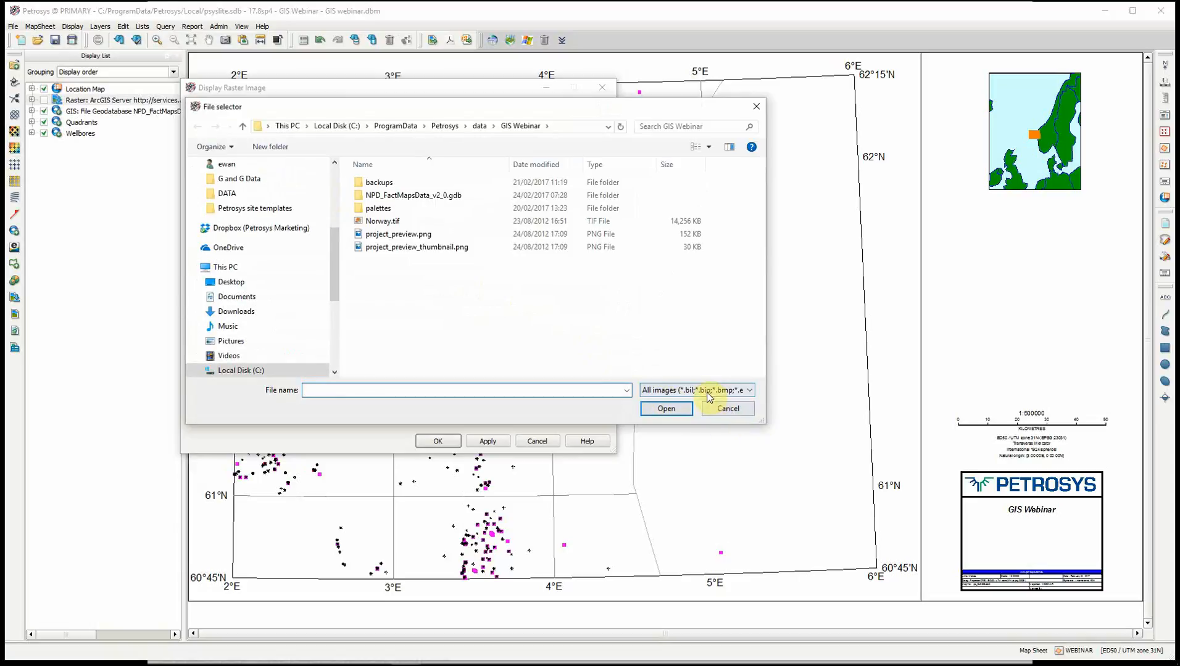
left_click(706, 390)
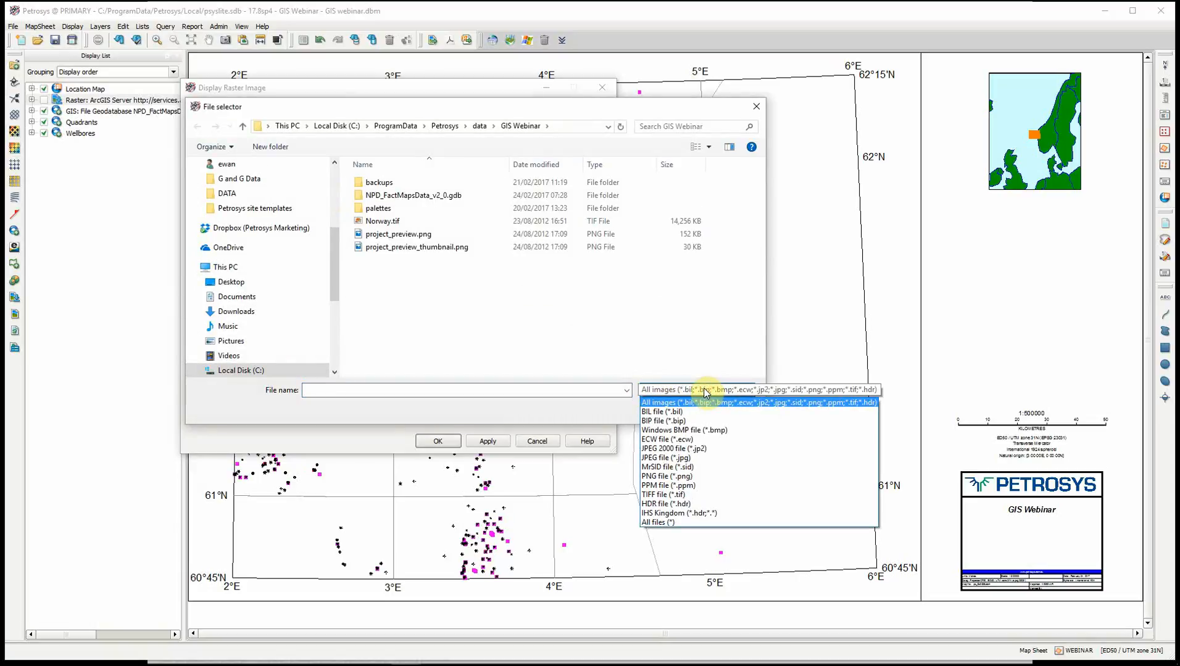
left_click(571, 407)
left_click(721, 415)
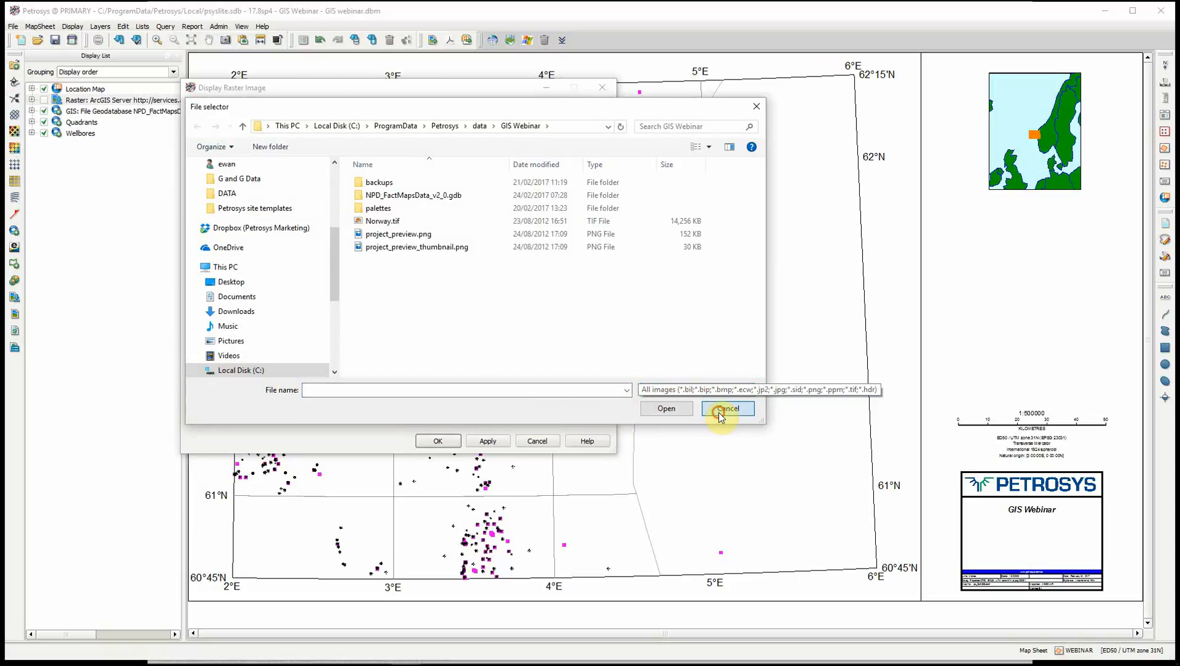
left_click(282, 144)
left_click(272, 163)
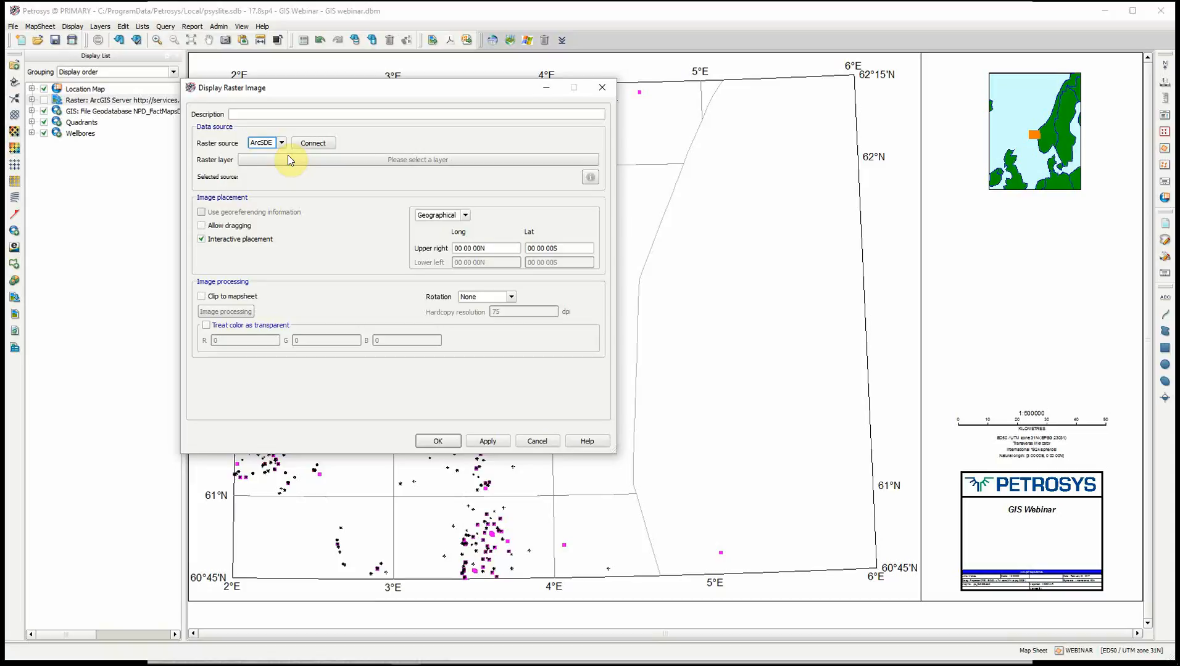
left_click(537, 441)
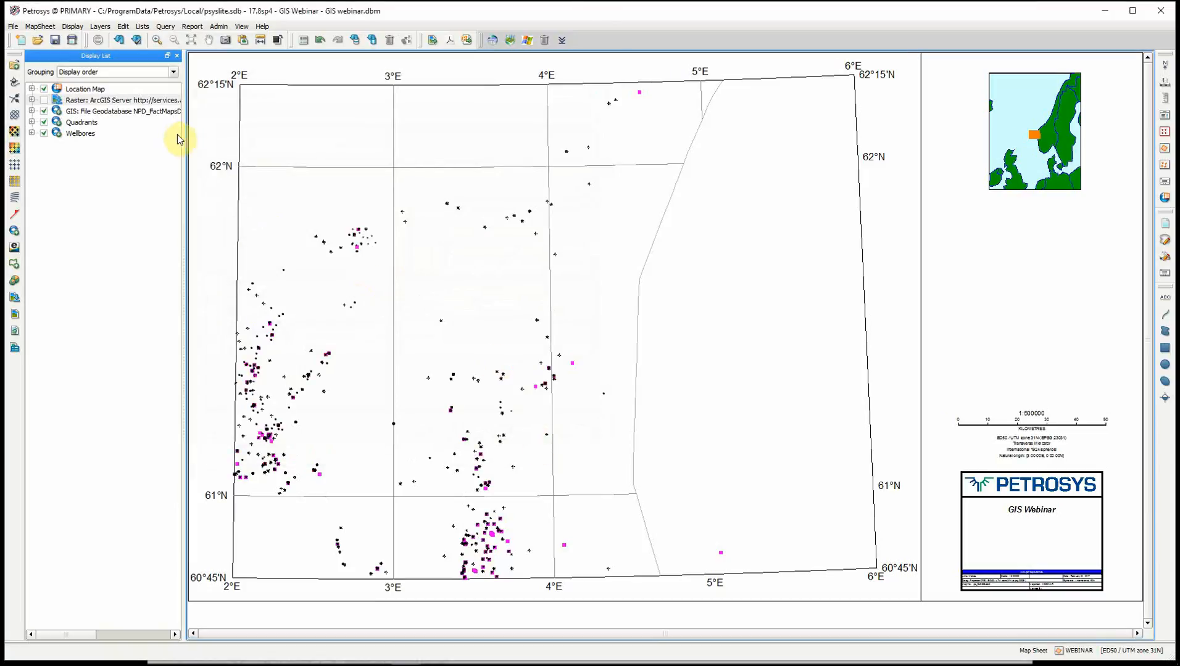
Review the feature classes and coordinate systems in NPD_FactMapsData_v2_0.gdb, the map's projection, and the available GIS data source types
mouse_move(137, 116)
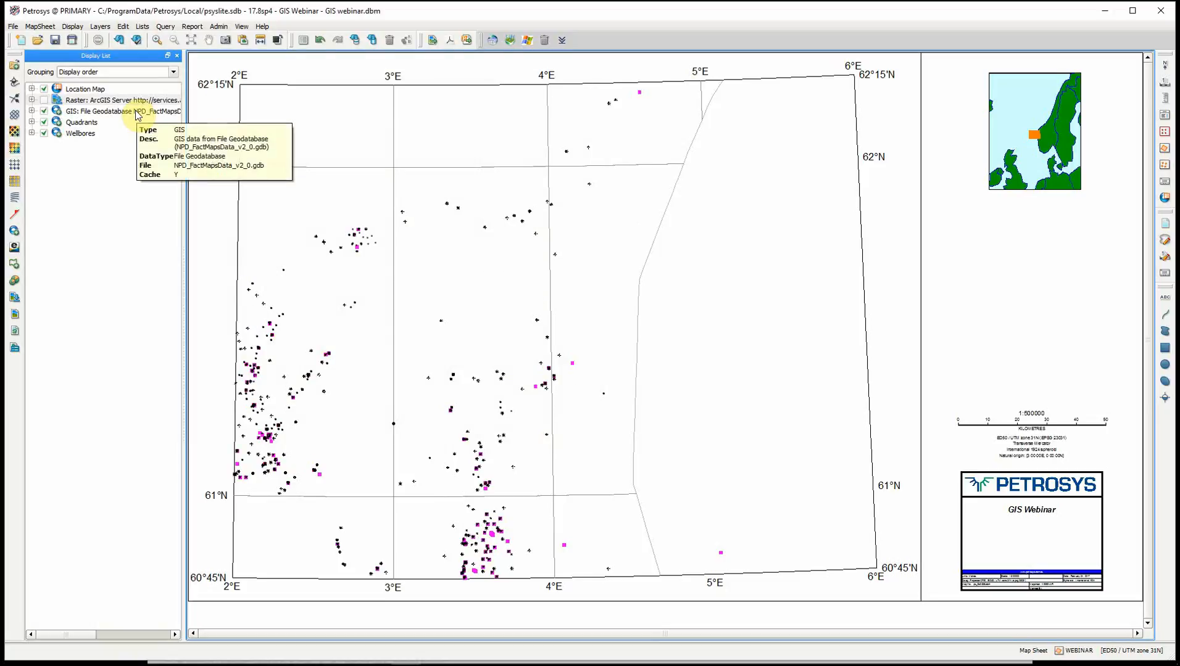
left_click(137, 115)
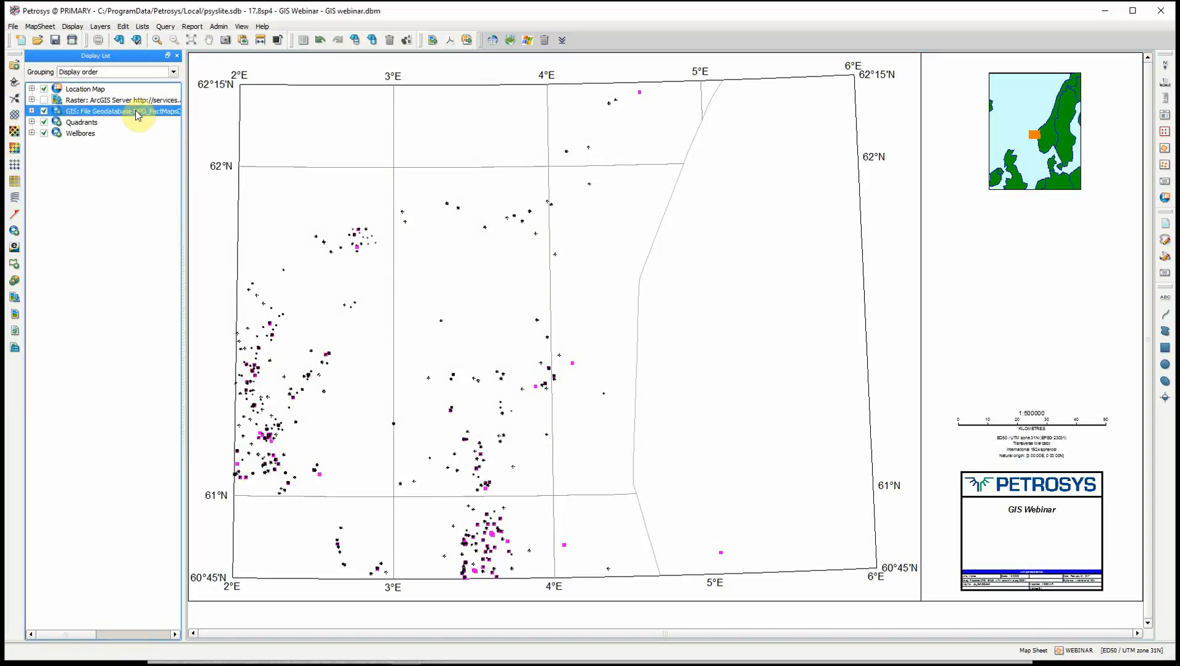
double_click(137, 115)
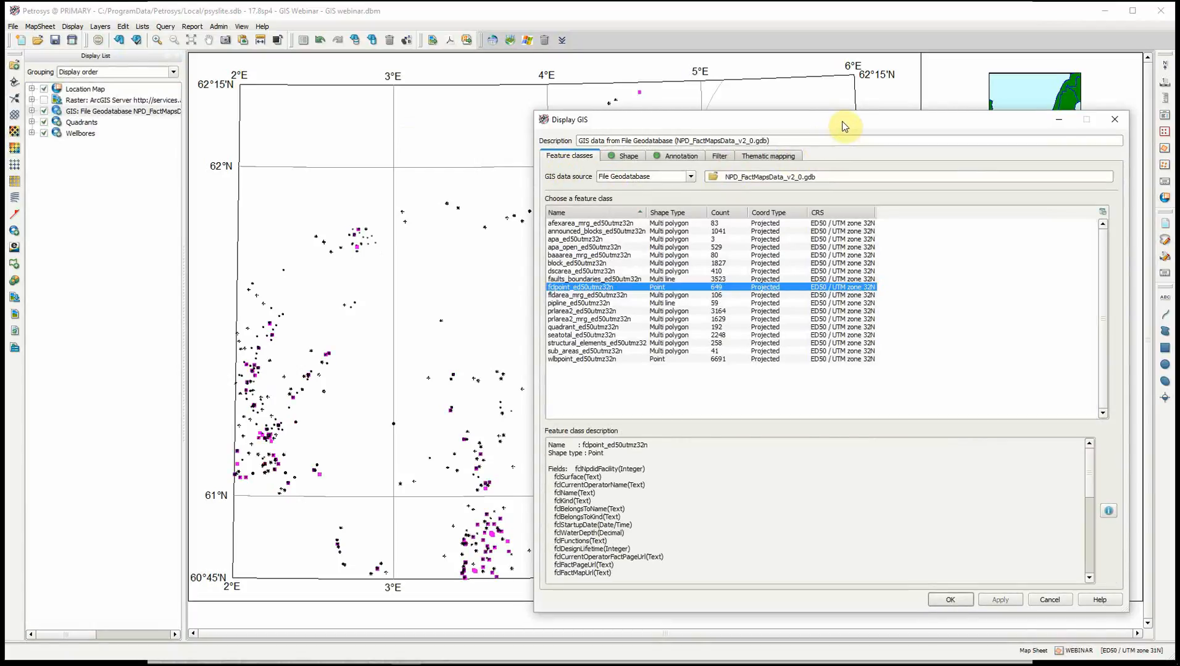
left_click_drag(838, 123, 555, 86)
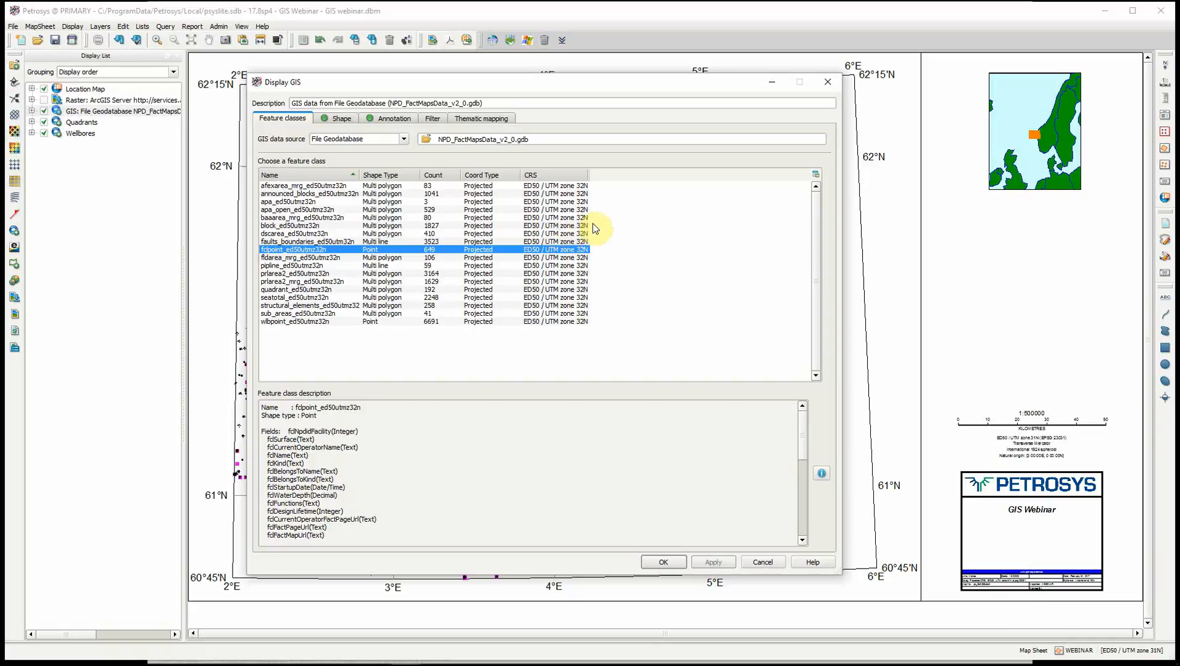
scroll(1088, 452, "up", 2)
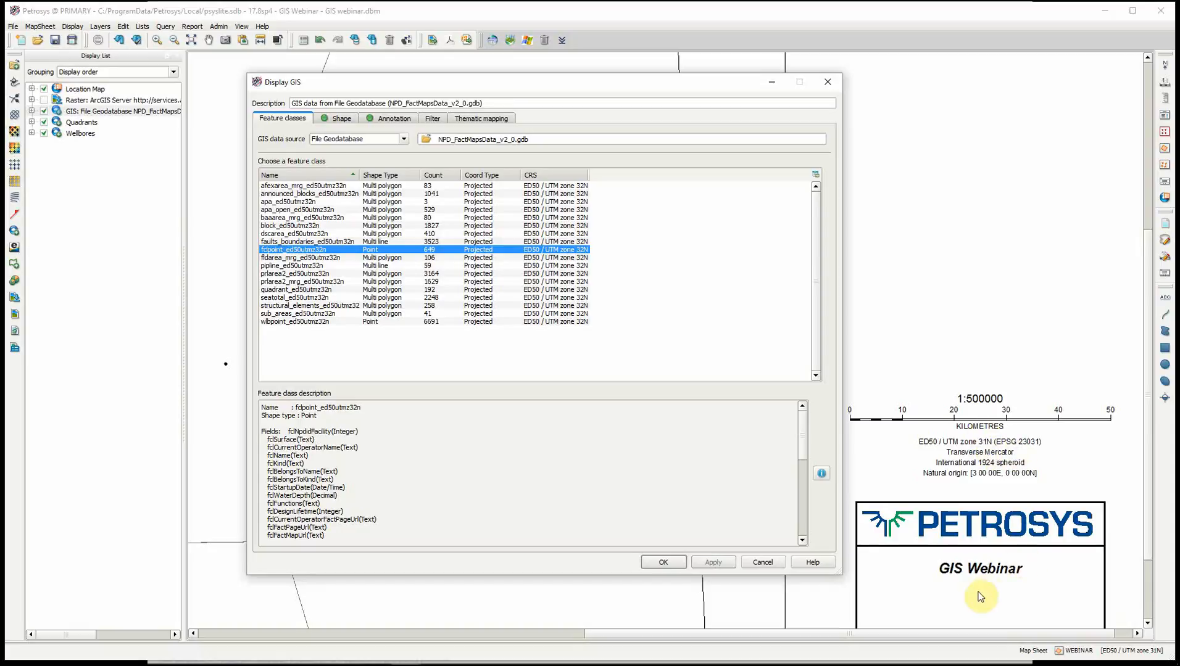
left_click(403, 139)
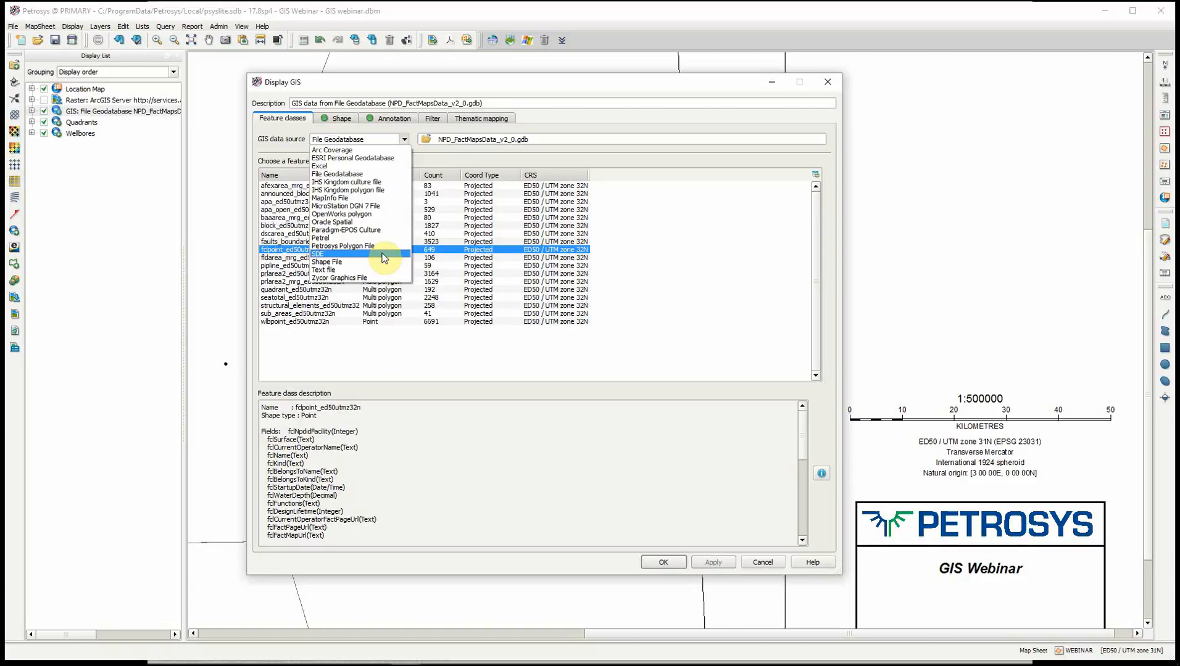
left_click(761, 563)
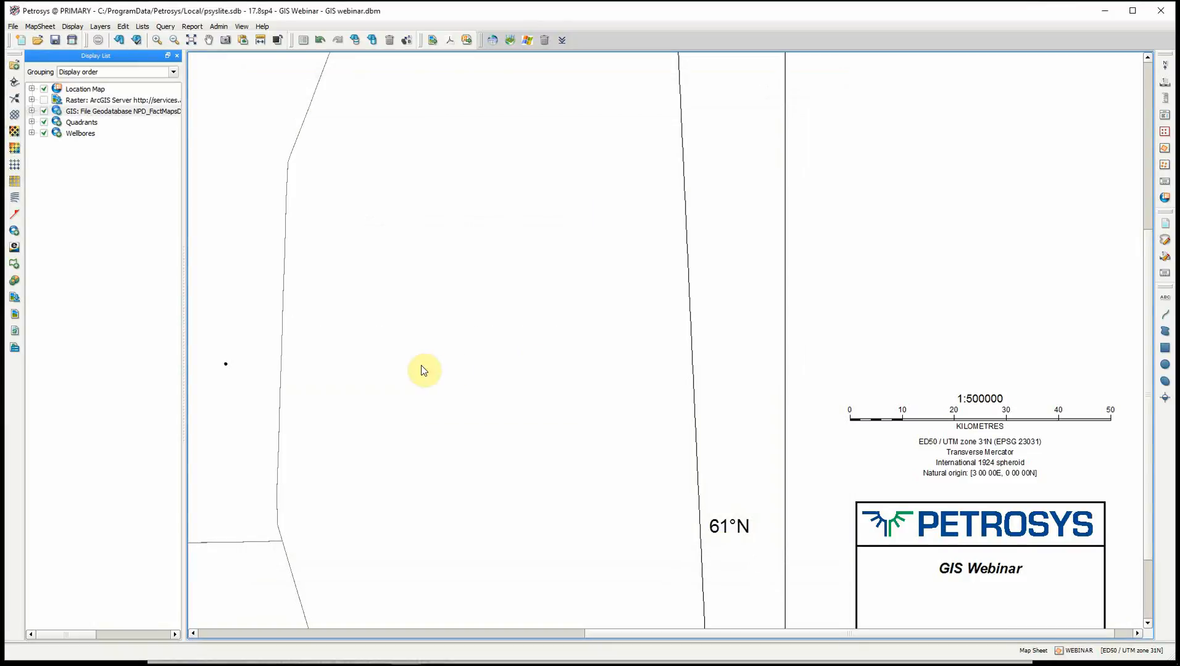
Hide the NPD_FactMapsData File Geodatabase layer on the map
left_click(44, 111)
scroll(482, 272, "down", 2)
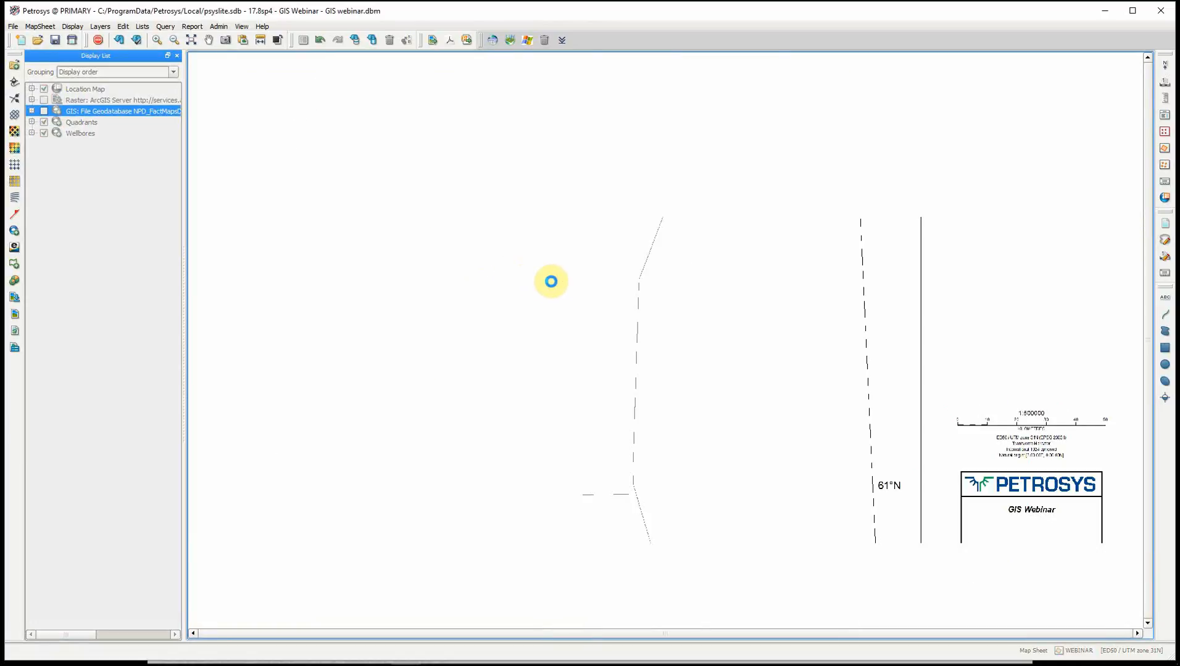
scroll(350, 445, "up", 2)
scroll(350, 446, "up", 1)
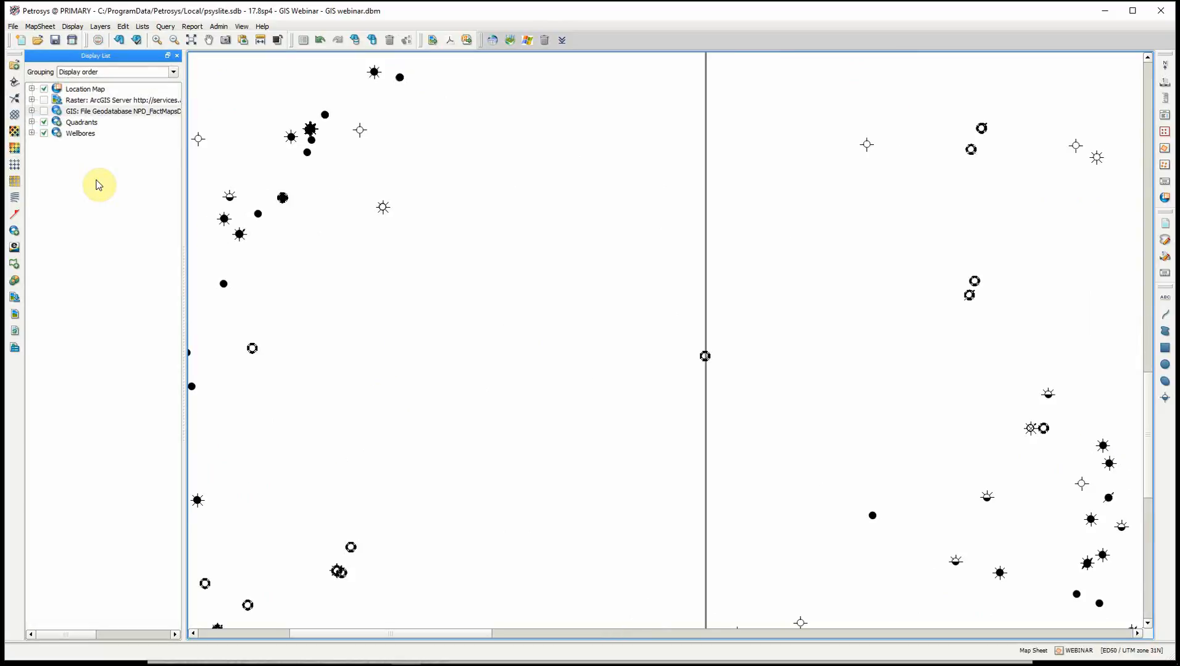
Inspect the Wellbores layer's shapefile description, coordinate reference system and thematic mapping conditions for its point symbols
left_click(77, 135)
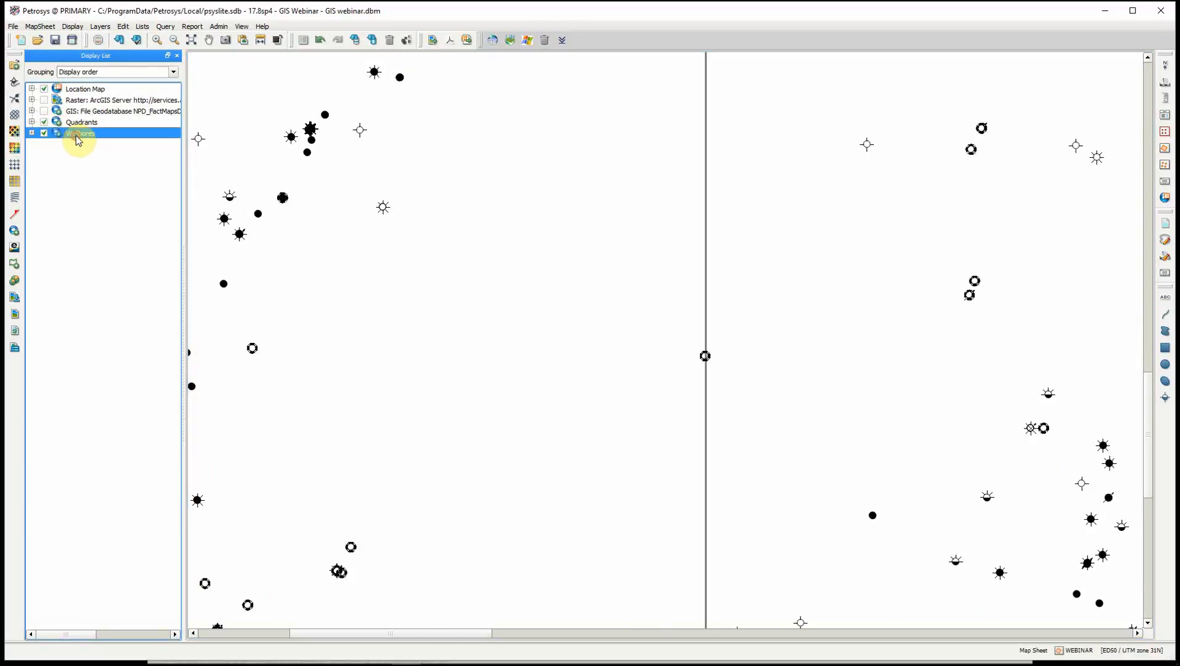
double_click(79, 137)
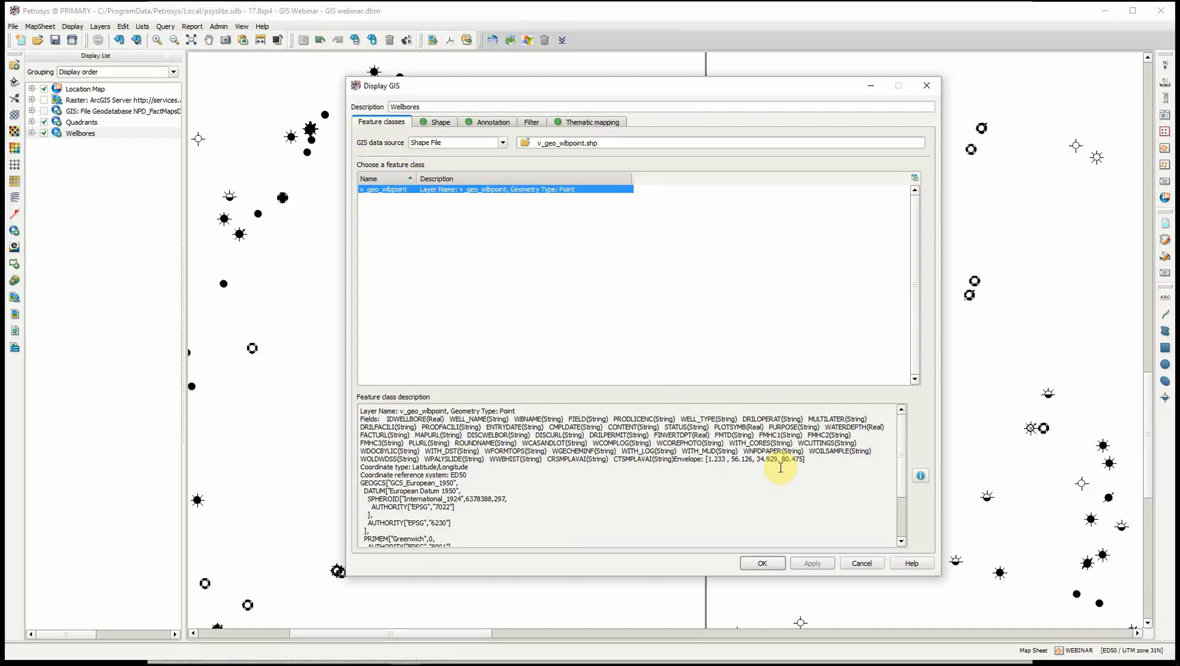
scroll(780, 467, "down", 3)
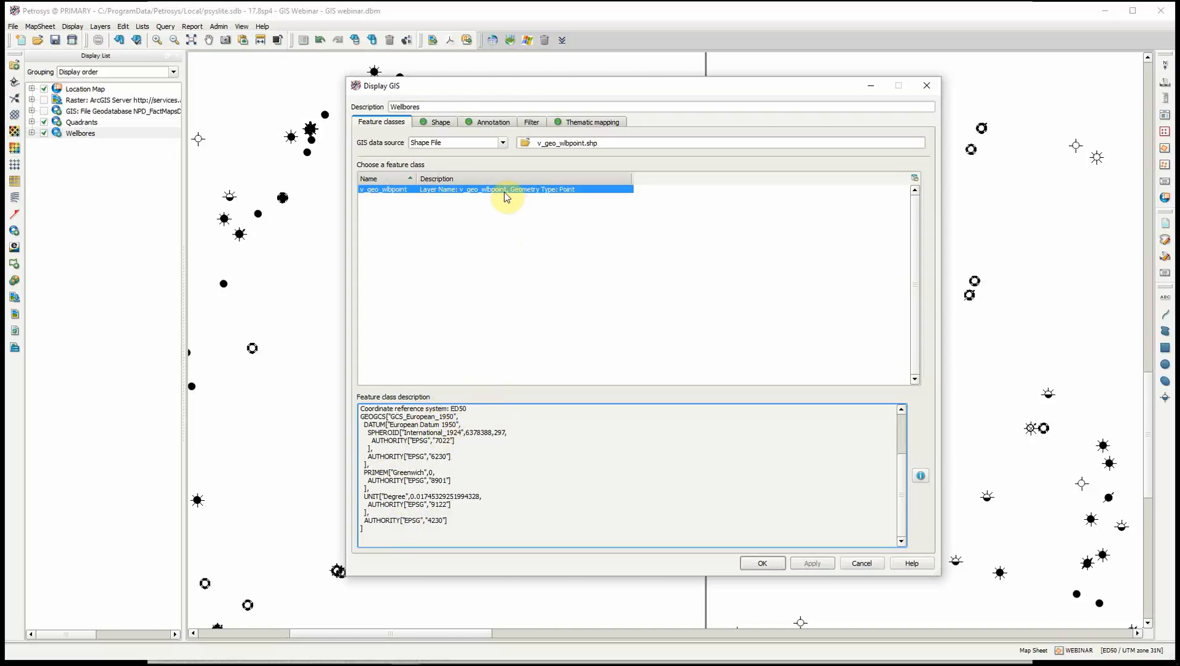
left_click_drag(630, 85, 760, 76)
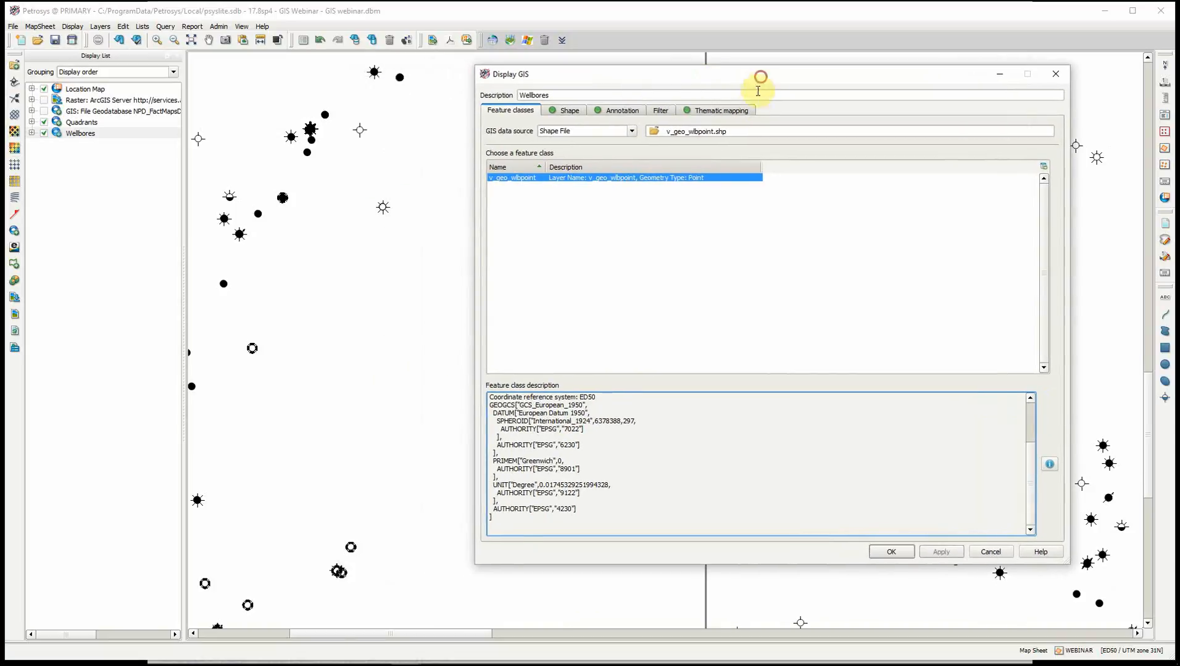
left_click(727, 114)
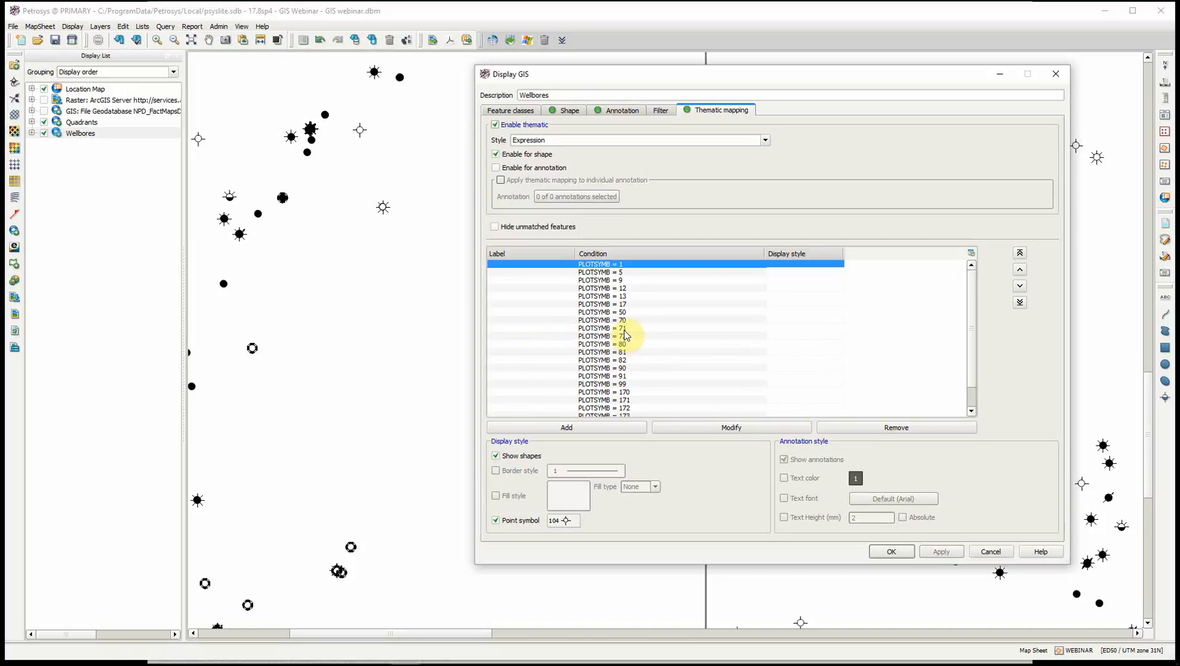
right_click(852, 332)
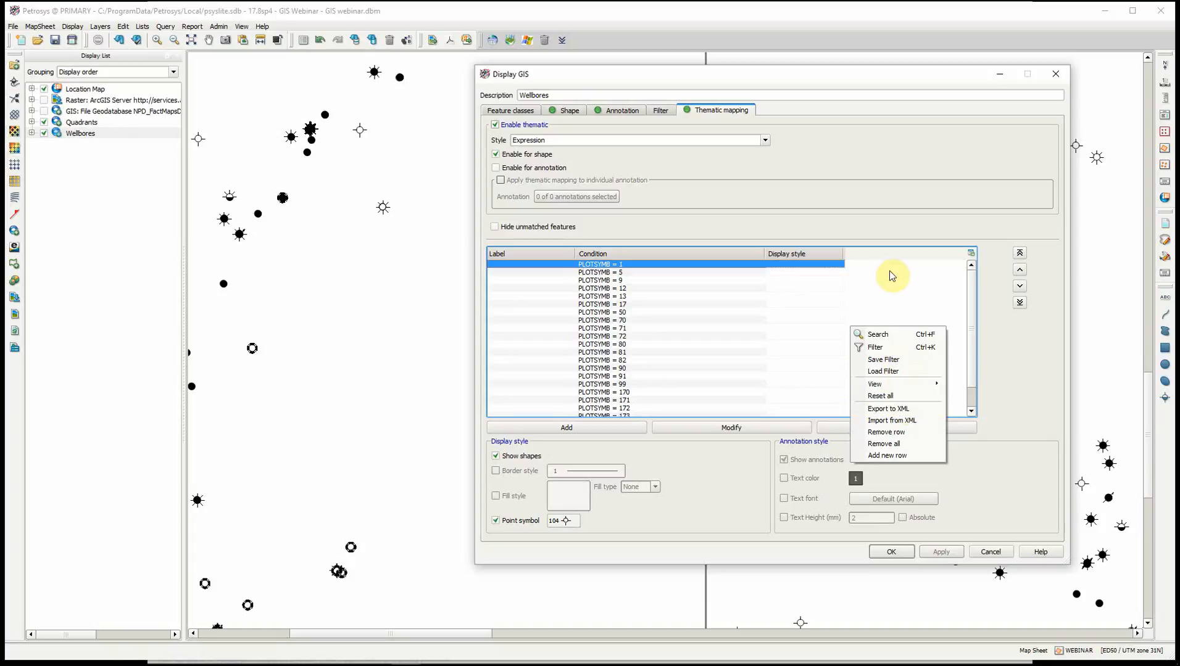
left_click(993, 551)
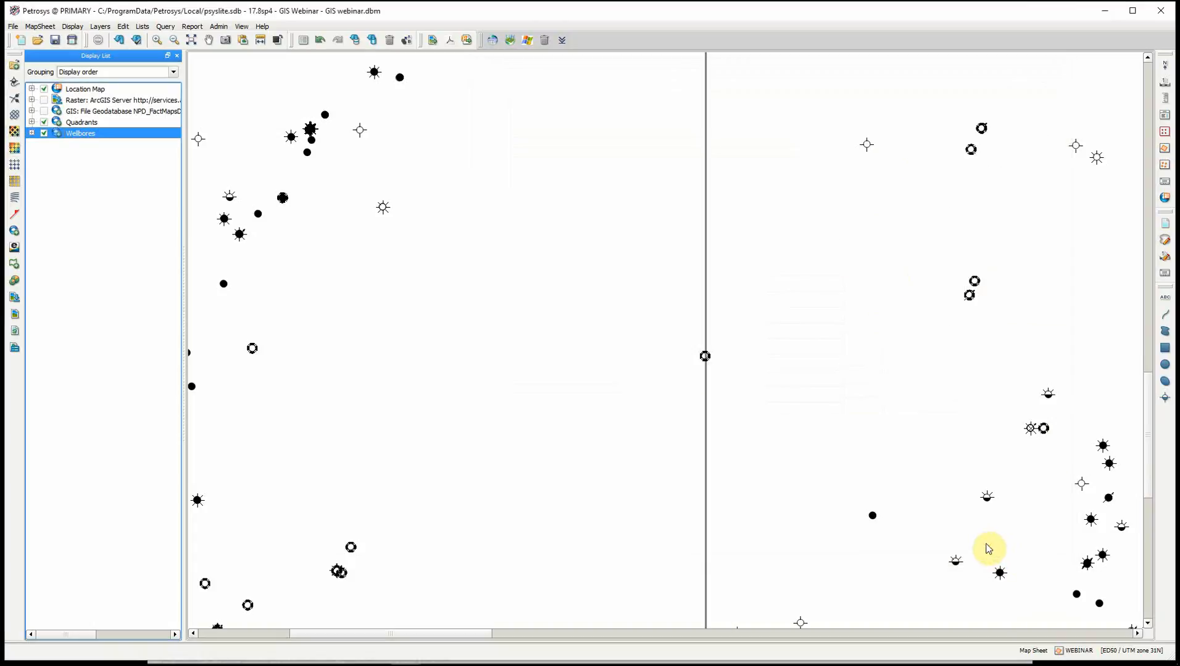
scroll(677, 273, "down", 3)
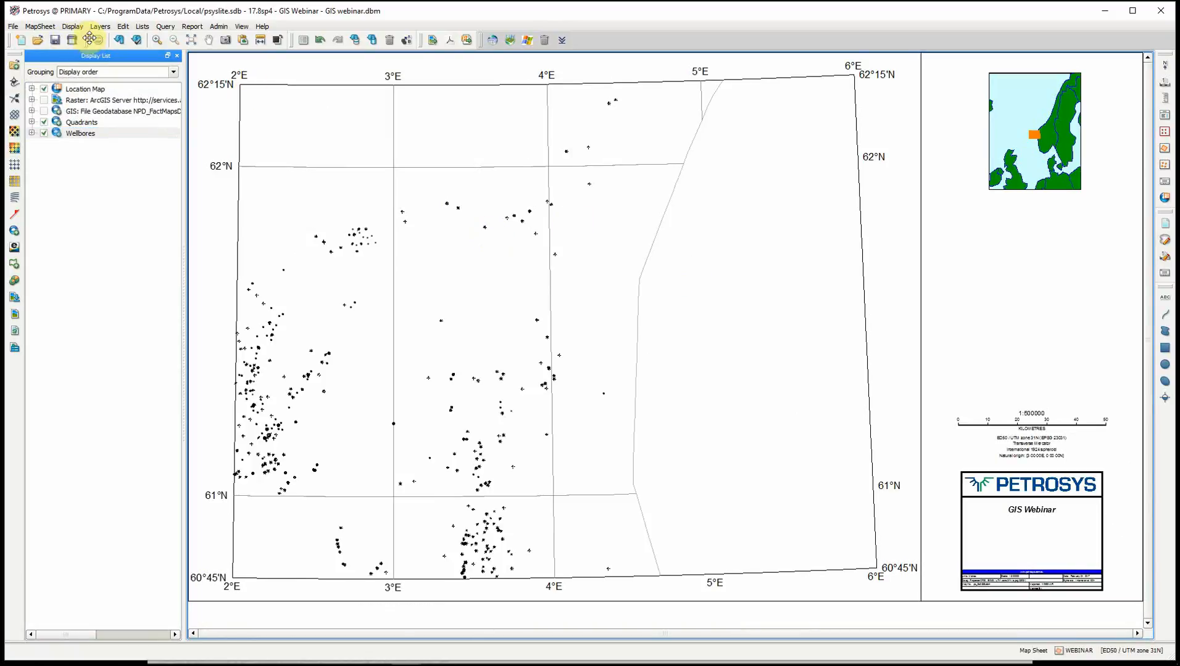
Add the ESRI layer file v_geo_prlarea_shape_download.lyr from C:\DATA\NPD_PROD to the map
left_click(75, 26)
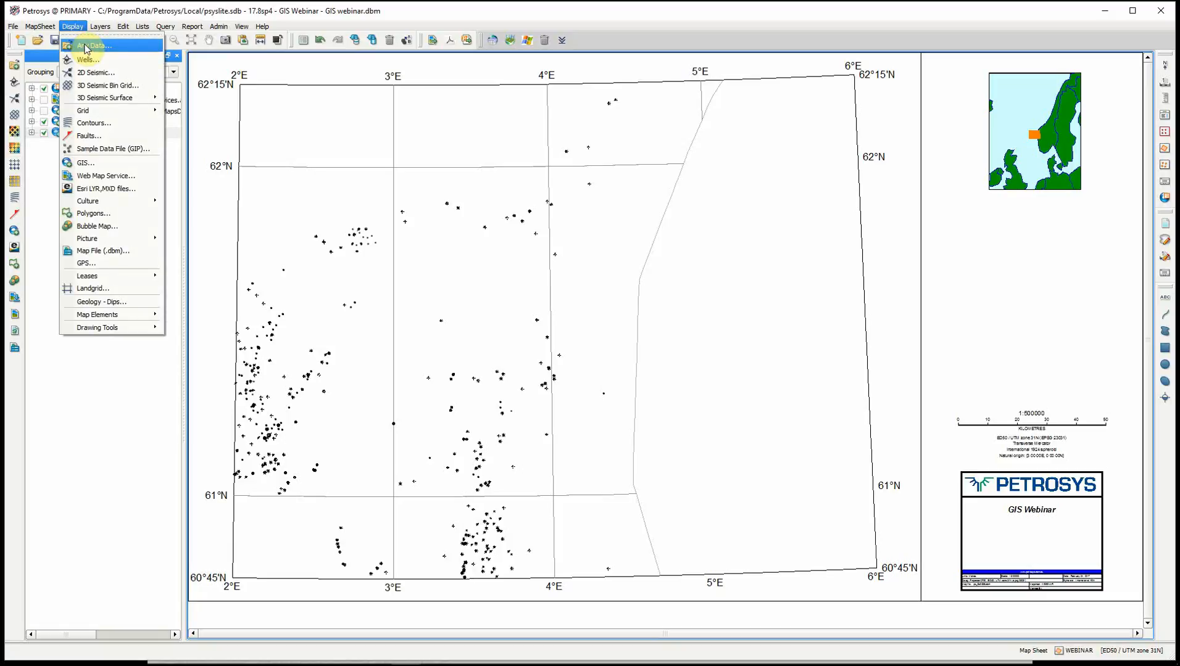
left_click(85, 47)
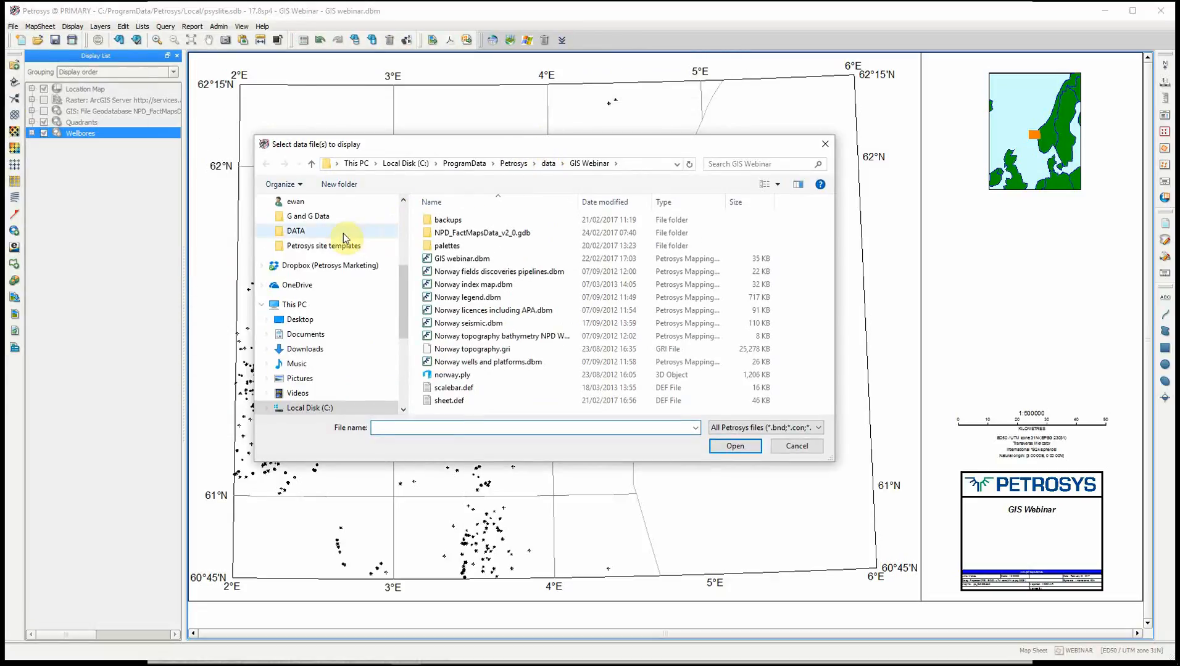
left_click(300, 232)
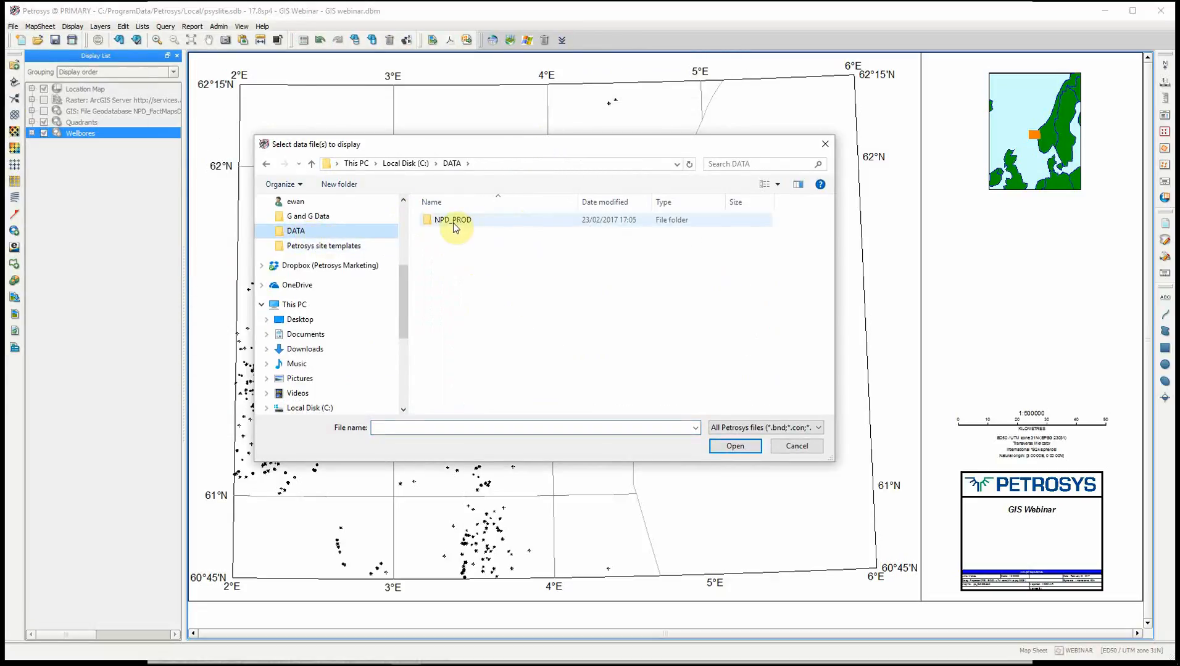
double_click(455, 222)
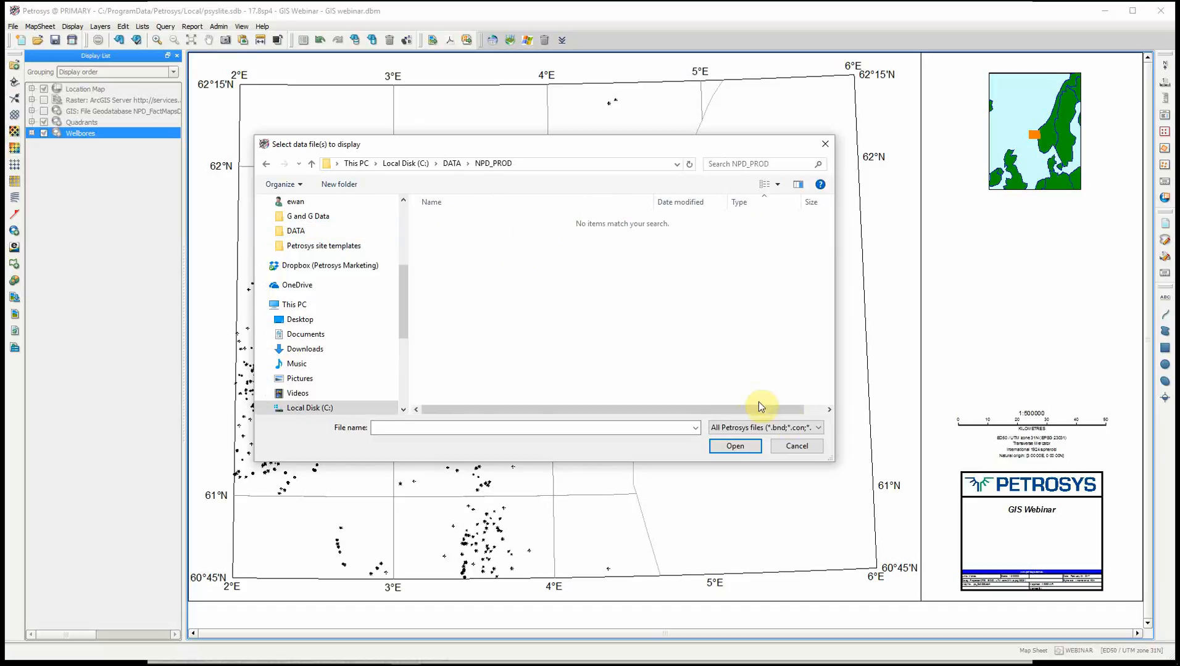
left_click(791, 428)
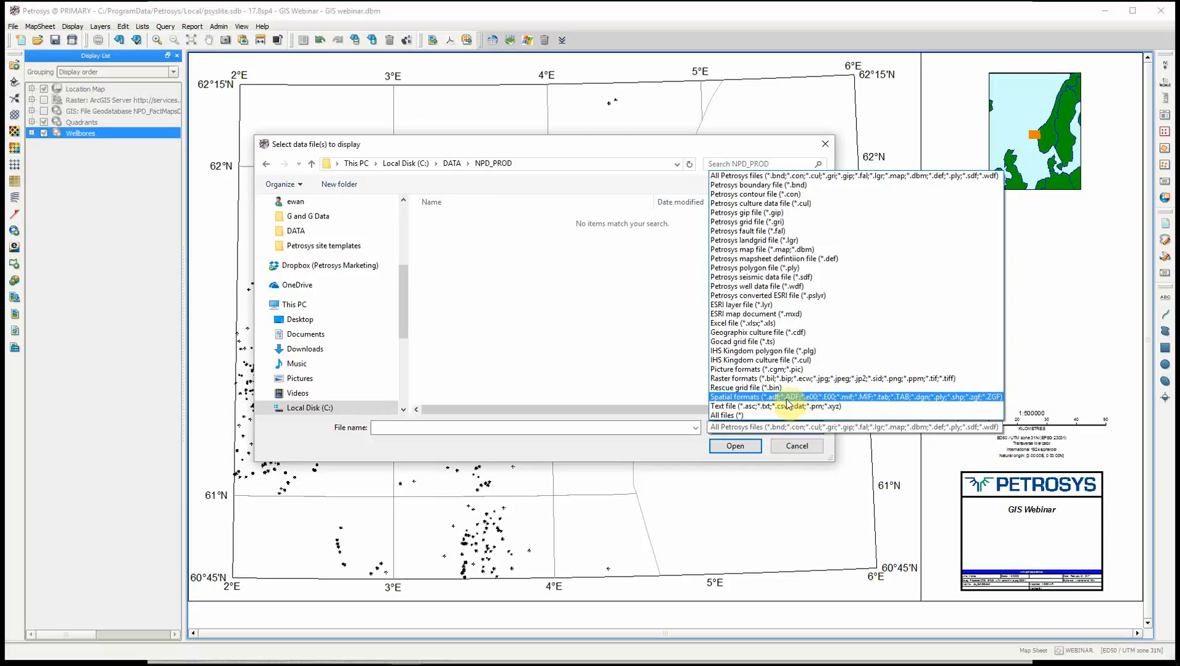
left_click(767, 305)
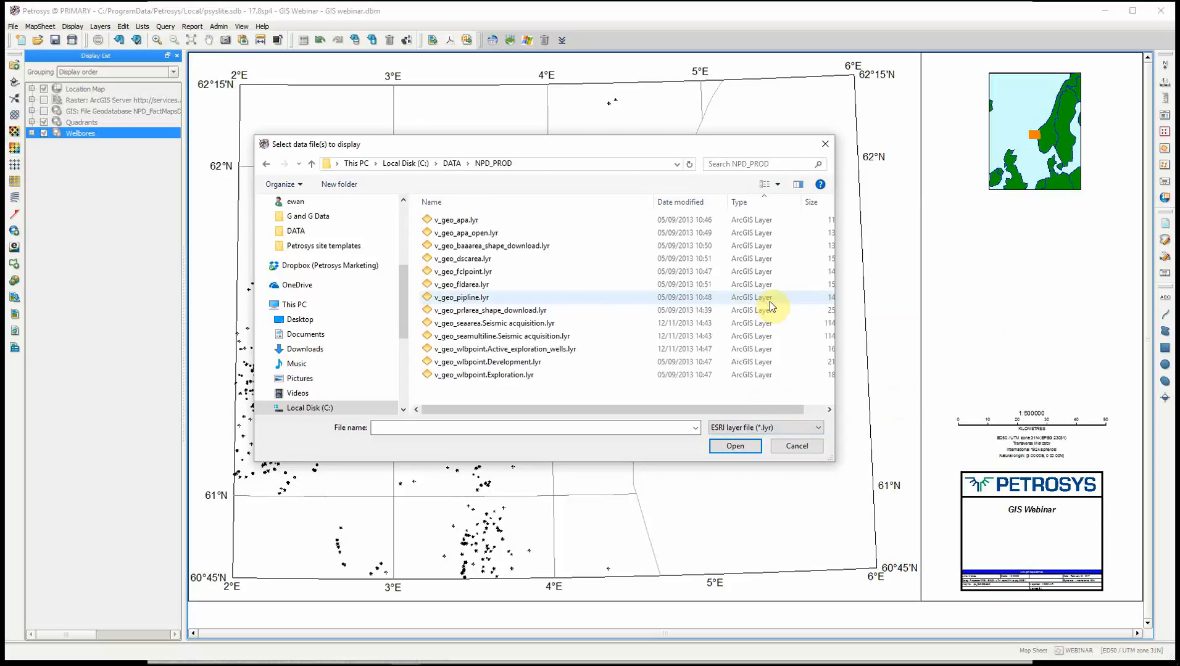
left_click(505, 310)
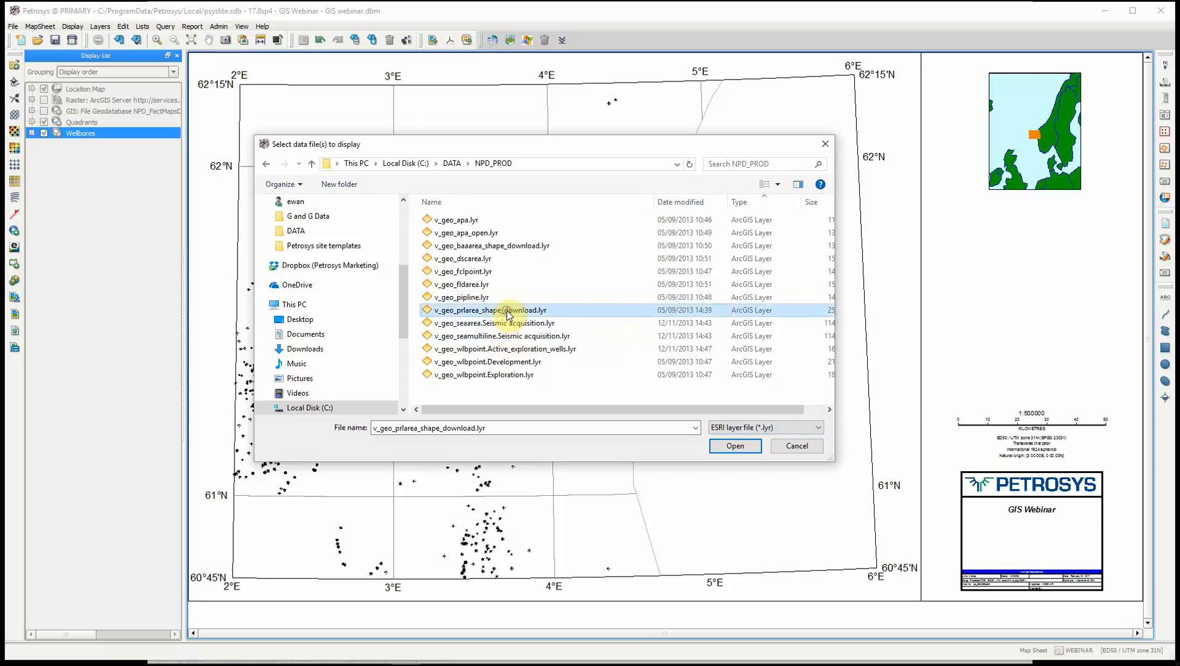
left_click(734, 447)
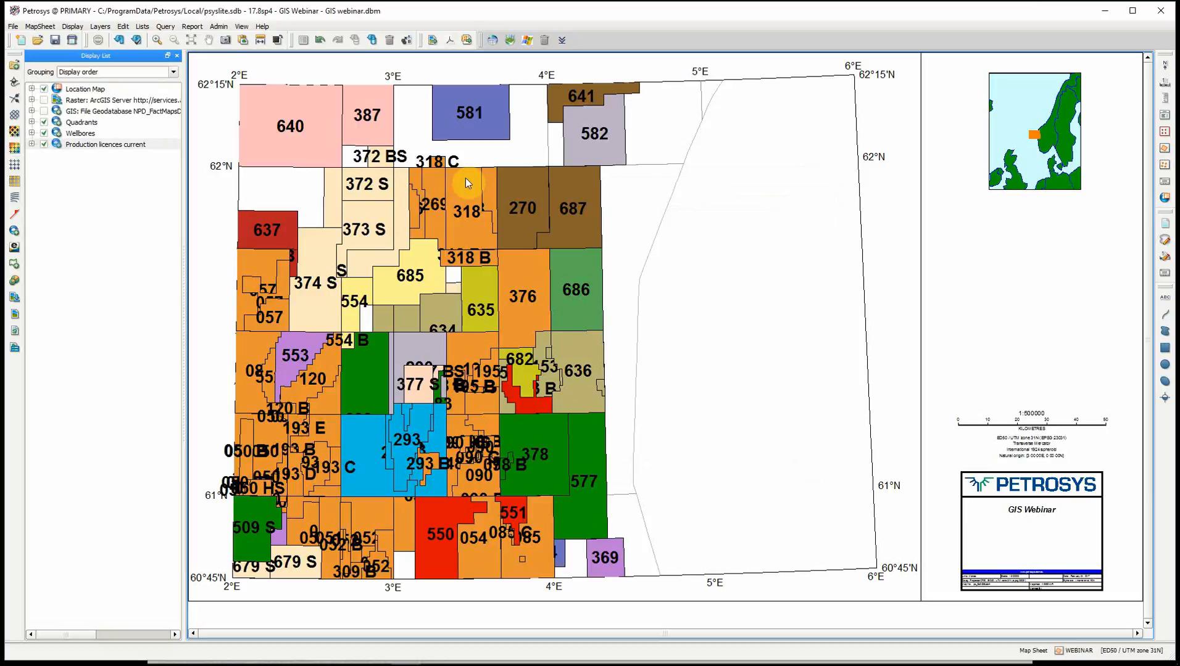
Turn off the annotations of the Production licences current layer and apply the change to the map
left_click(102, 147)
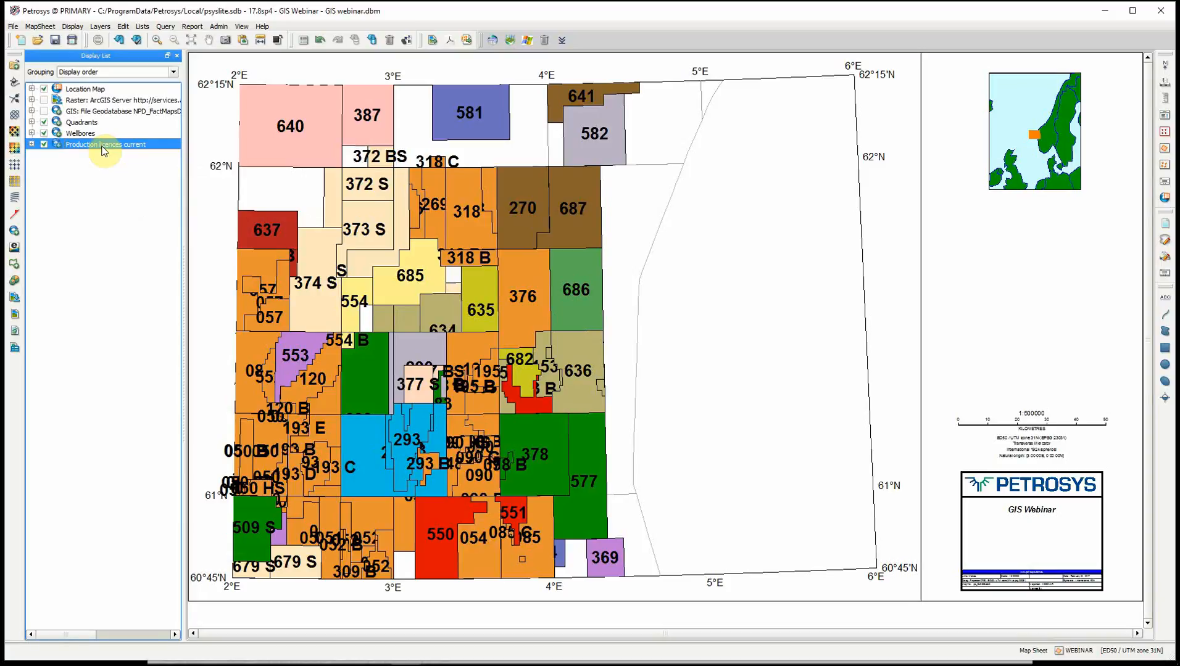
double_click(104, 147)
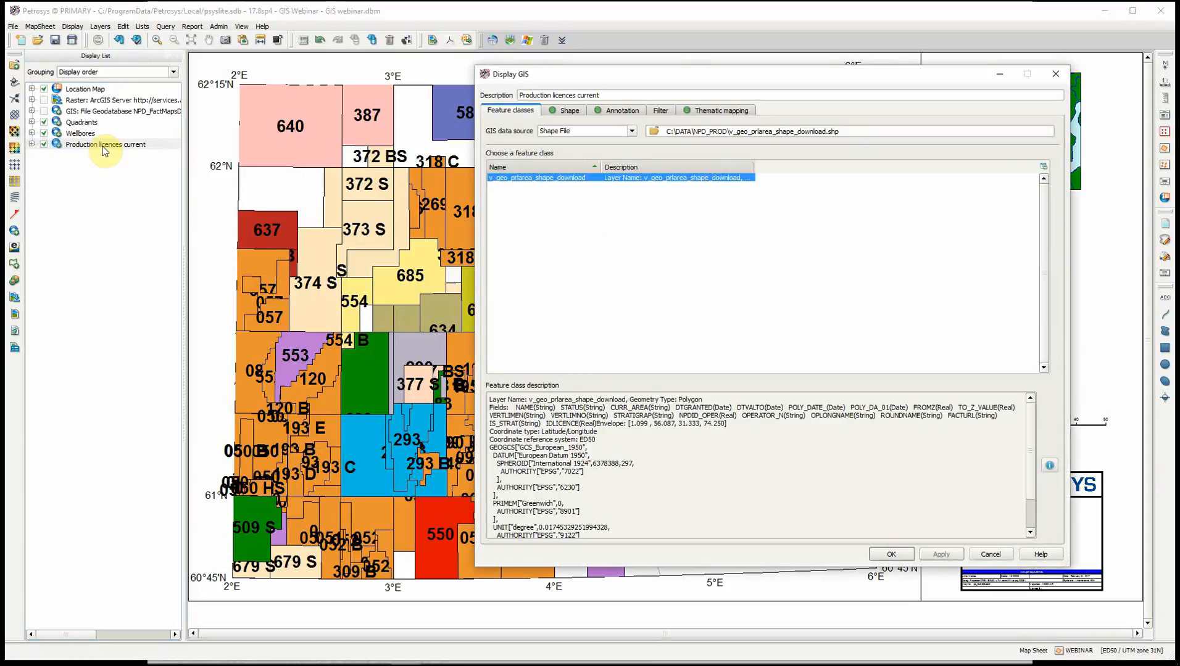
left_click(621, 112)
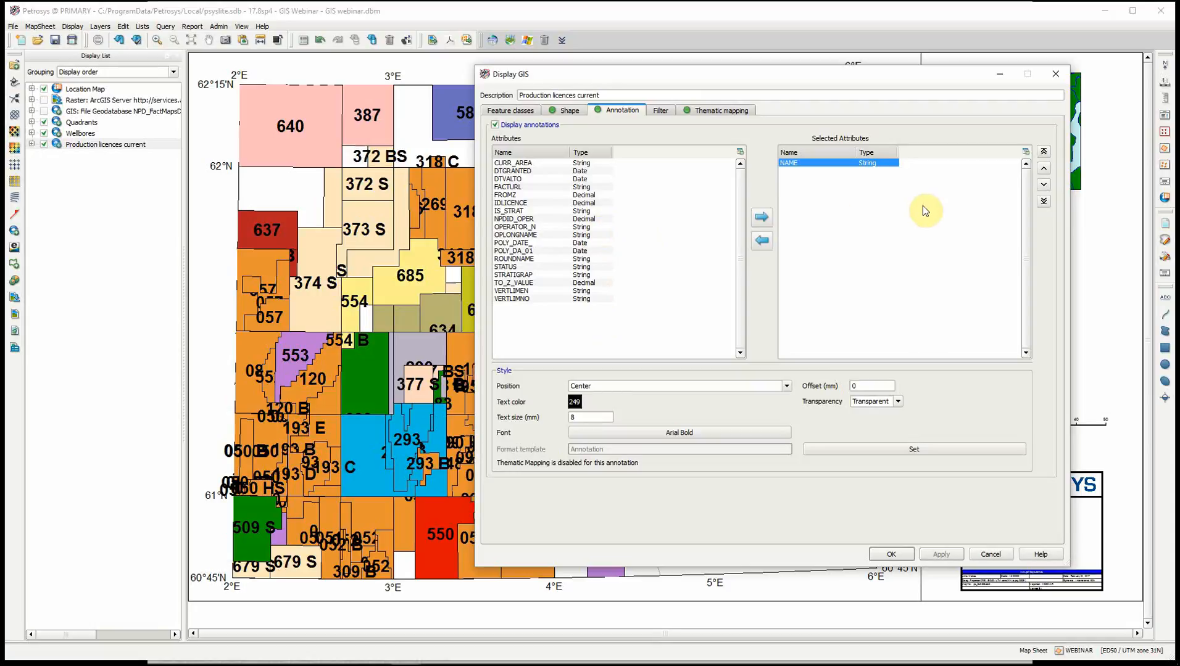
left_click(786, 387)
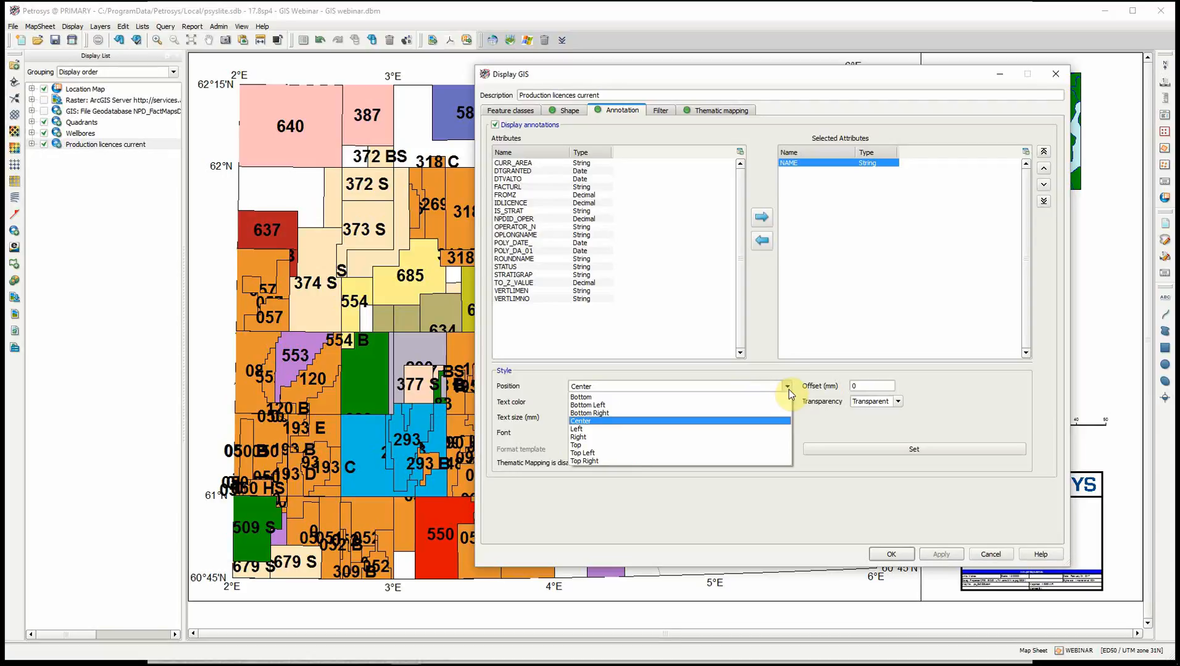
left_click(827, 427)
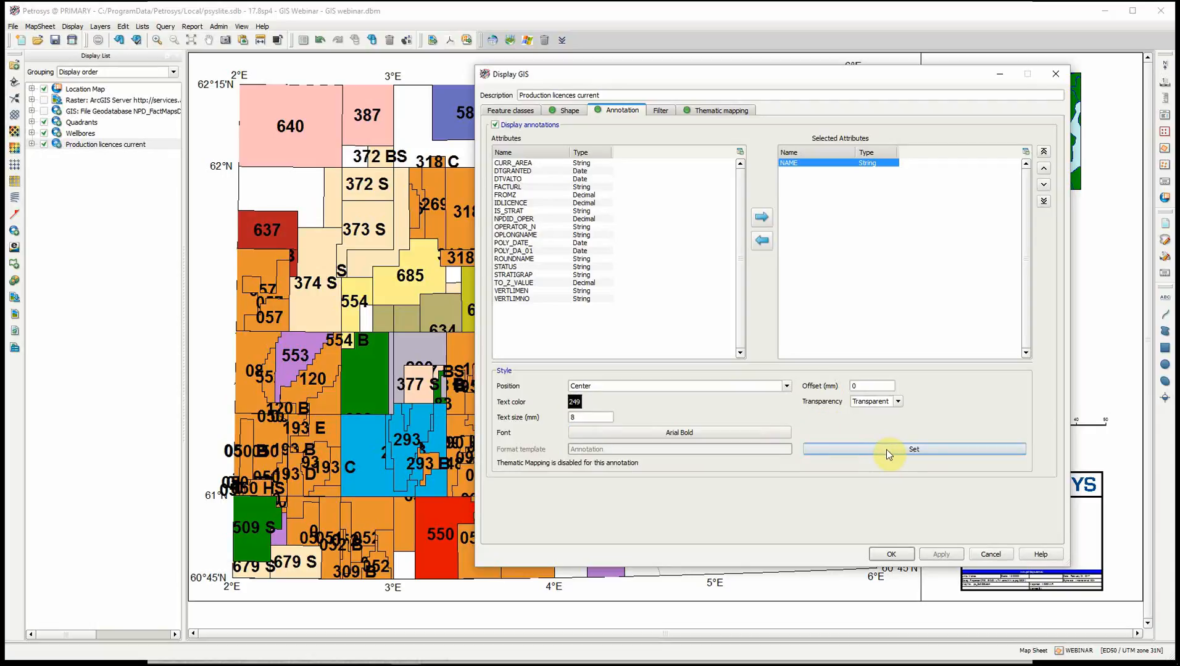
left_click(494, 125)
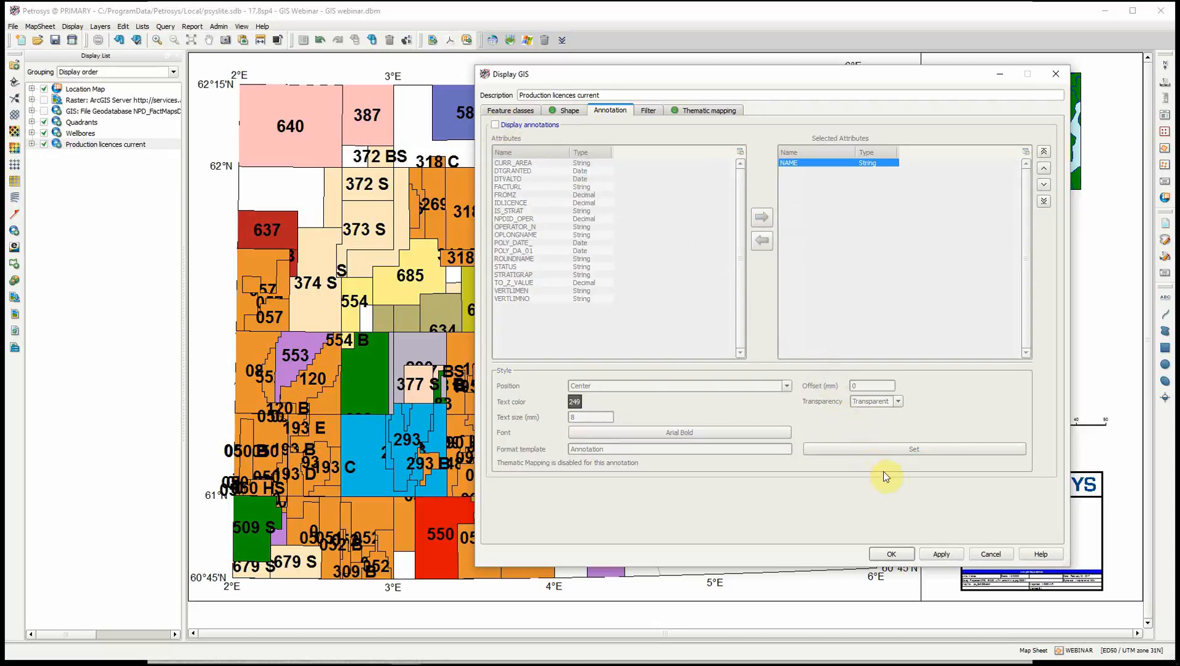
left_click(942, 555)
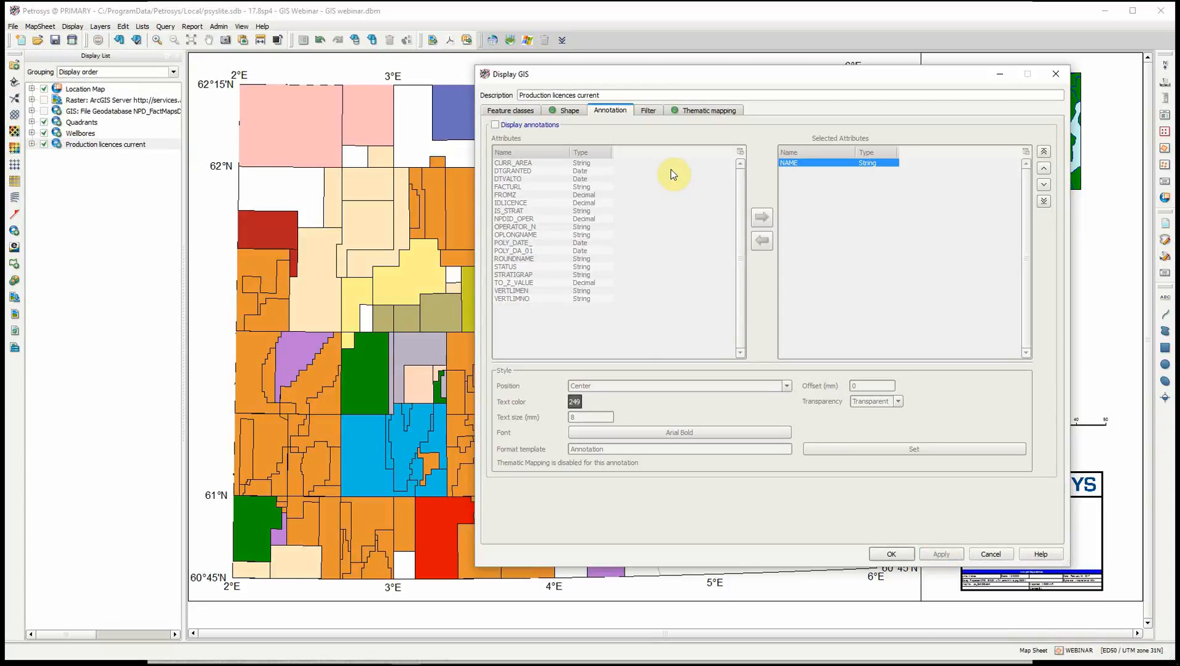
Apply a Standard filter to the Production licences current layer so that only licences with STATUS =ACTIVE are displayed
left_click(649, 112)
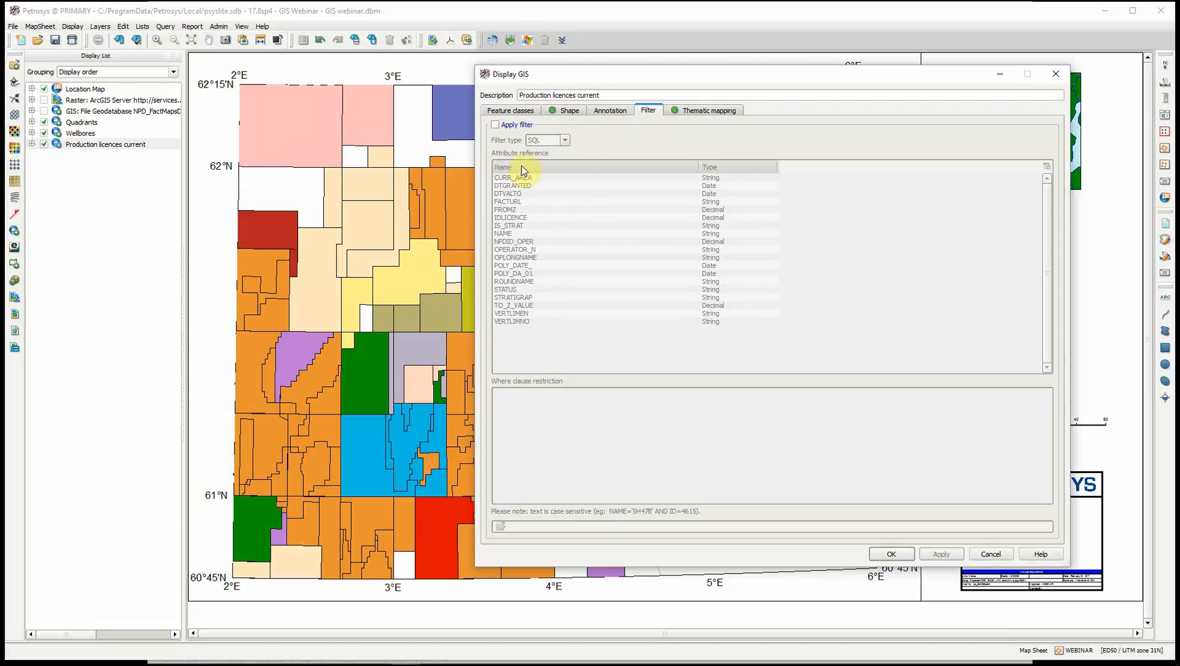
left_click(496, 126)
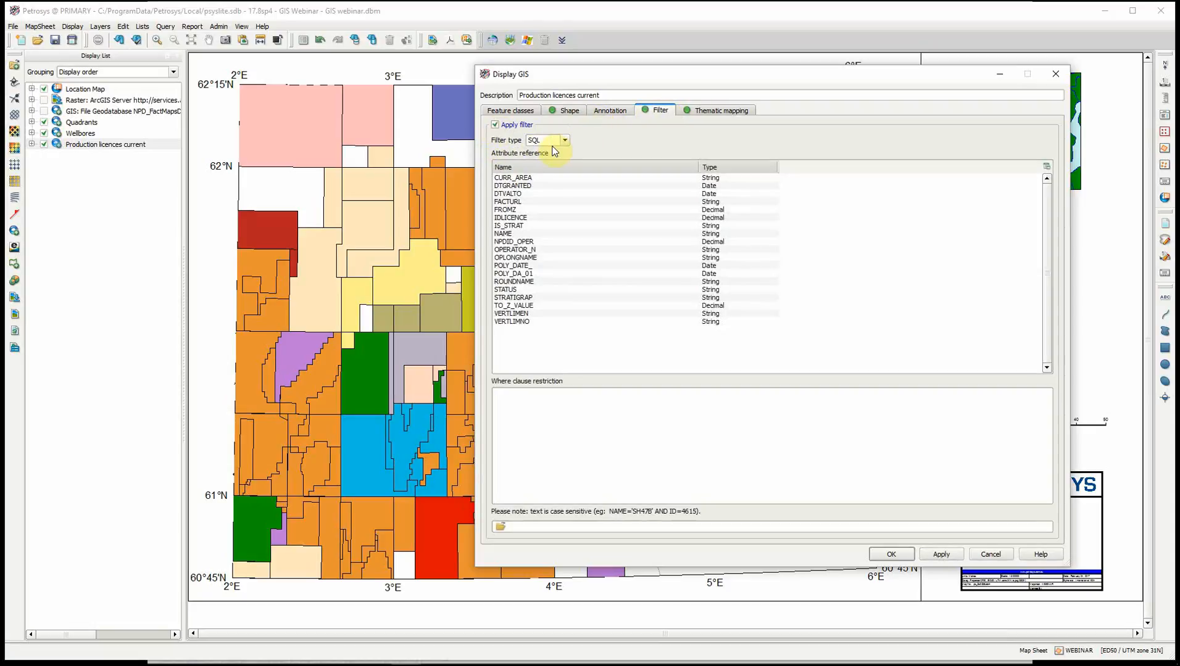
left_click(564, 140)
left_click(554, 151)
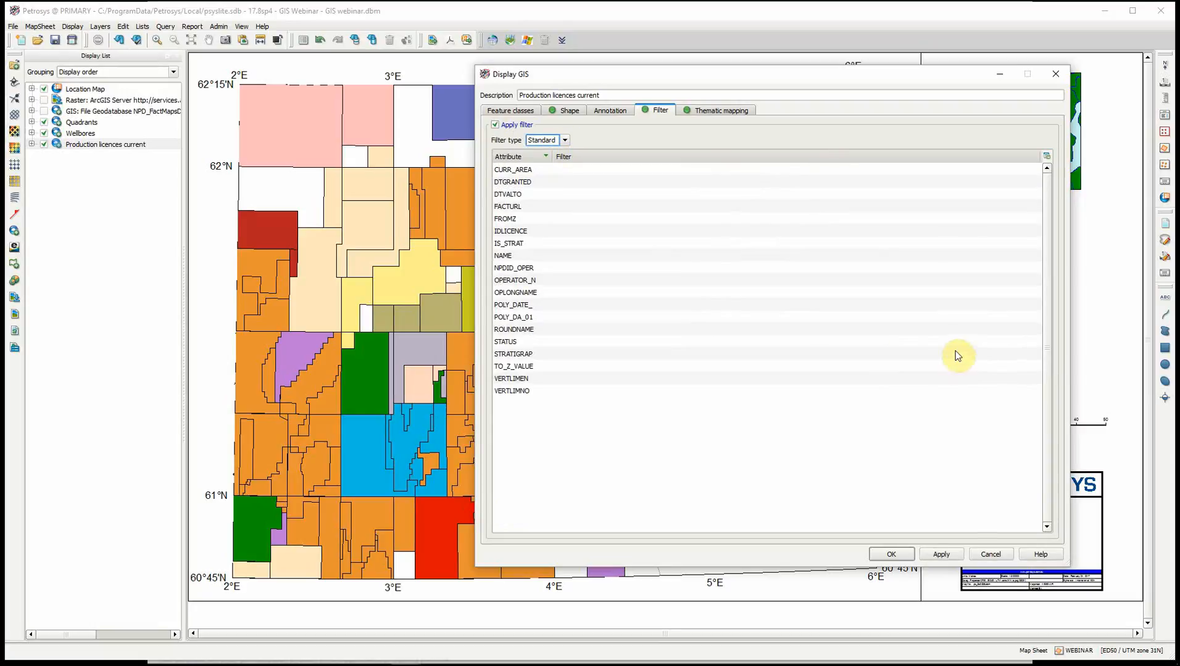
left_click(947, 343)
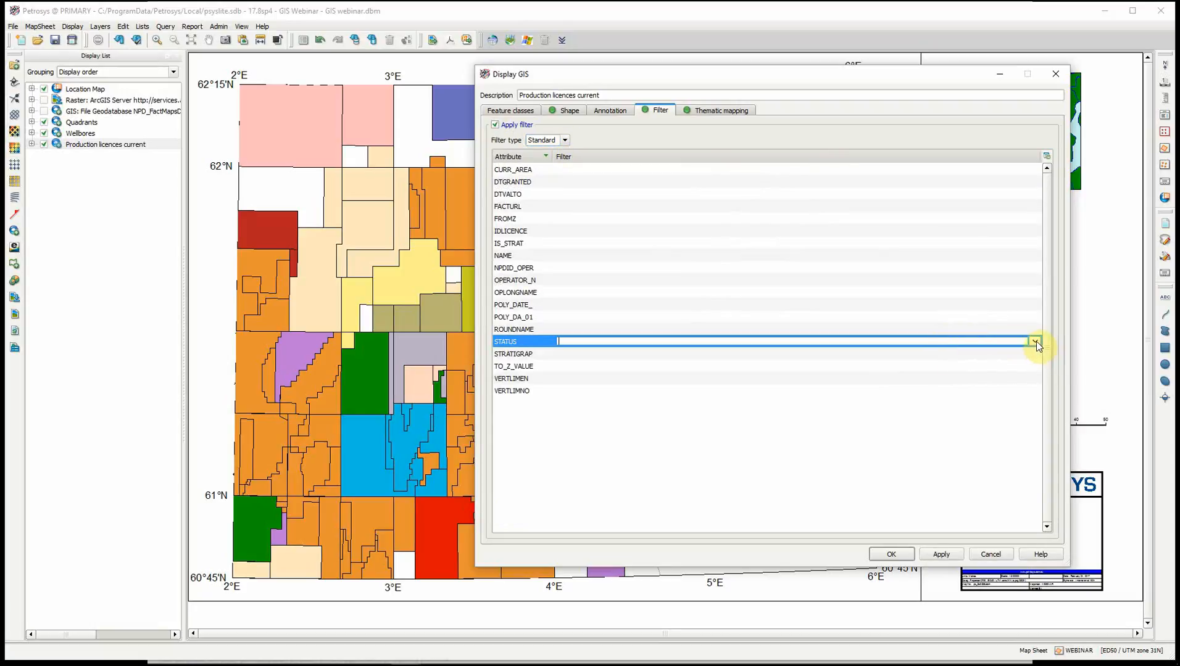
left_click(1034, 341)
left_click(681, 377)
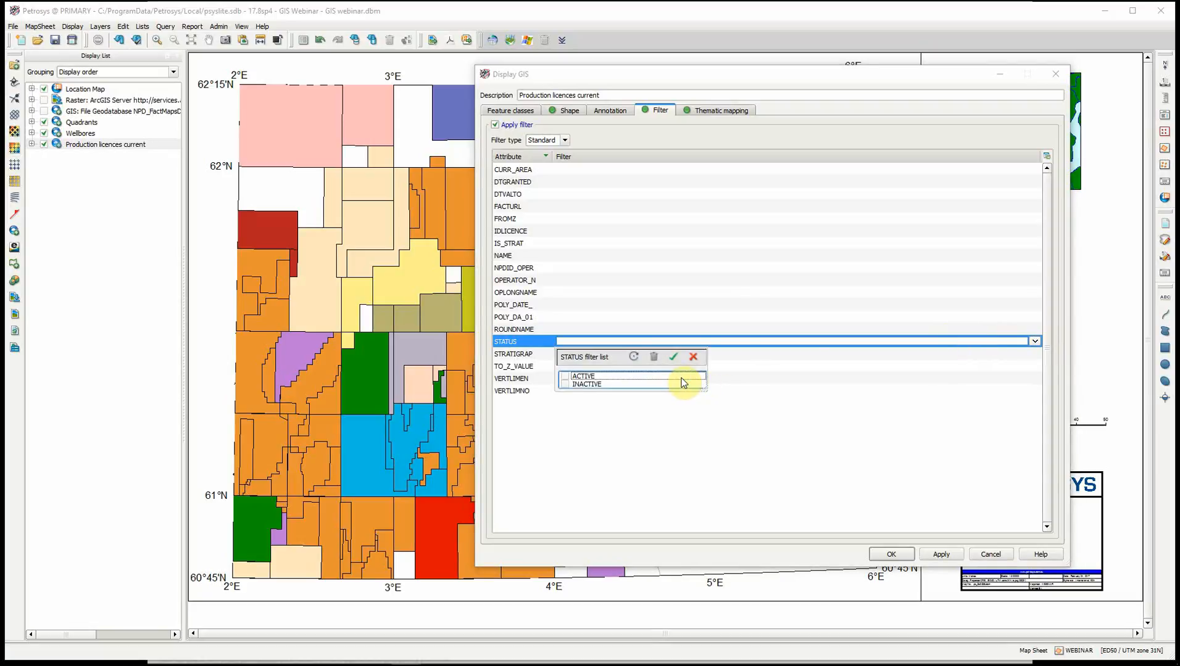
left_click(565, 376)
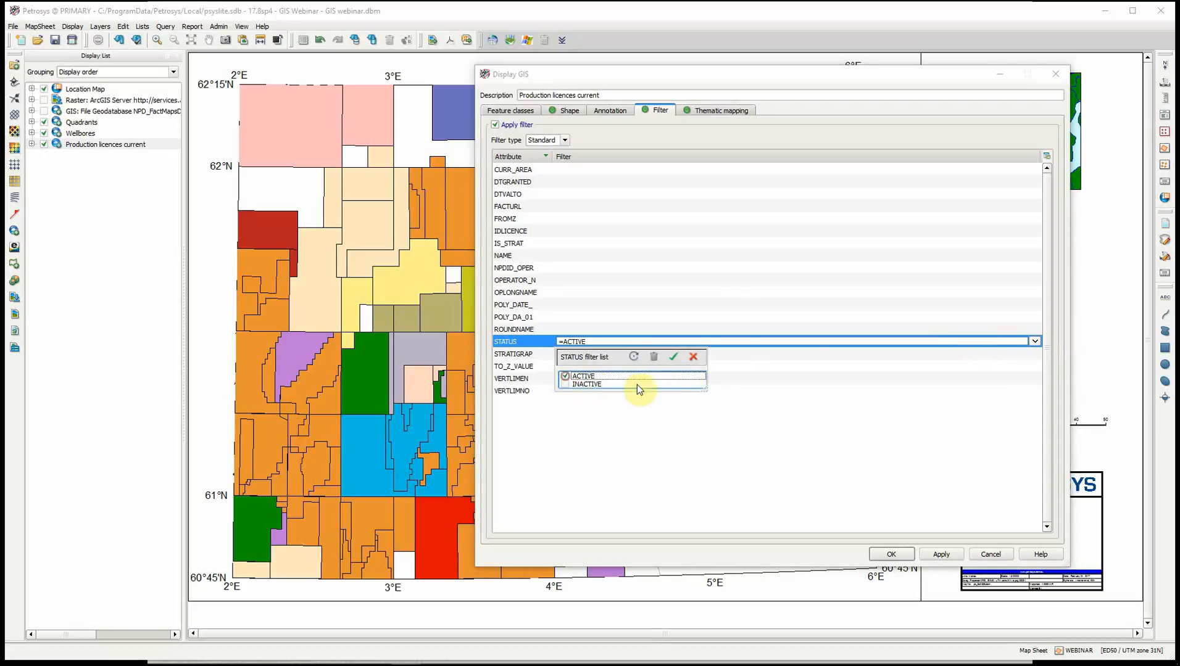
left_click(938, 554)
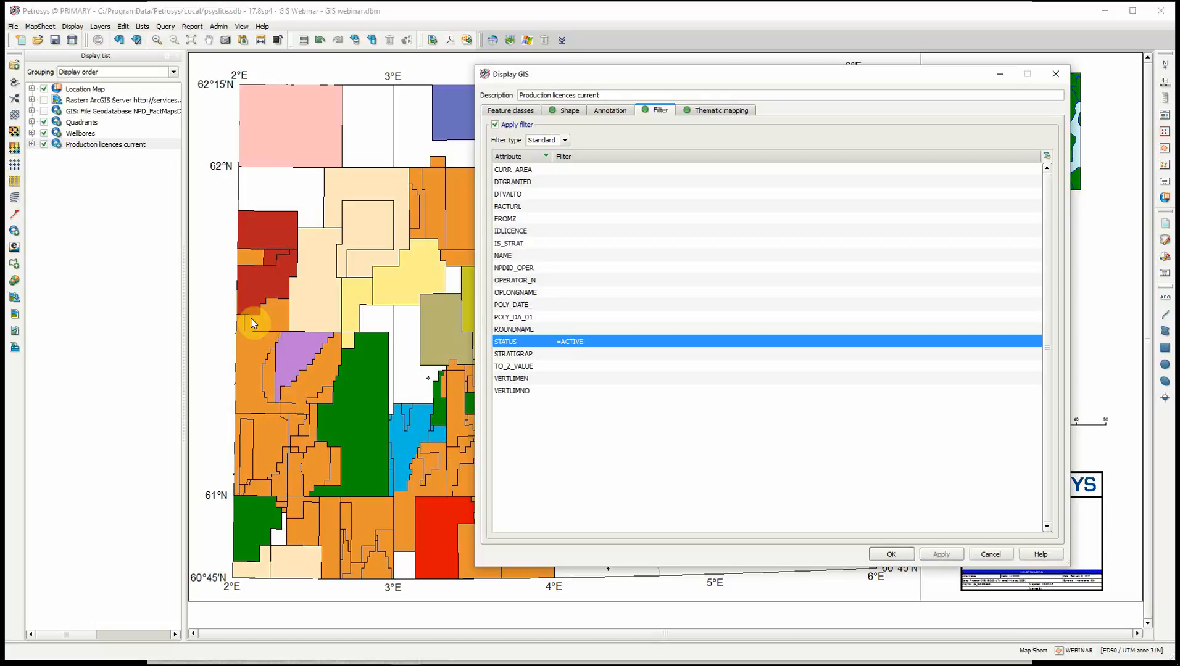
Disable picking for the Quadrants and Wellbores layers
left_click(33, 123)
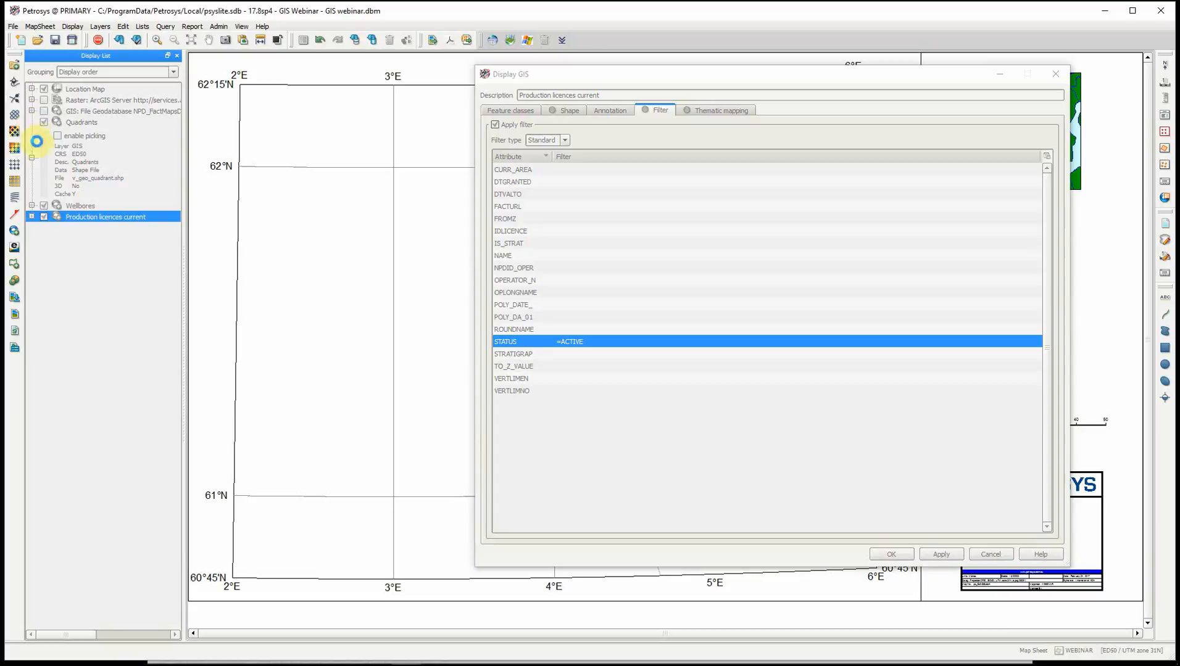
left_click(32, 158)
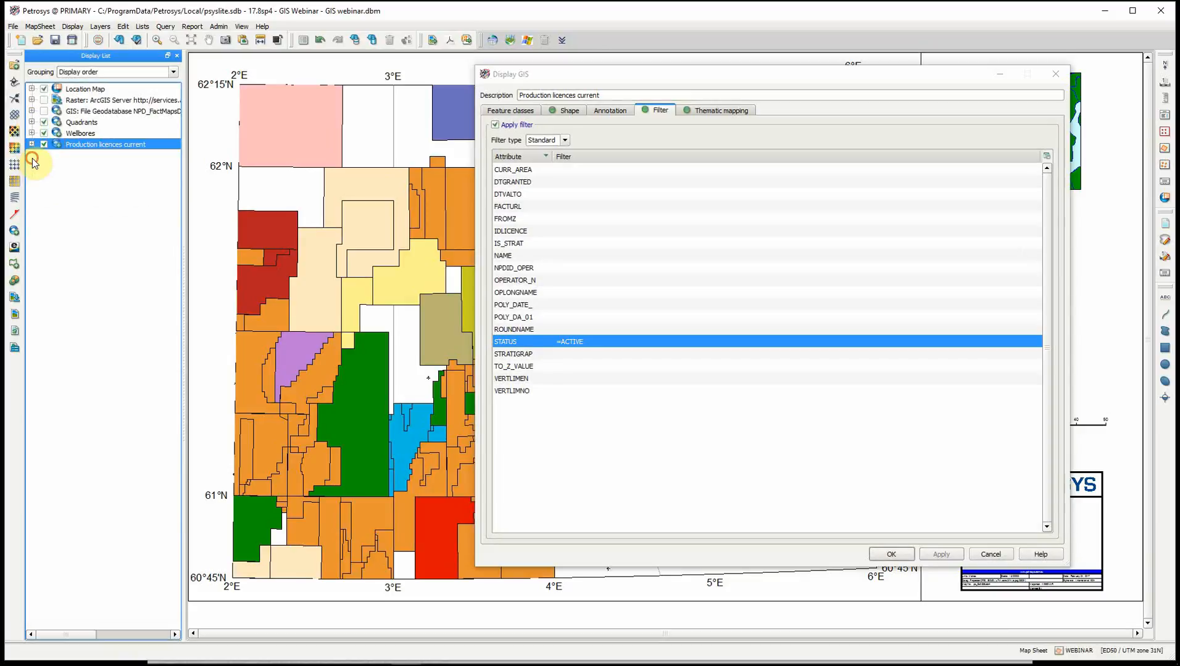
left_click(31, 133)
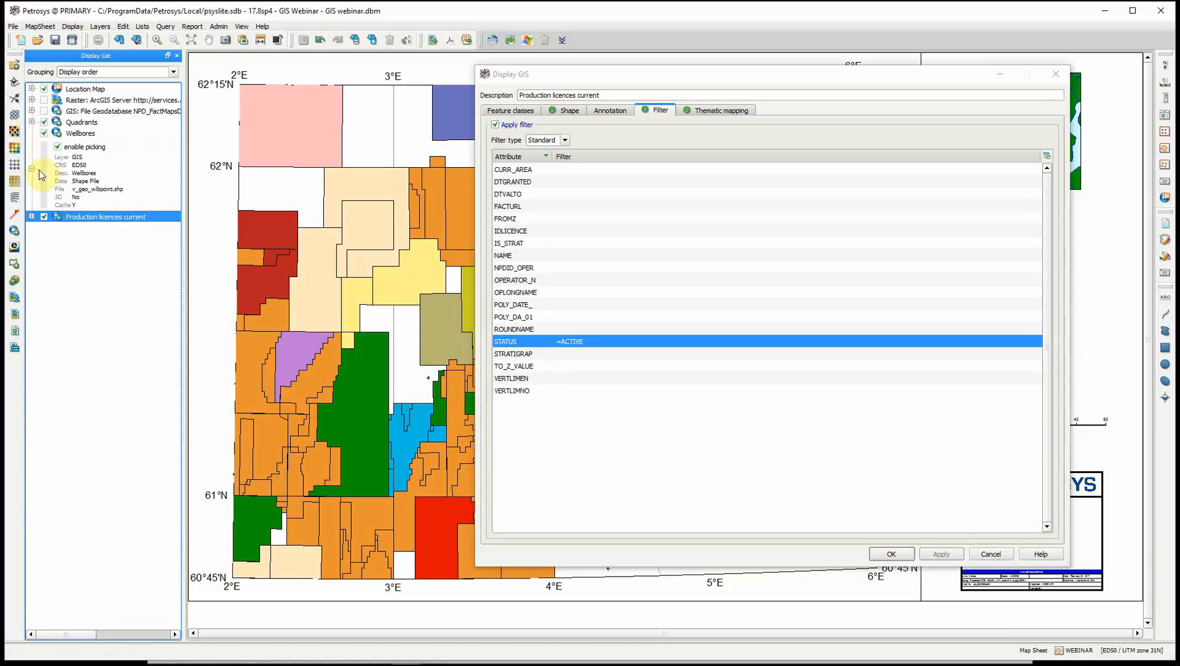
left_click(58, 146)
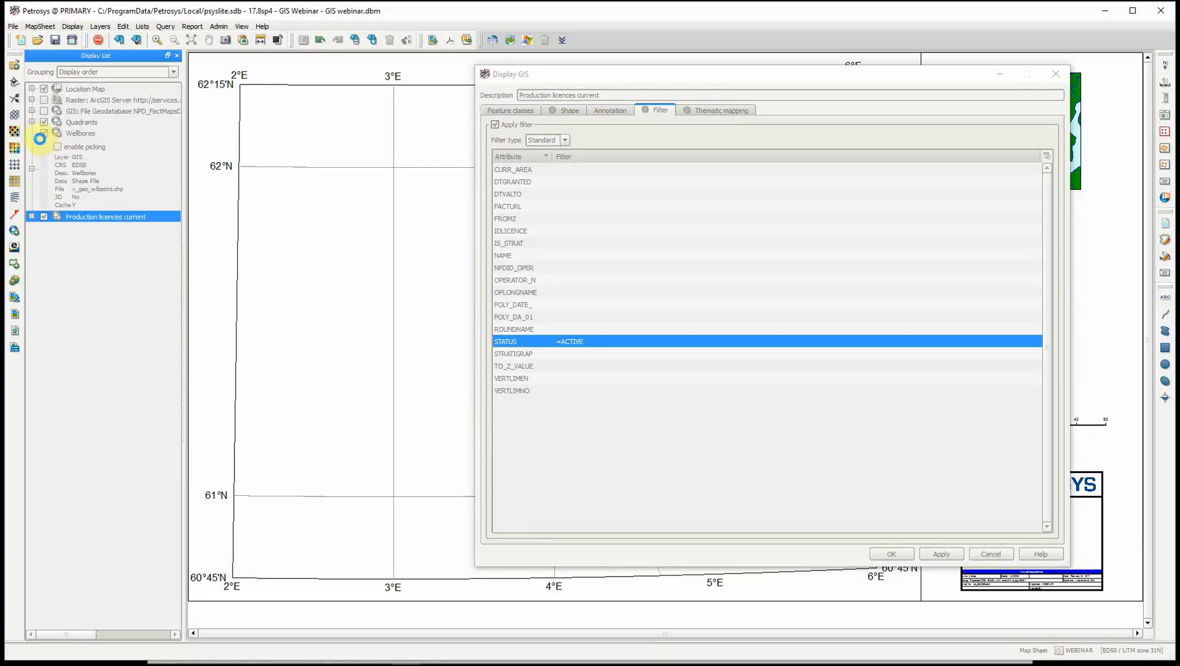
left_click(31, 122)
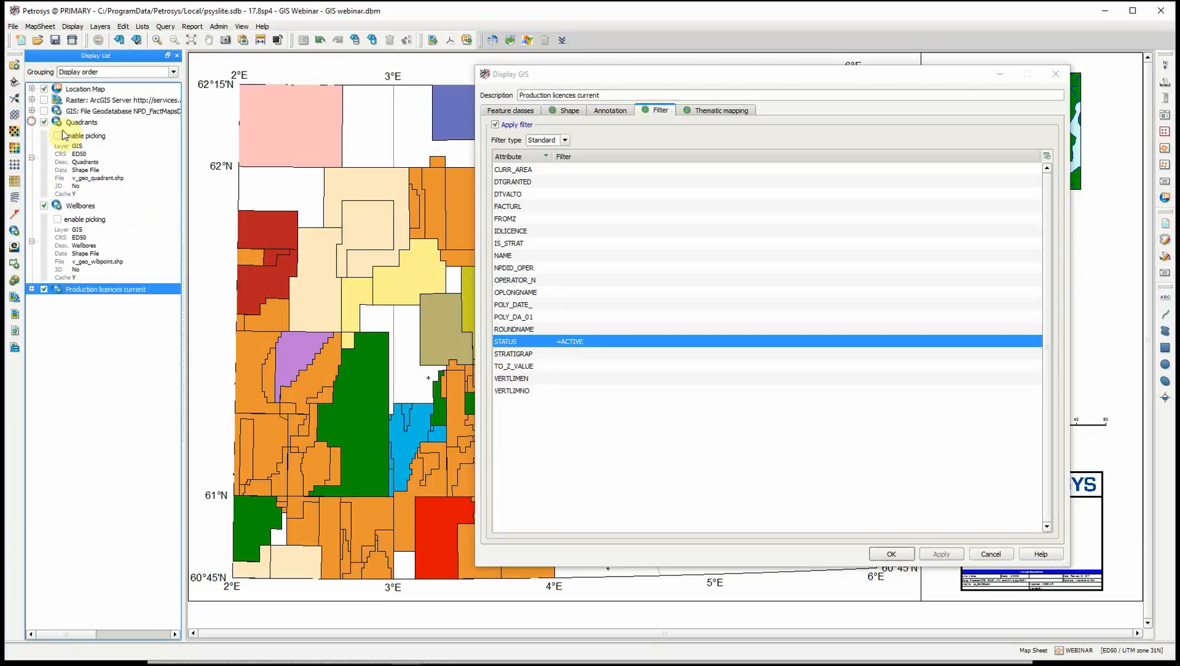
Query the OPERATOR_N attribute of a licence polygon between 2°E and 3°E, just south of 62°N
left_click(321, 303)
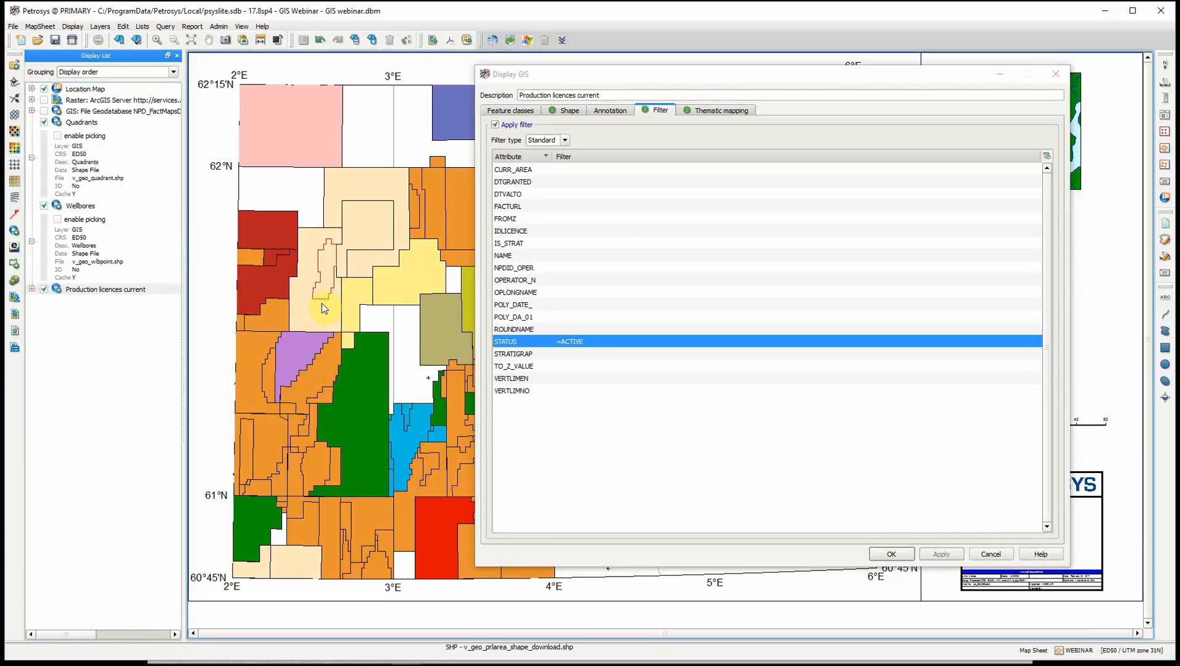
right_click(319, 289)
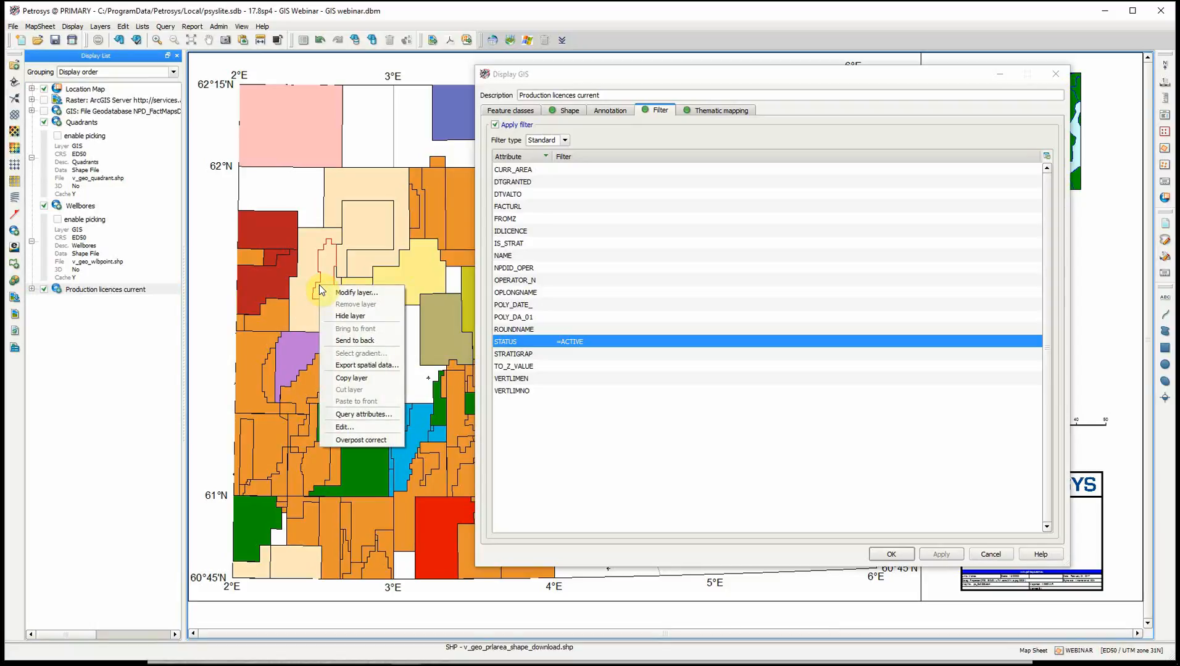
left_click(349, 414)
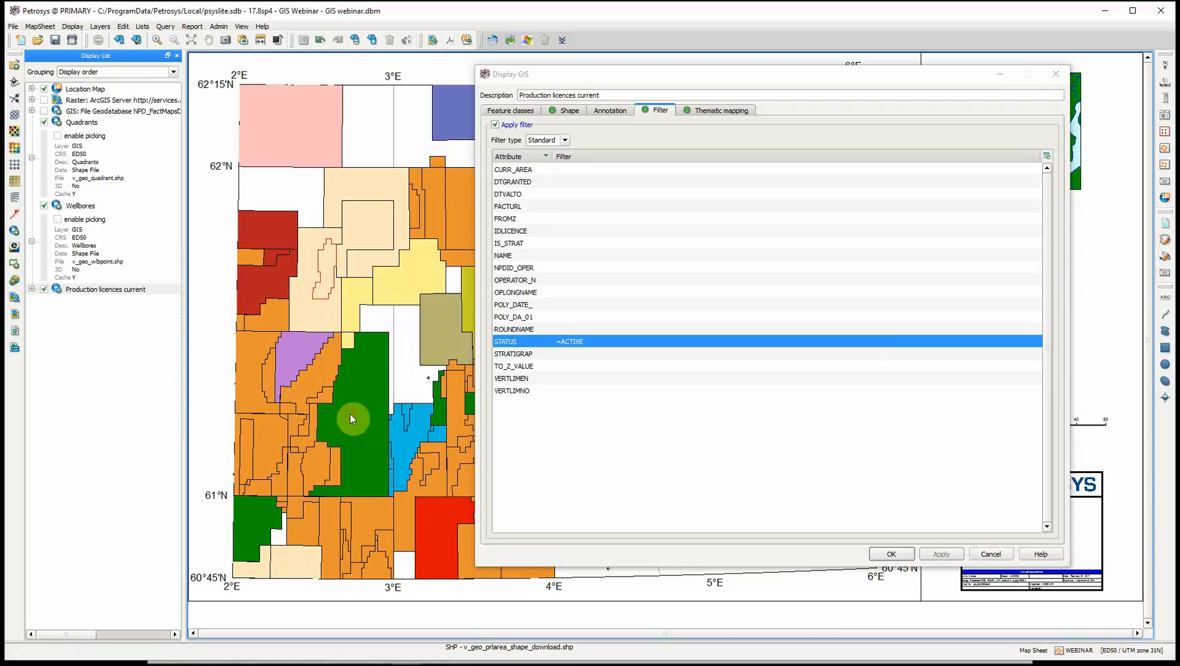
left_click(757, 562)
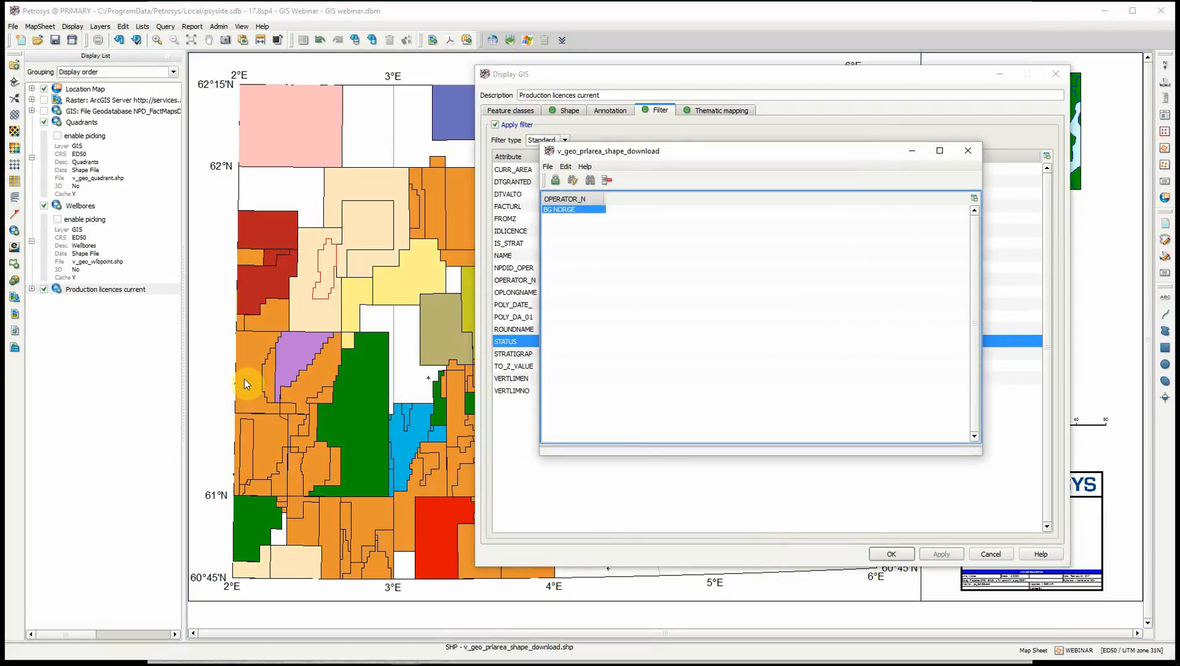
Pick six more licence polygons in different parts of the map to list their operators in the attribute query
left_click(245, 396)
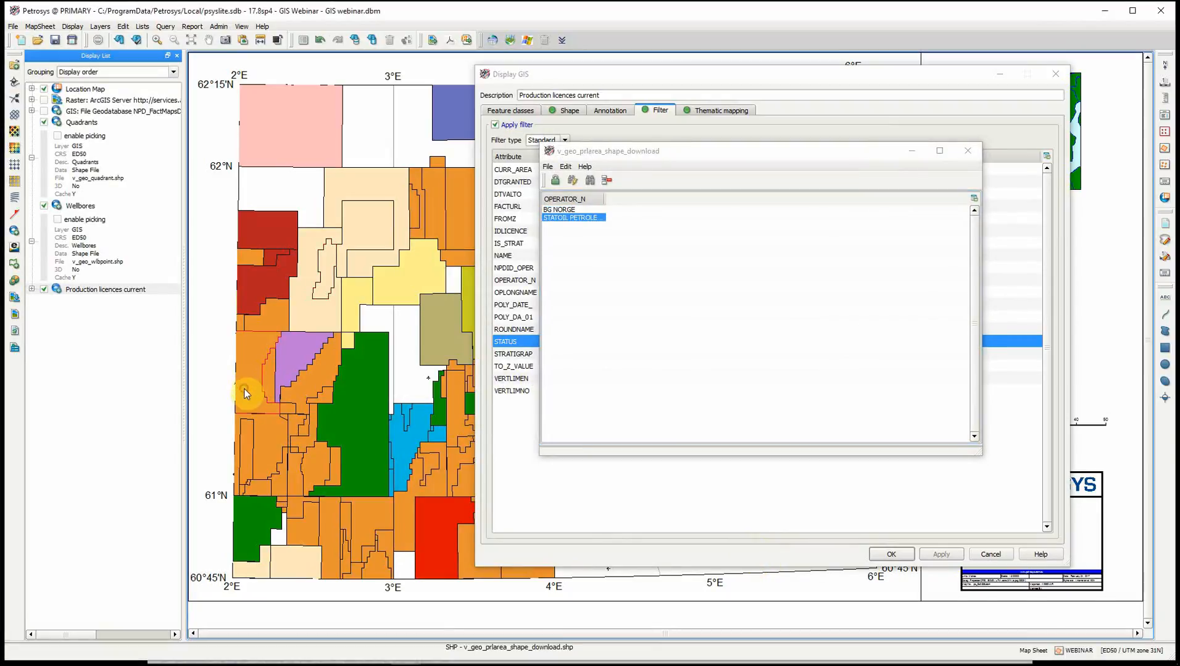
left_click(374, 525)
left_click(368, 415)
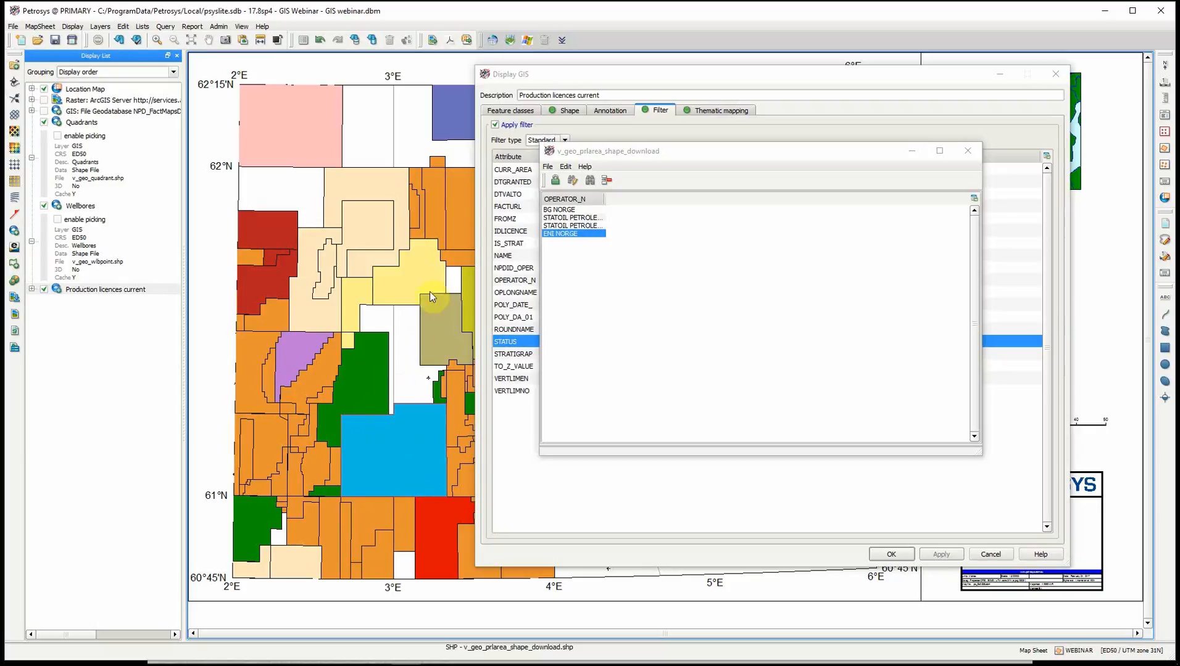
left_click(464, 216)
left_click(451, 109)
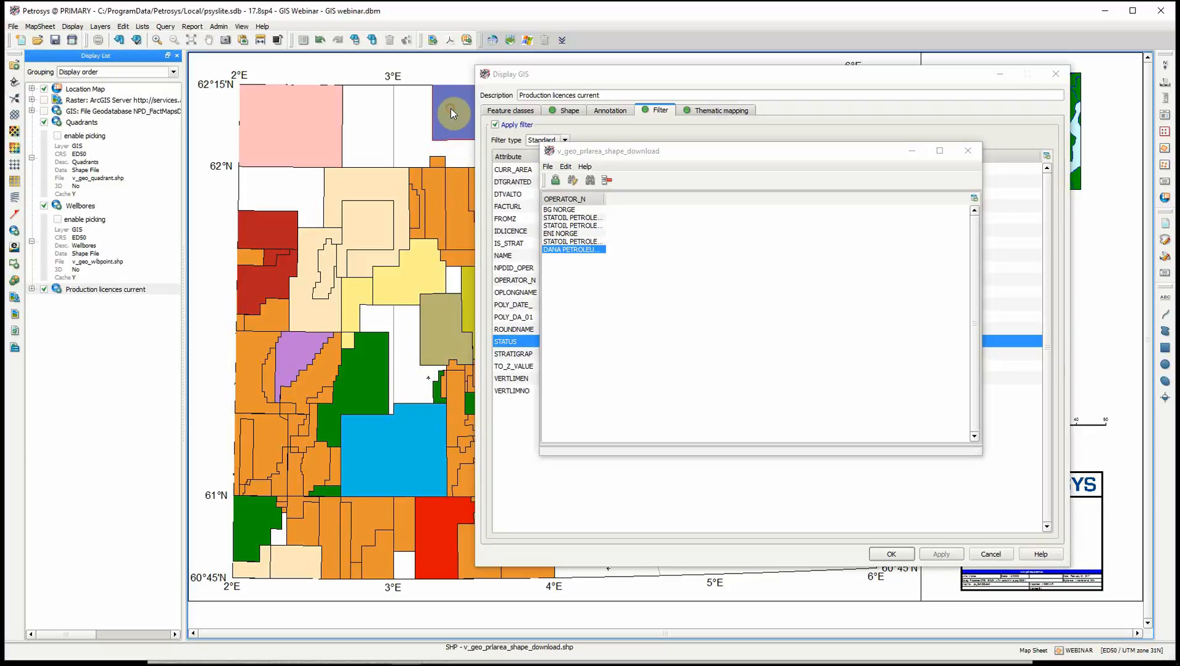
left_click(433, 521)
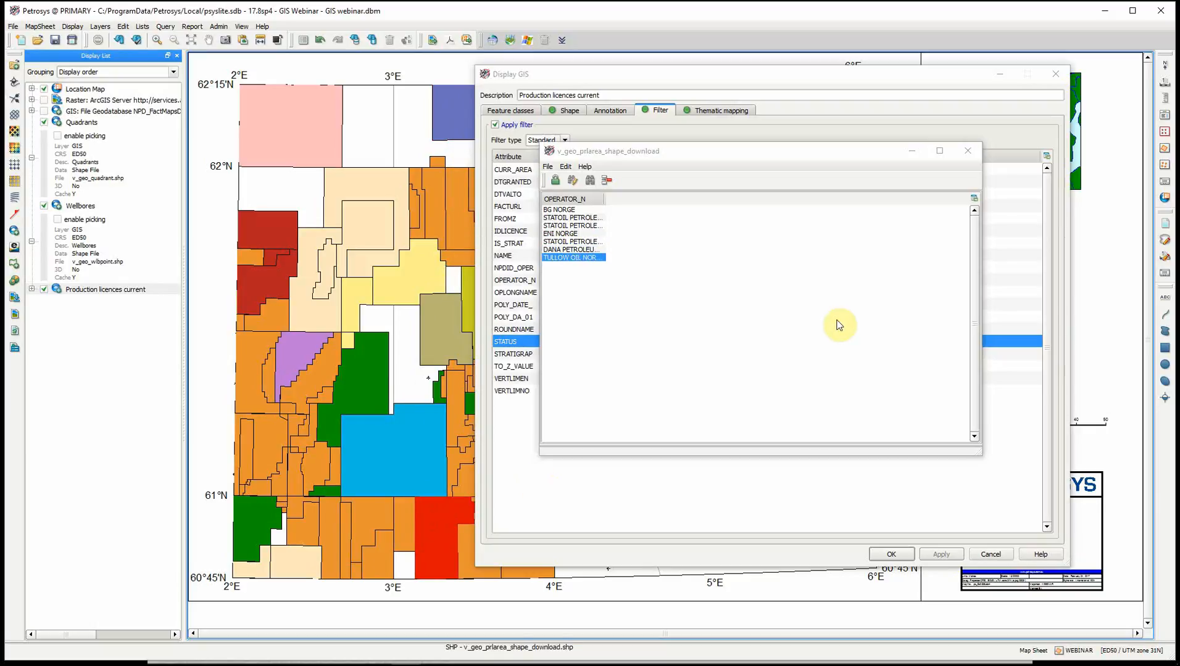
Close the attribute query results for the production licences
left_click(969, 154)
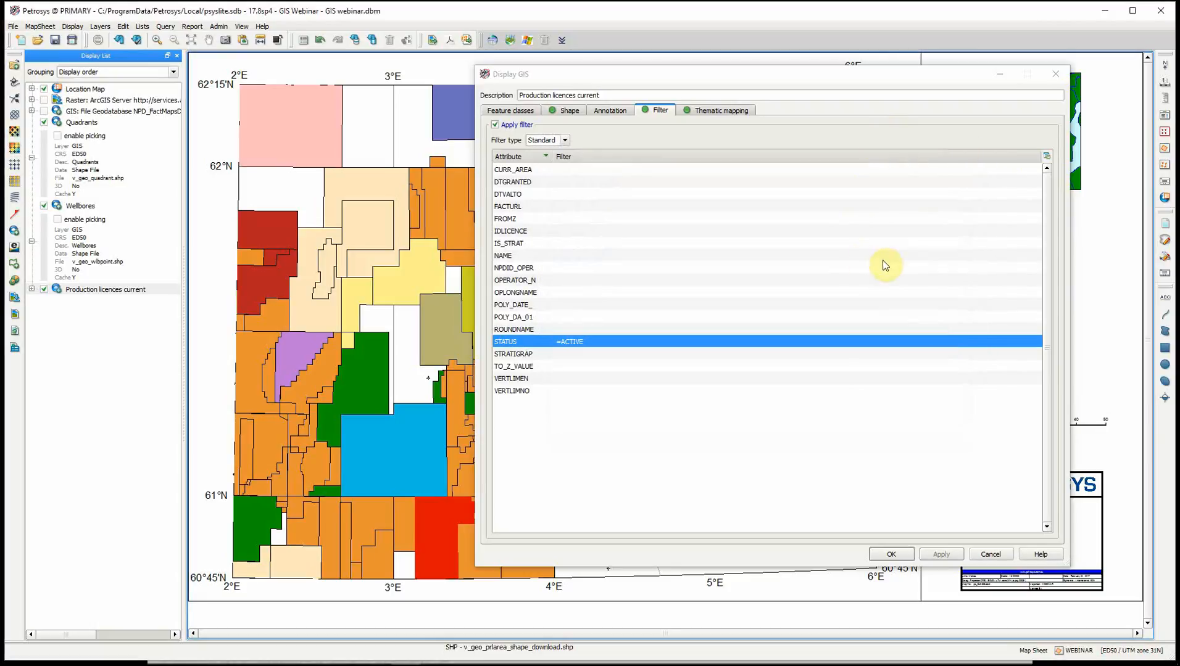
left_click(912, 268)
left_click(1034, 269)
left_click(683, 303)
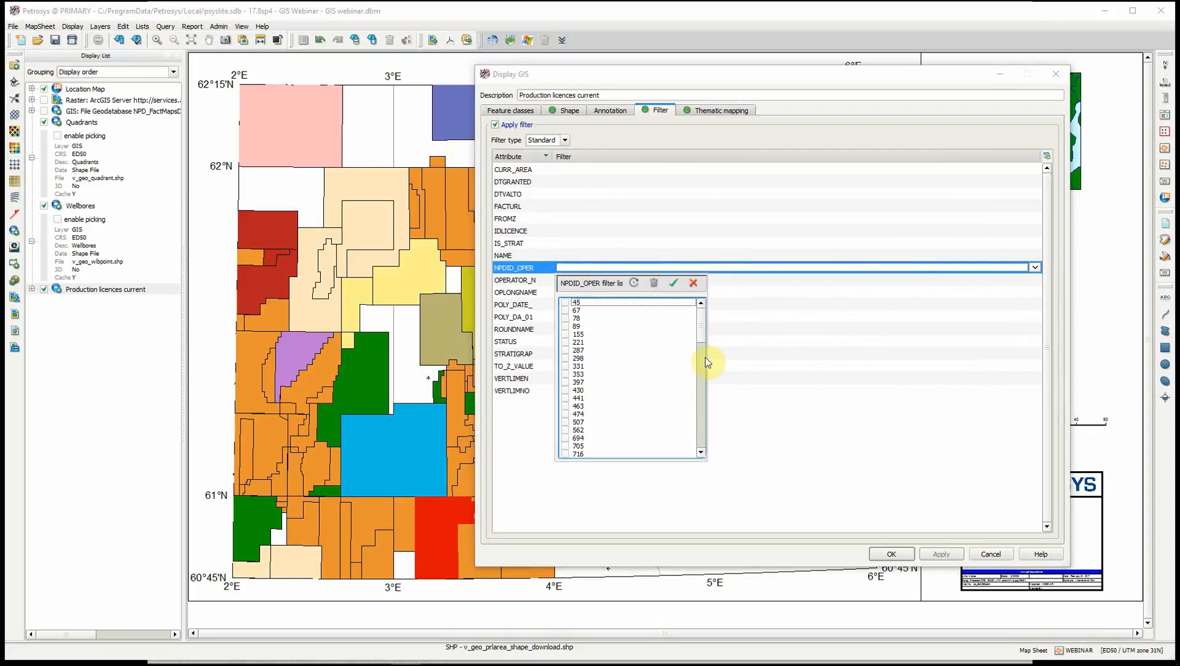
left_click(697, 284)
Filter OPERATOR_N to STATOIL, STATOIL ASA (OLD), STATOIL PETROLEUM AS, STATOILHYDRO ASA and STATOILHYDRO PETROLEUM, and apply it to the licences layer
left_click(699, 282)
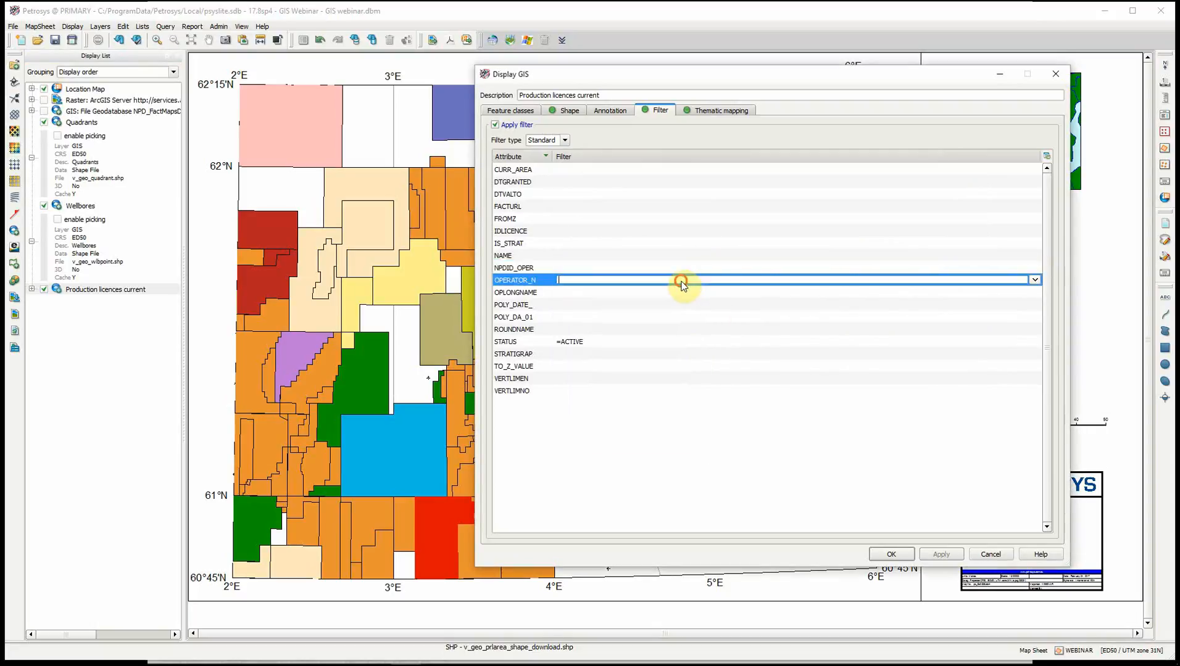
left_click(1035, 280)
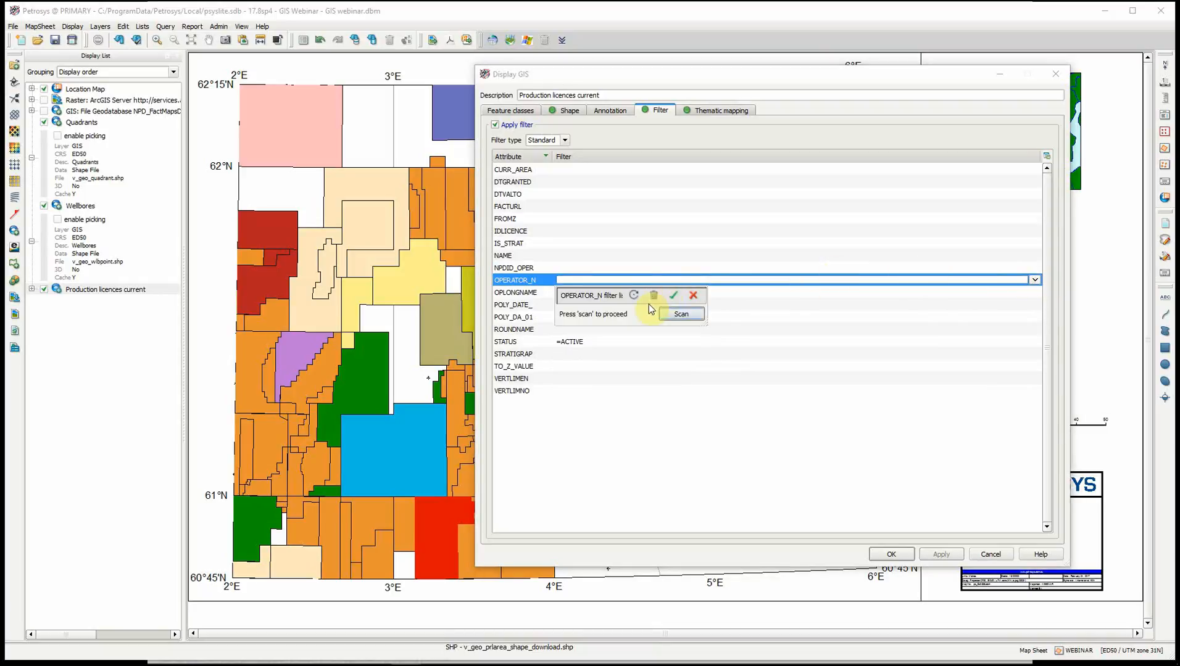
left_click(681, 315)
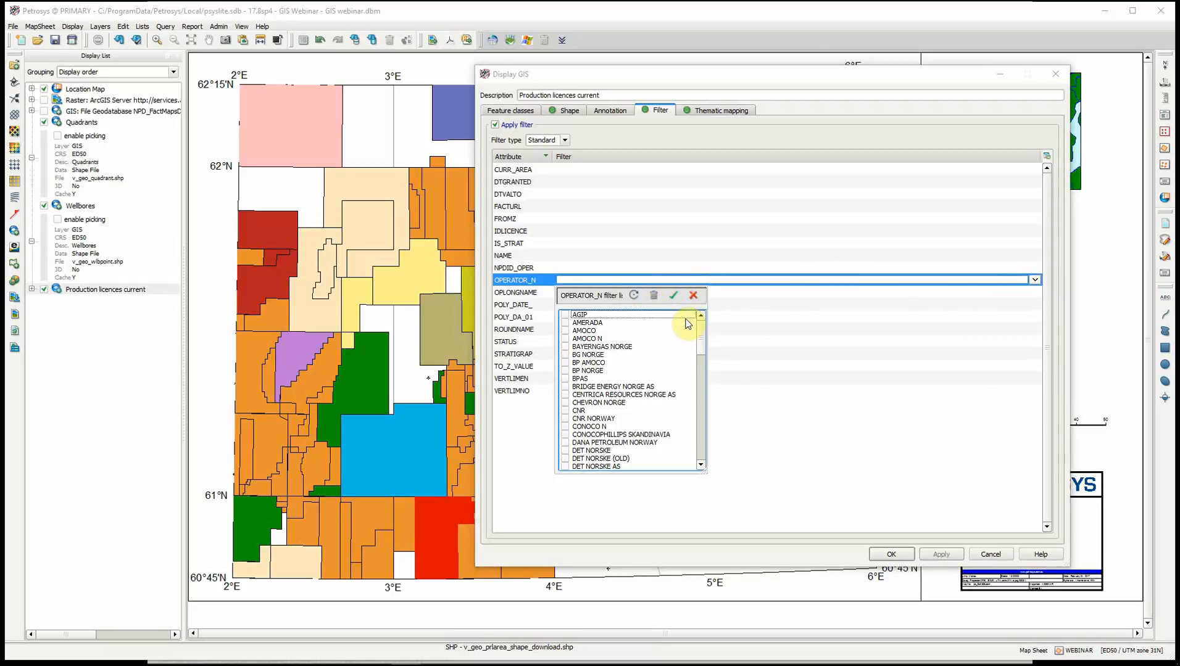
left_click_drag(701, 361, 701, 441)
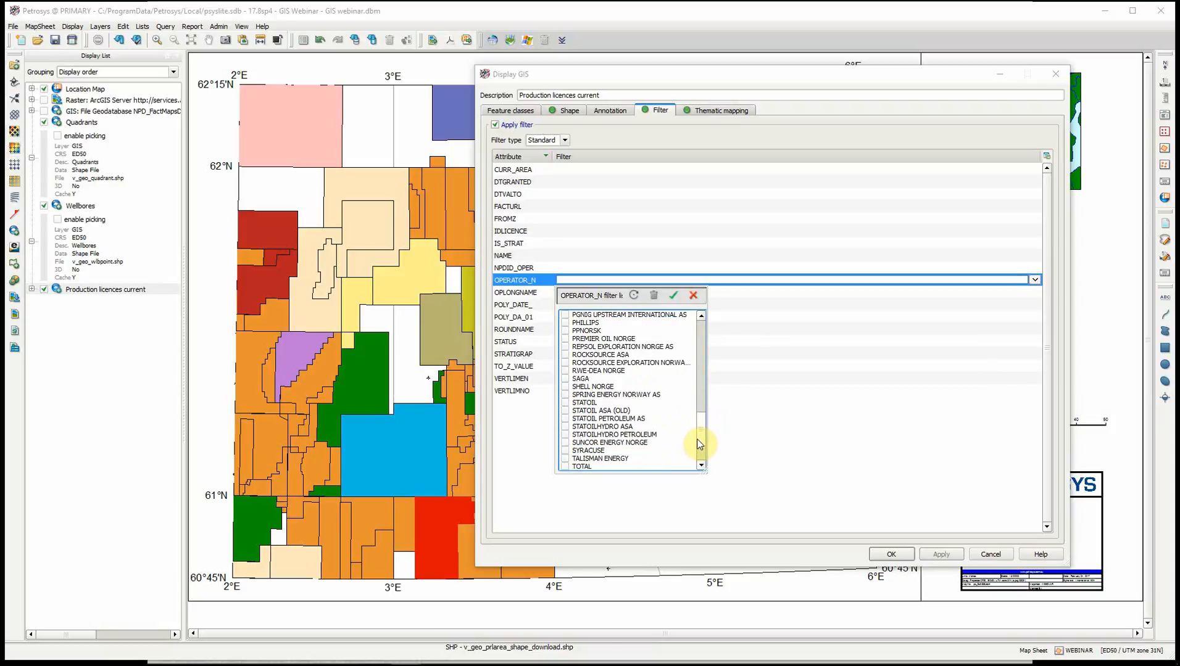
left_click(566, 395)
left_click(566, 402)
left_click(566, 411)
left_click(566, 418)
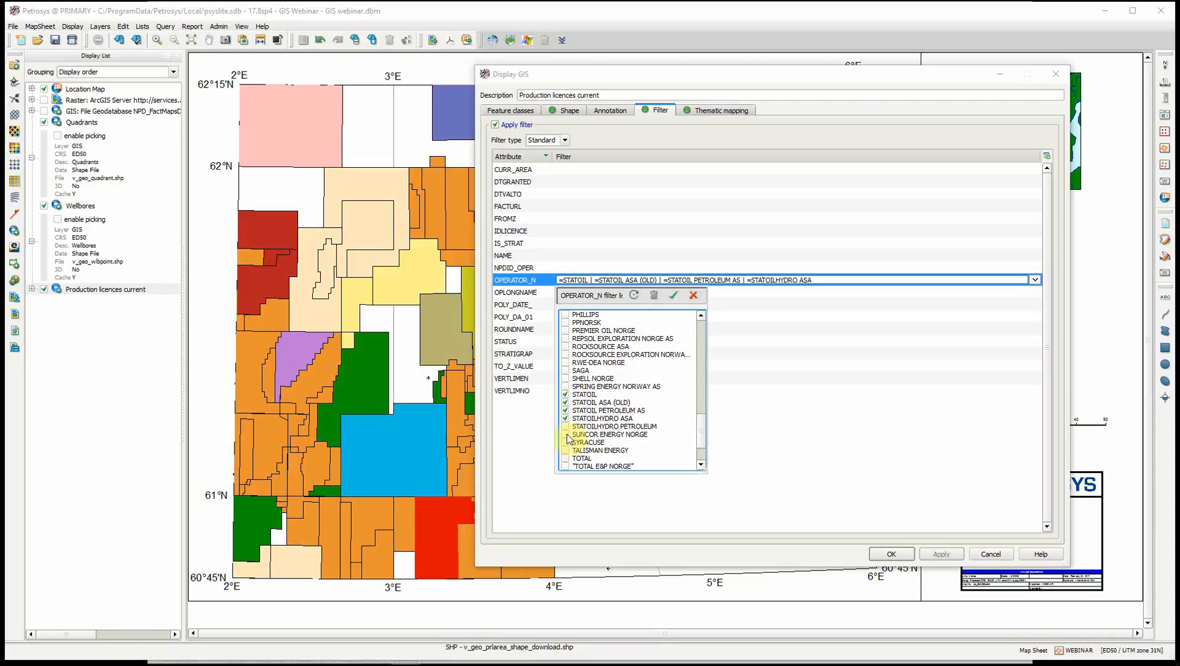
left_click(566, 427)
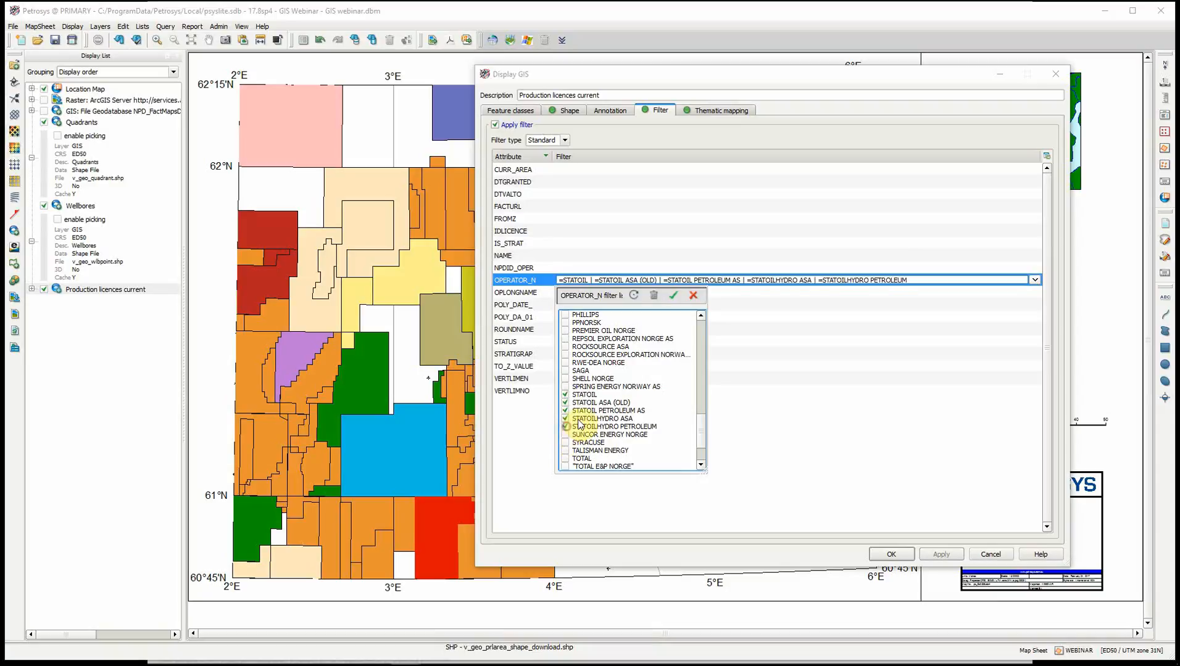
left_click(674, 295)
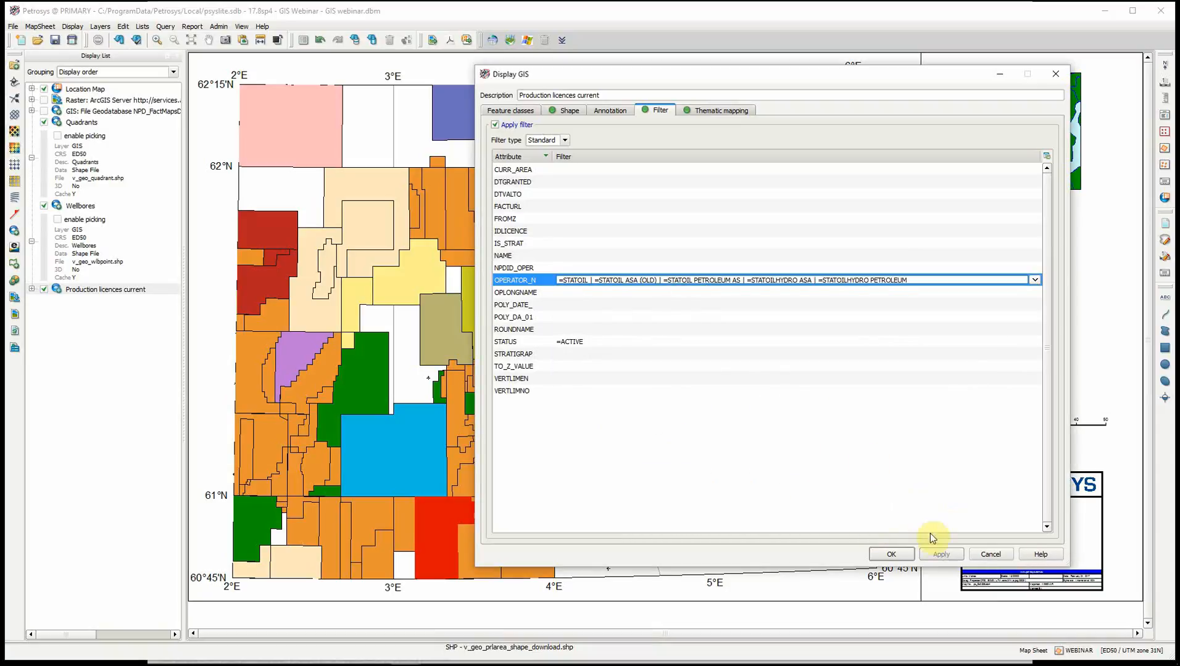
left_click(892, 554)
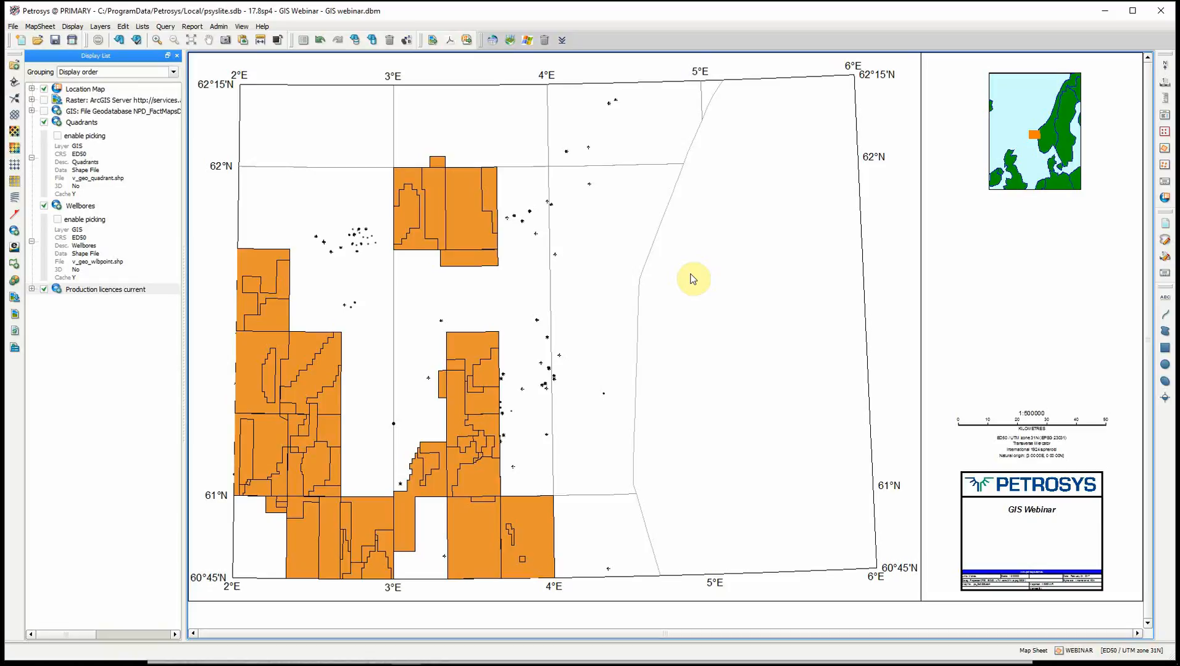
Export the filtered Production licences current layer as a new polygon shape file, Statoil active.shp, with geographic ED50 coordinates
mouse_move(123, 186)
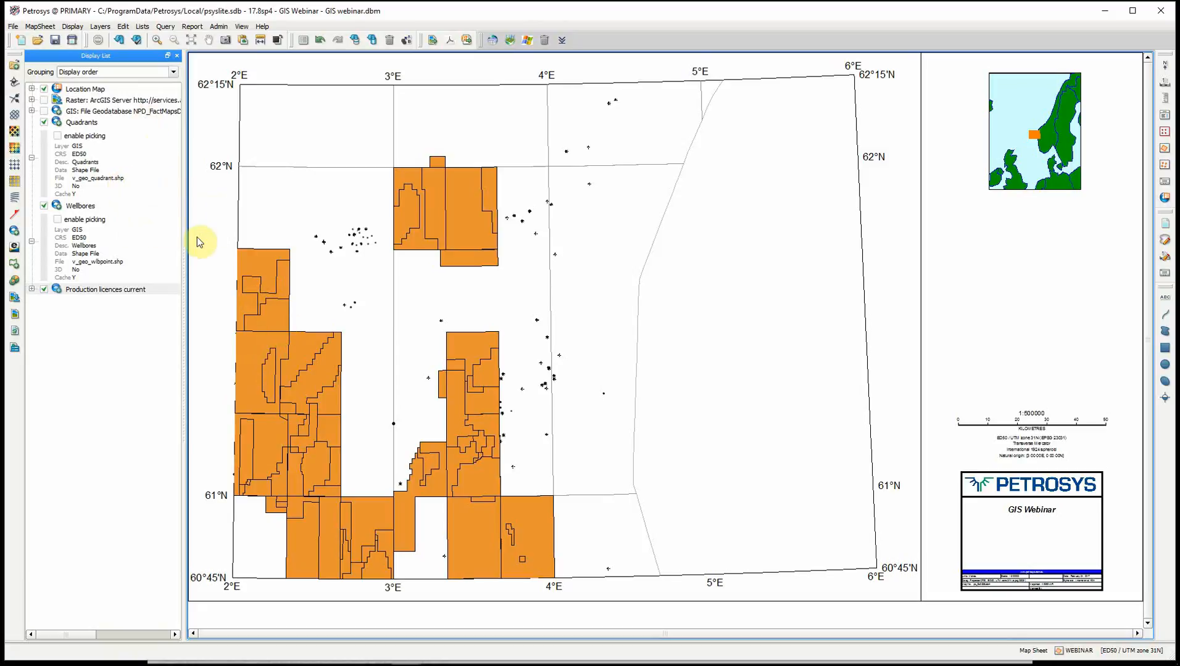
left_click(266, 253)
right_click(268, 256)
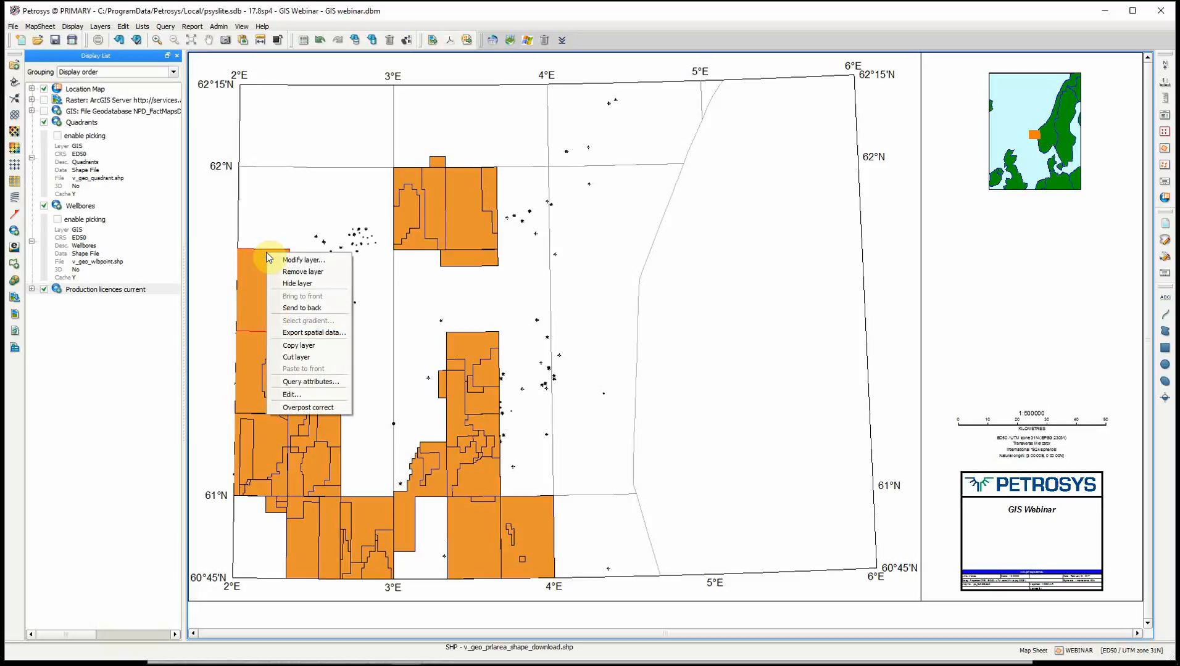
left_click(299, 333)
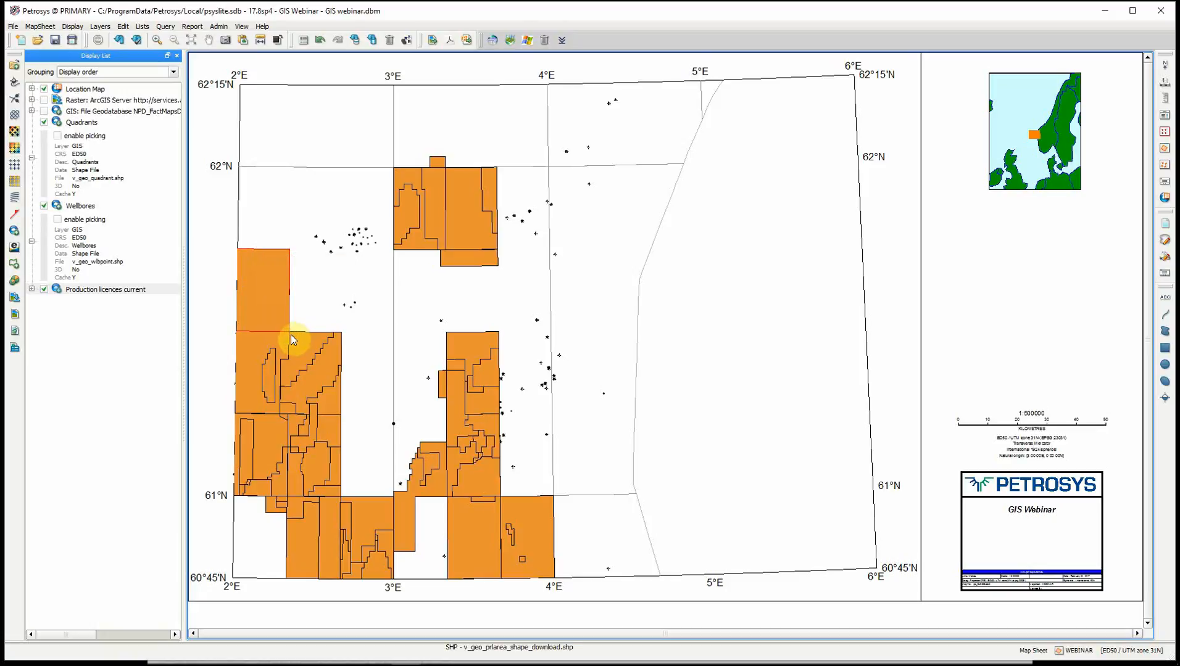
left_click(439, 197)
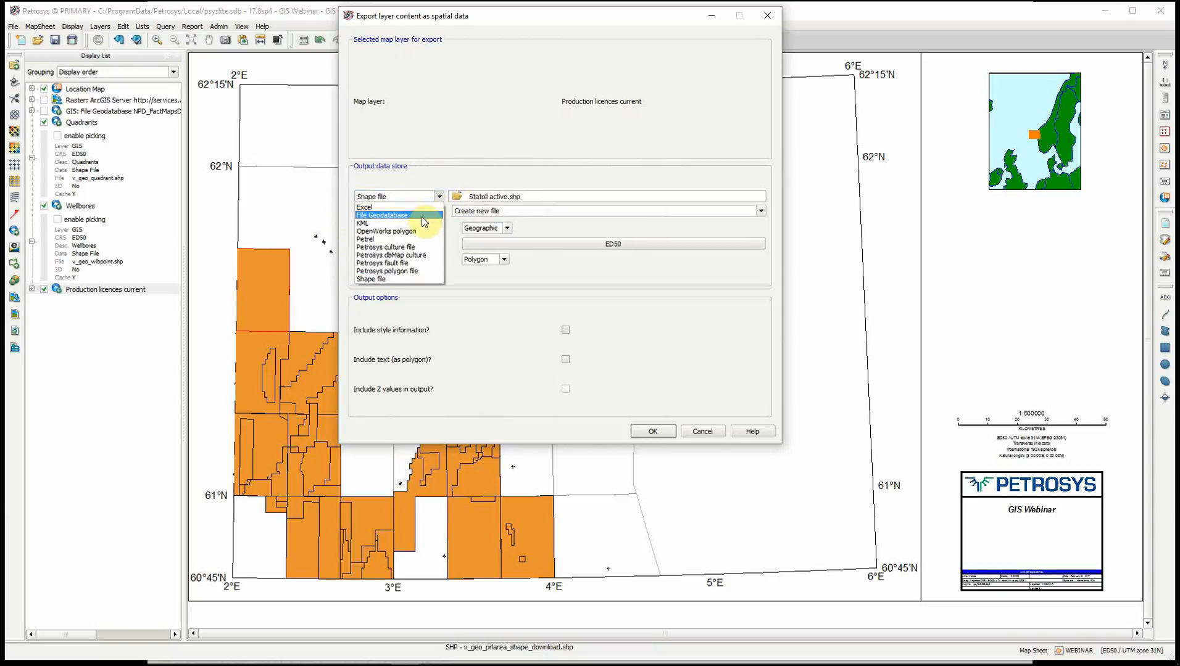
left_click(472, 171)
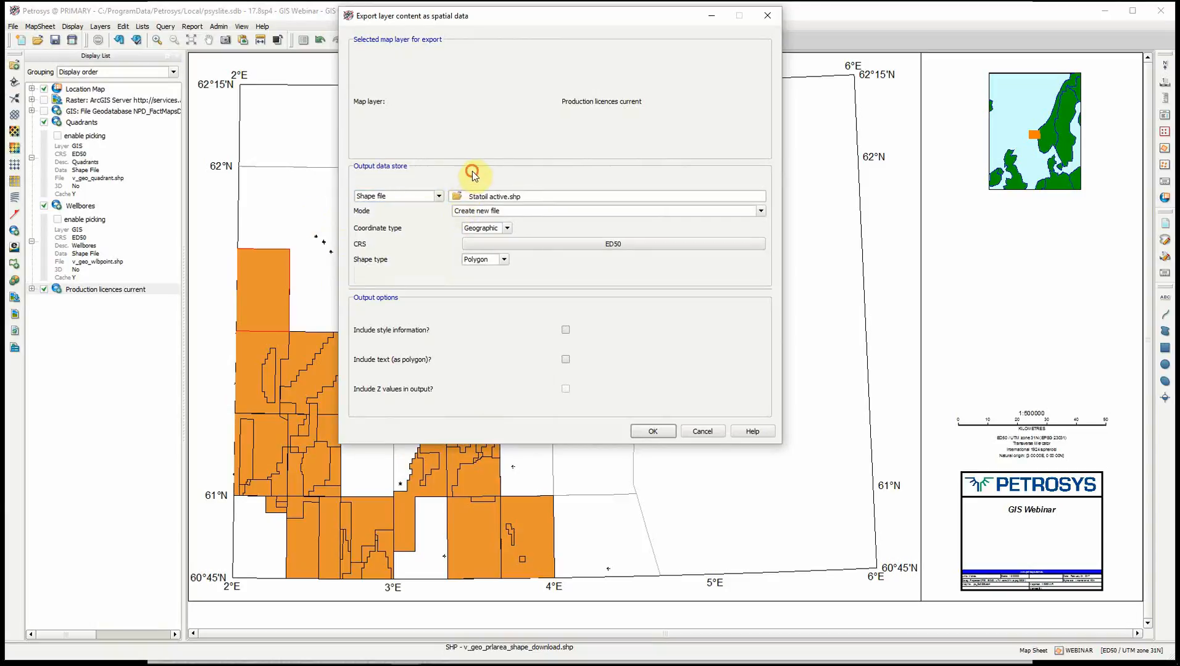
left_click(506, 229)
left_click(523, 228)
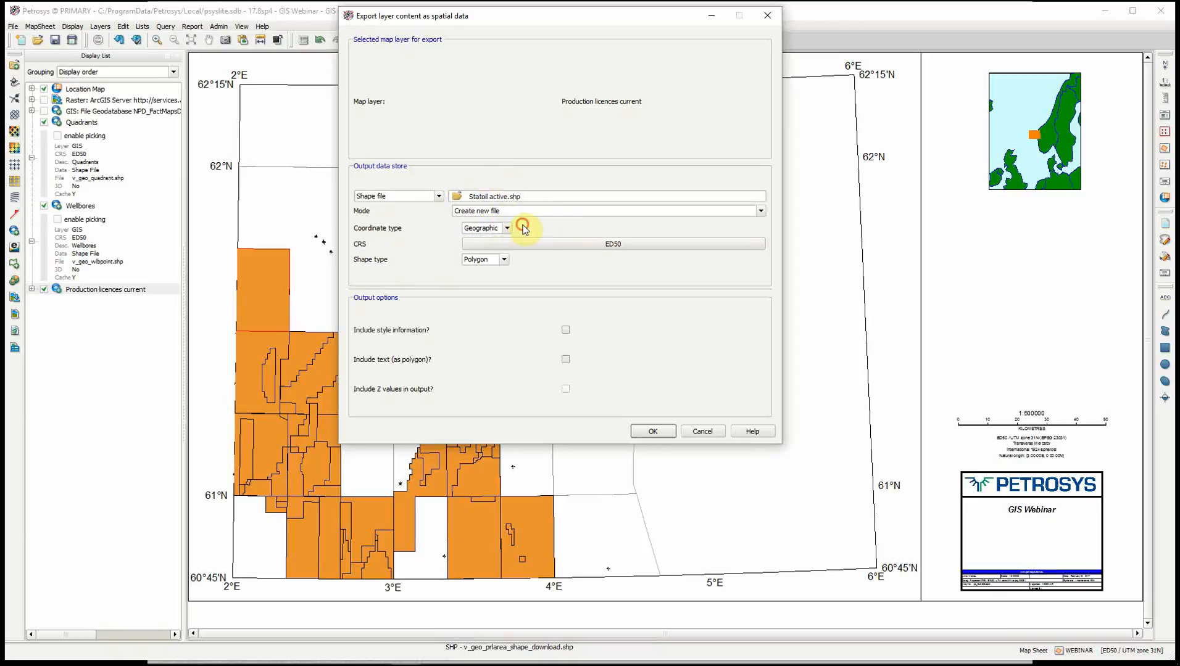
left_click(651, 431)
left_click(563, 370)
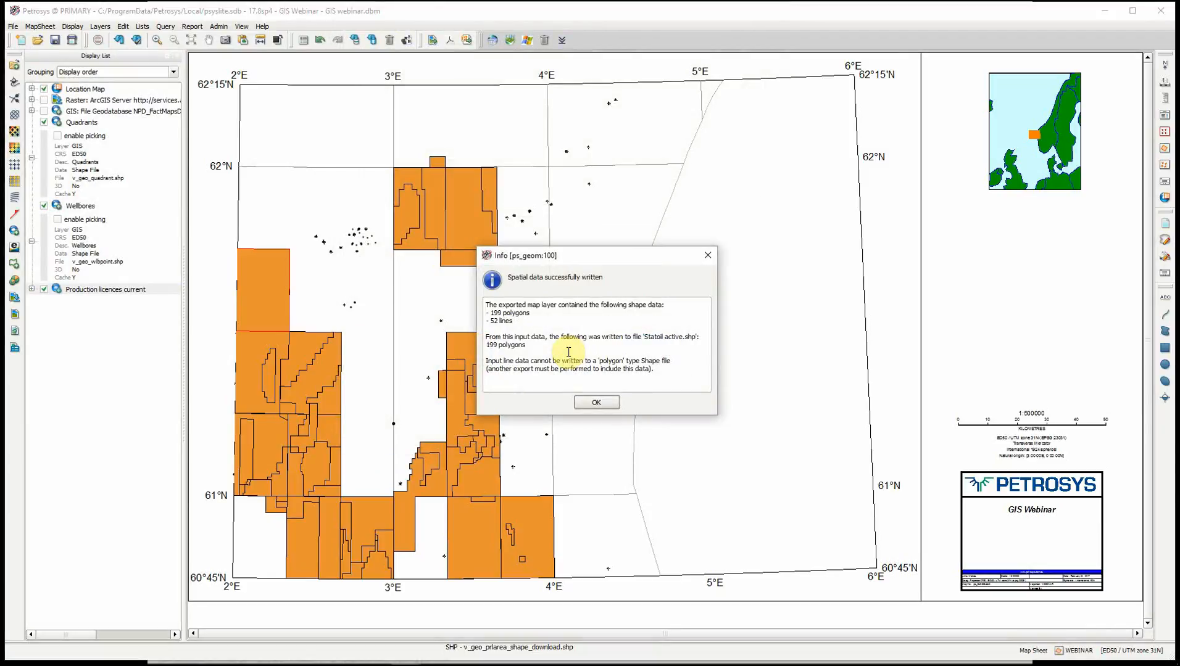
left_click(596, 402)
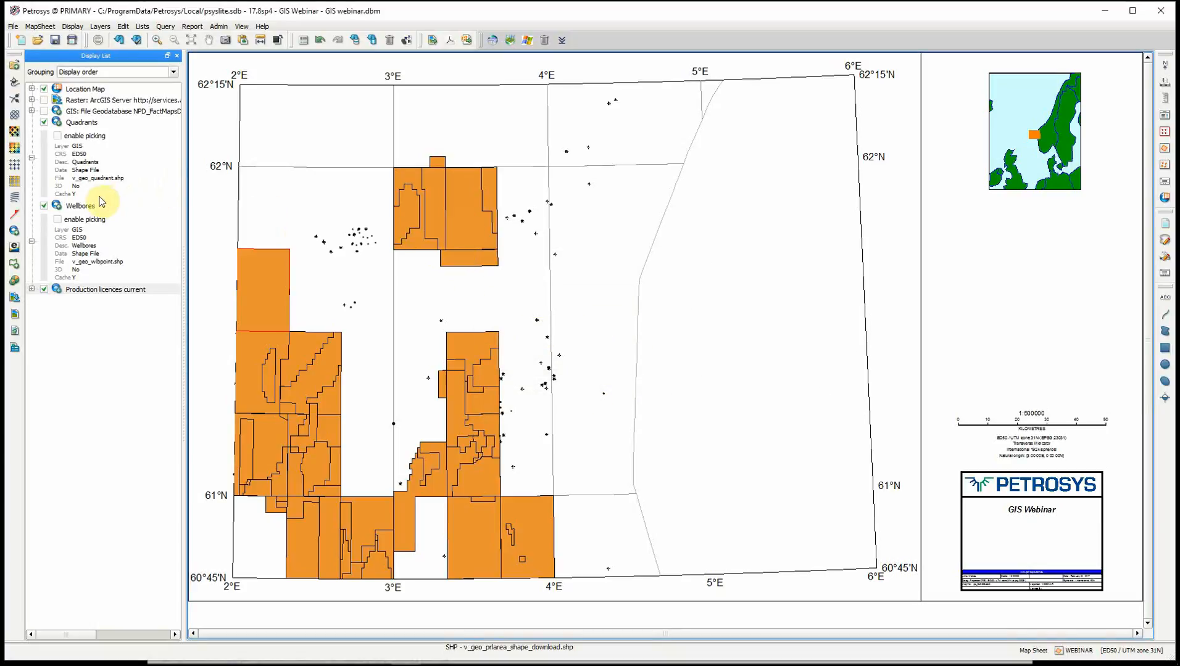
Hide the Production licences current layer and start the Spatial Editor, leaving more room for the display list
left_click(43, 290)
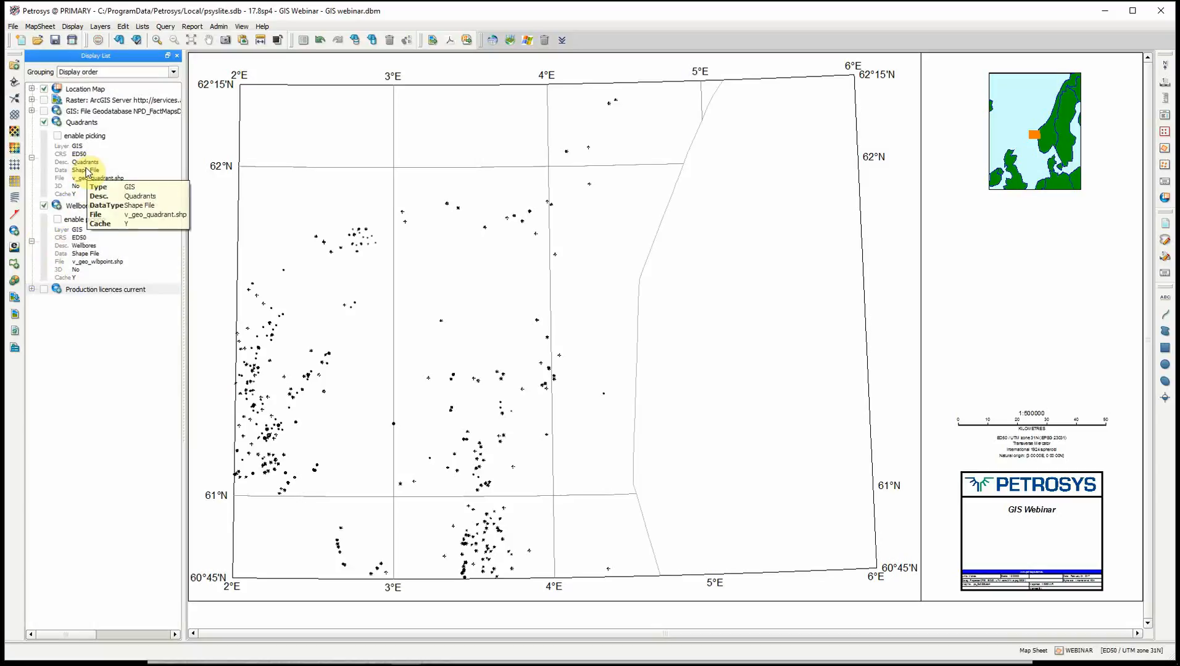
left_click(32, 111)
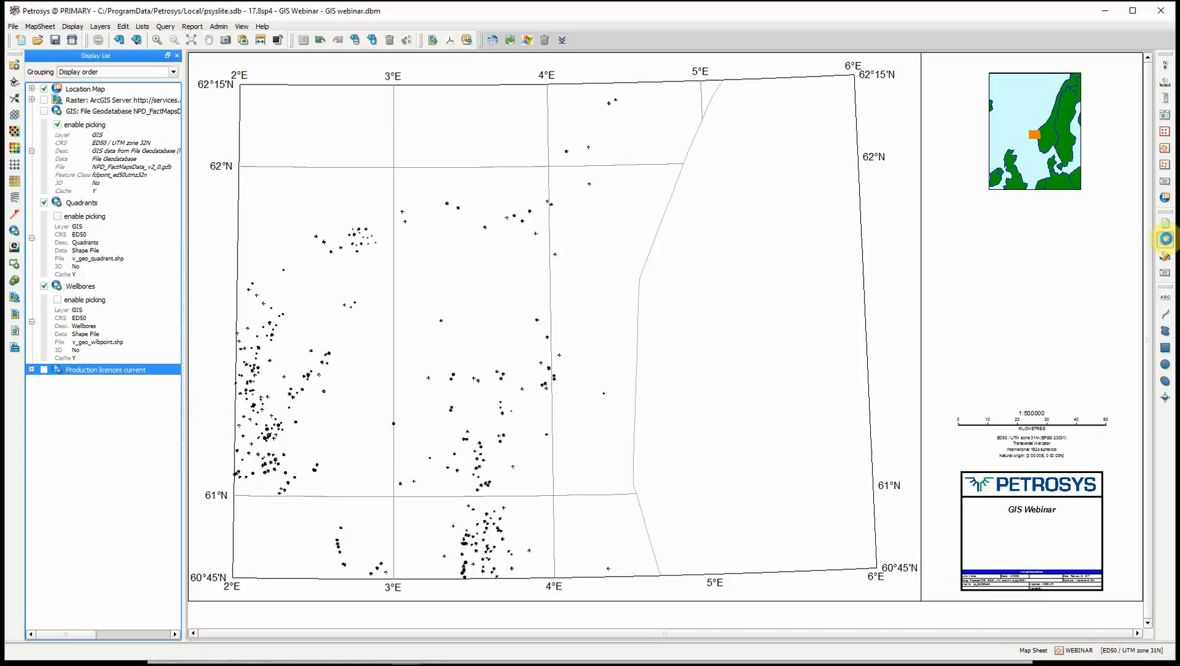
left_click(1165, 239)
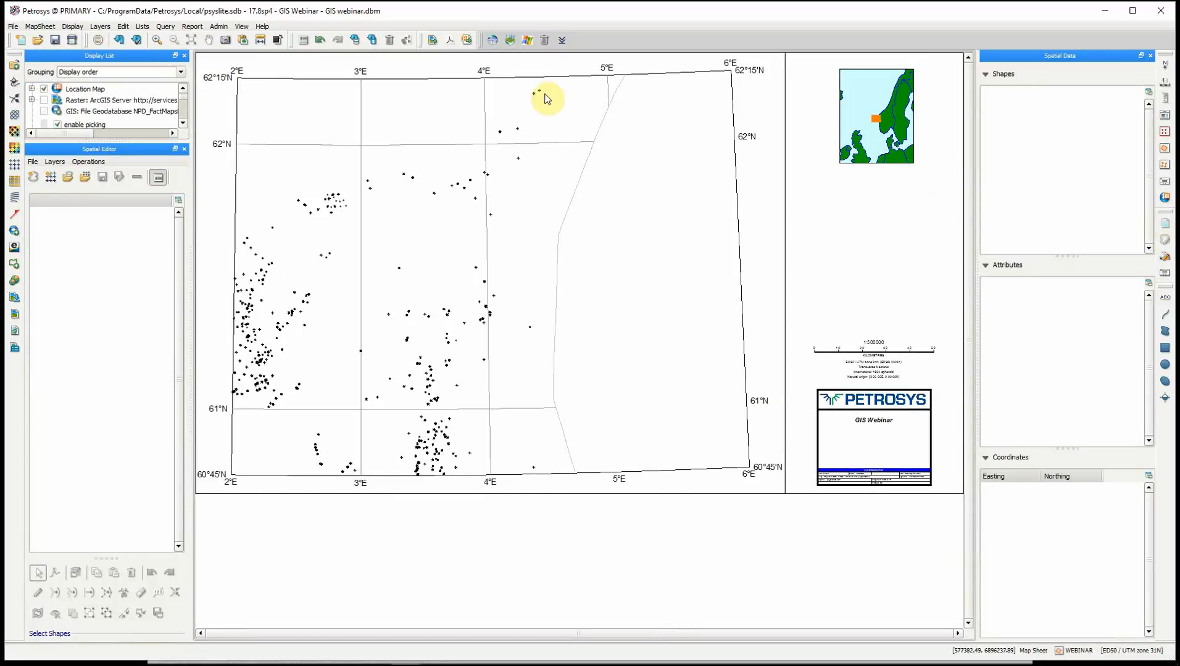
left_click_drag(92, 142, 95, 238)
Examine the file format and shape type options for creating a new feature class in the Spatial Editor, without creating one
left_click(32, 260)
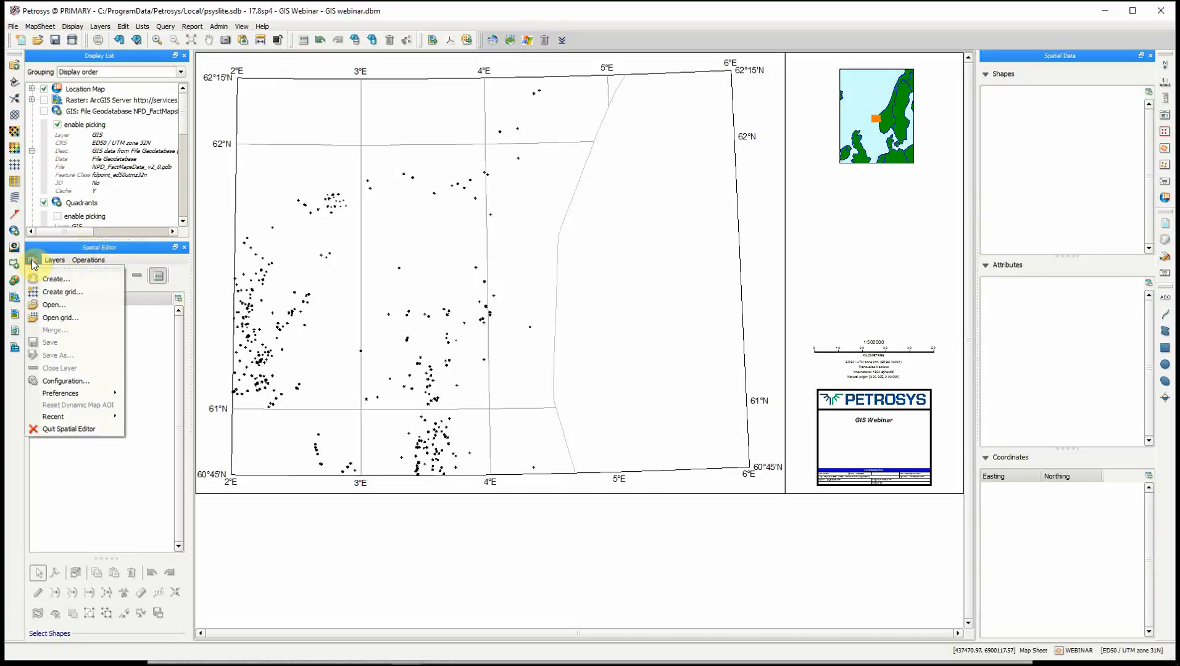
left_click(44, 283)
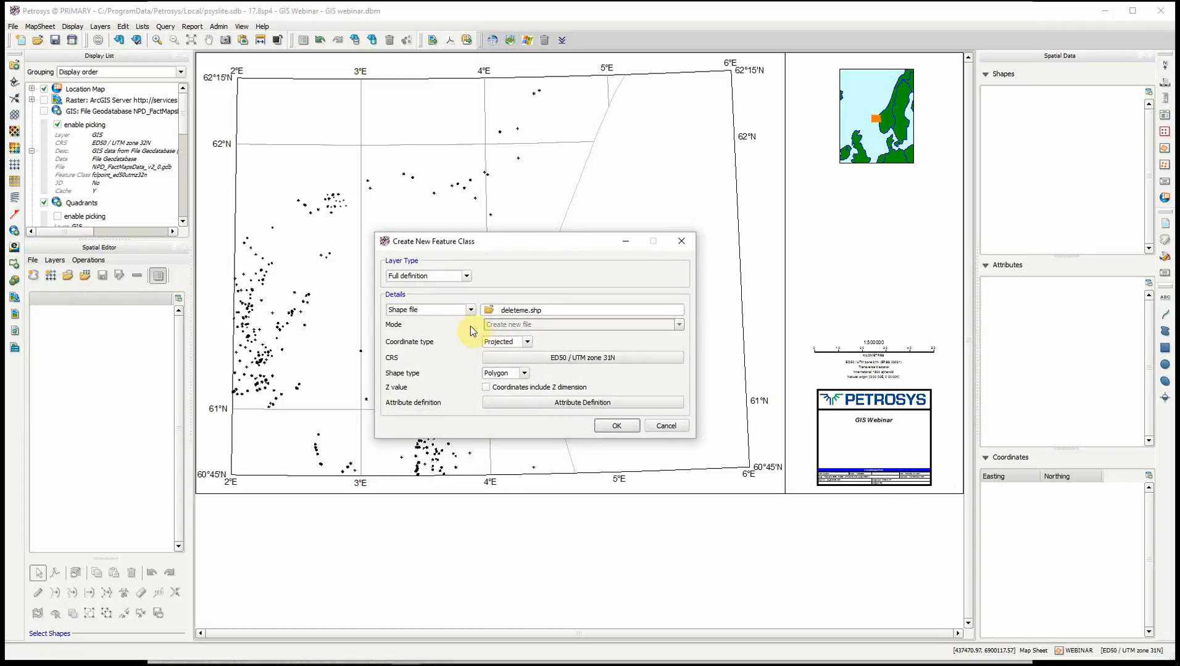
left_click(472, 311)
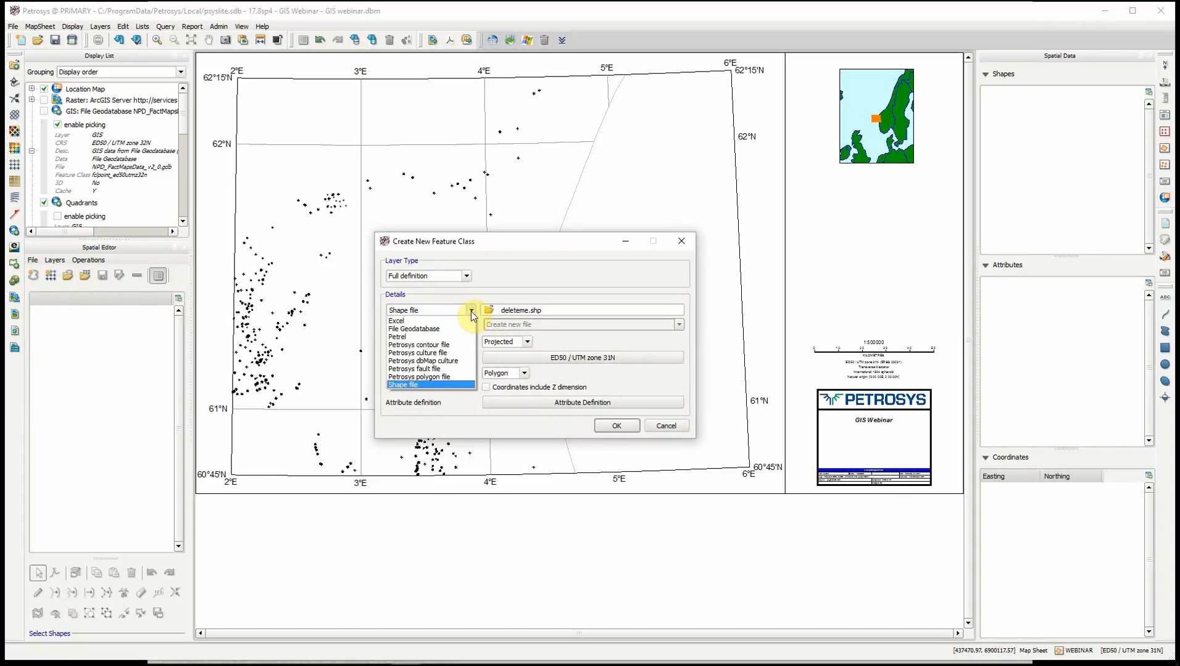
left_click(530, 280)
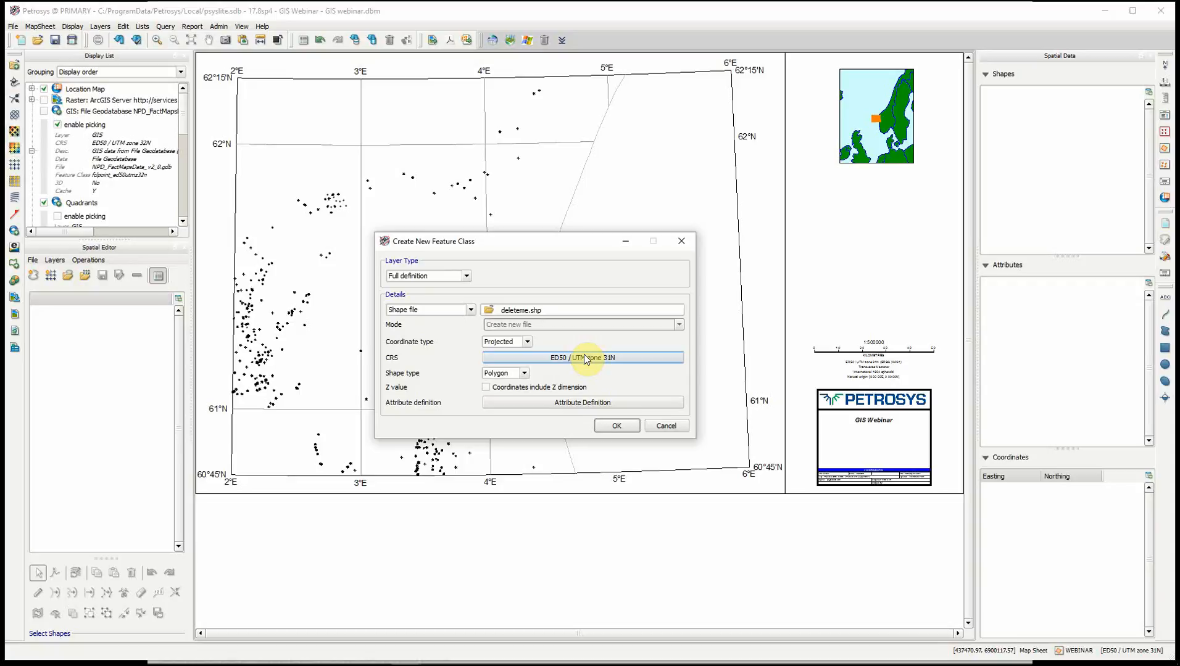
left_click(524, 373)
left_click(574, 374)
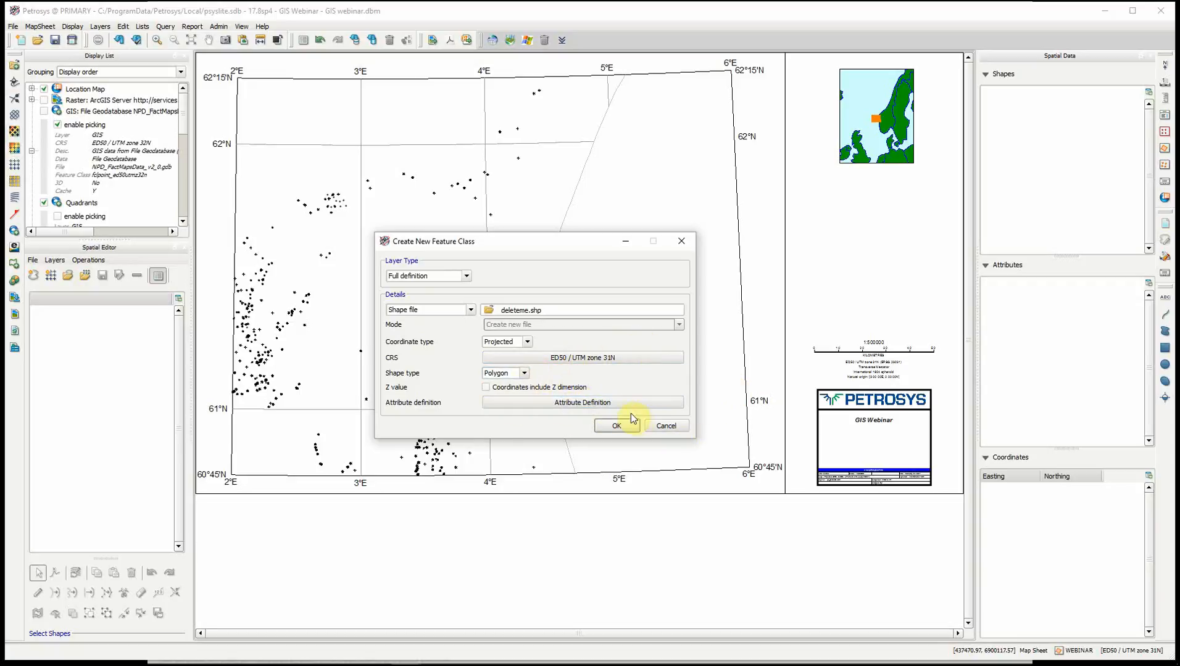
left_click(658, 425)
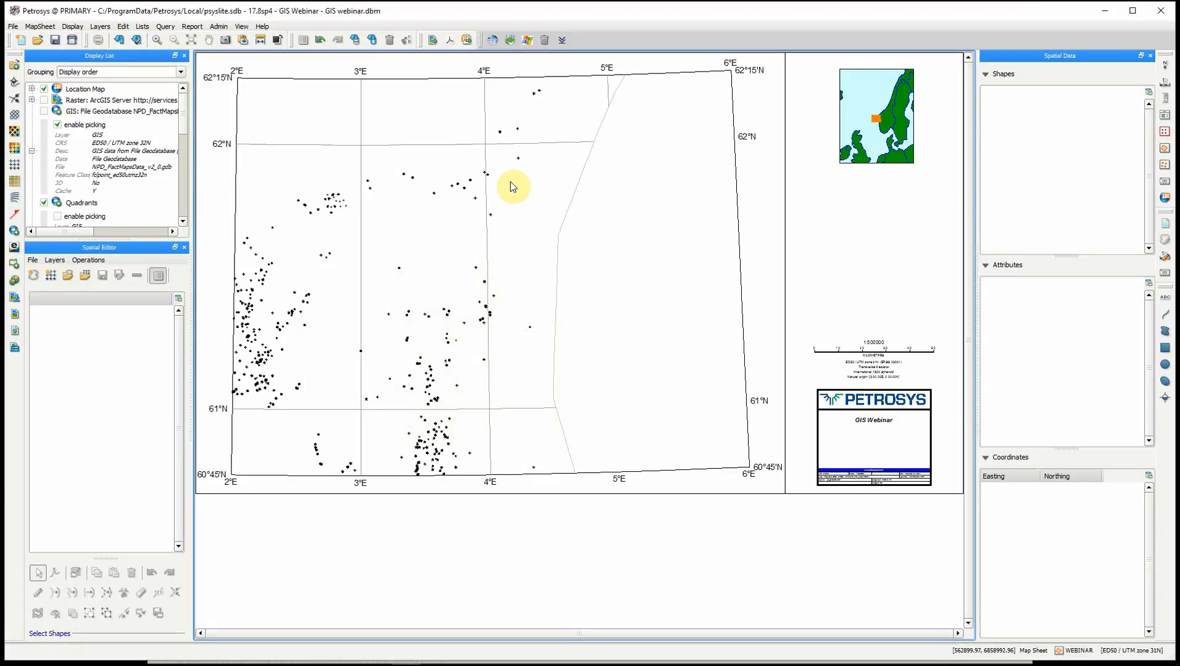
Switch to File Explorer and add Statoil active.shp from the GIS Webinar folder to the map as a layer
left_click(528, 44)
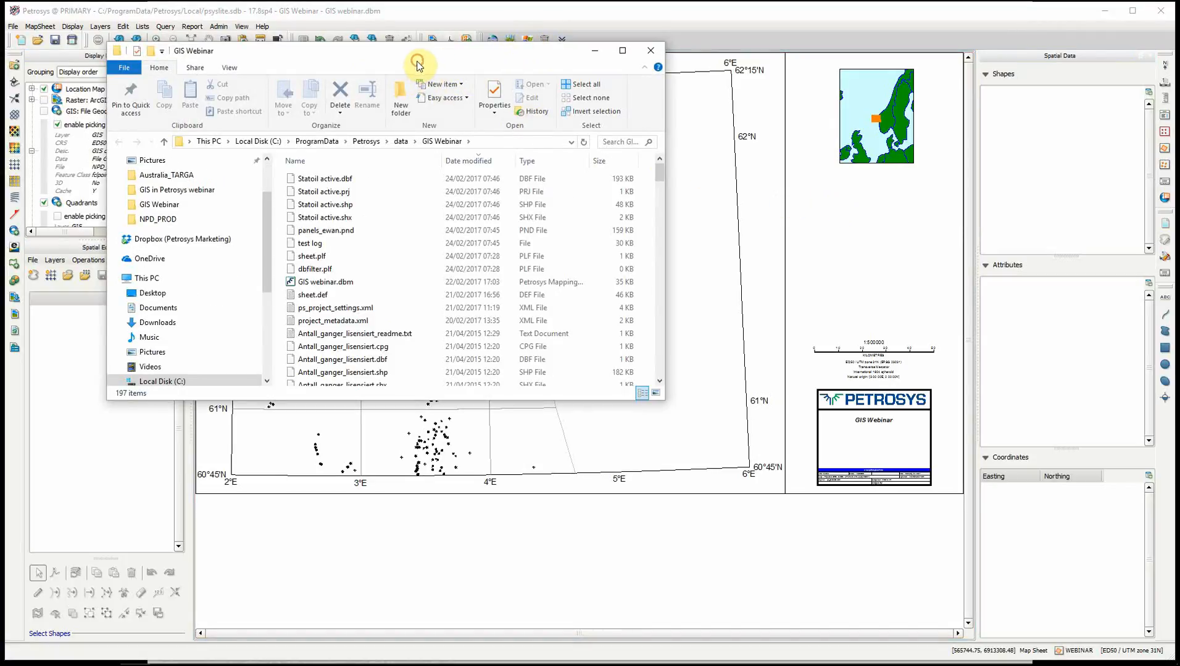
mouse_move(318, 206)
left_mouse_down()
mouse_move(777, 316)
mouse_move(706, 338)
left_mouse_up()
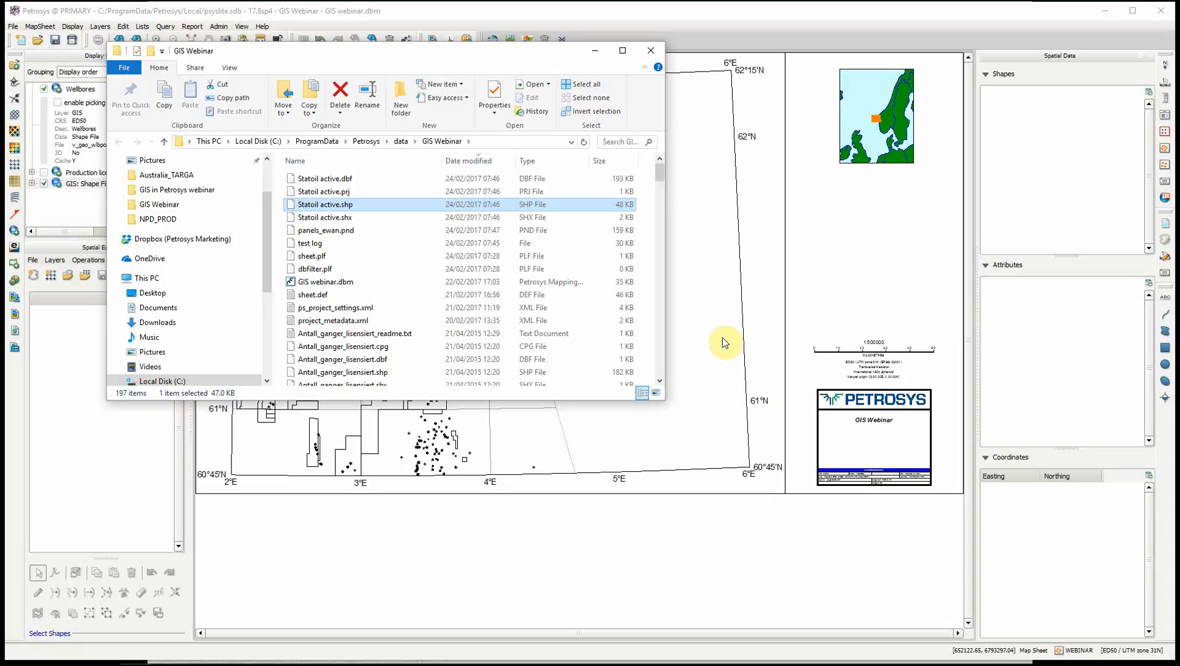
left_click_drag(414, 53, 803, 310)
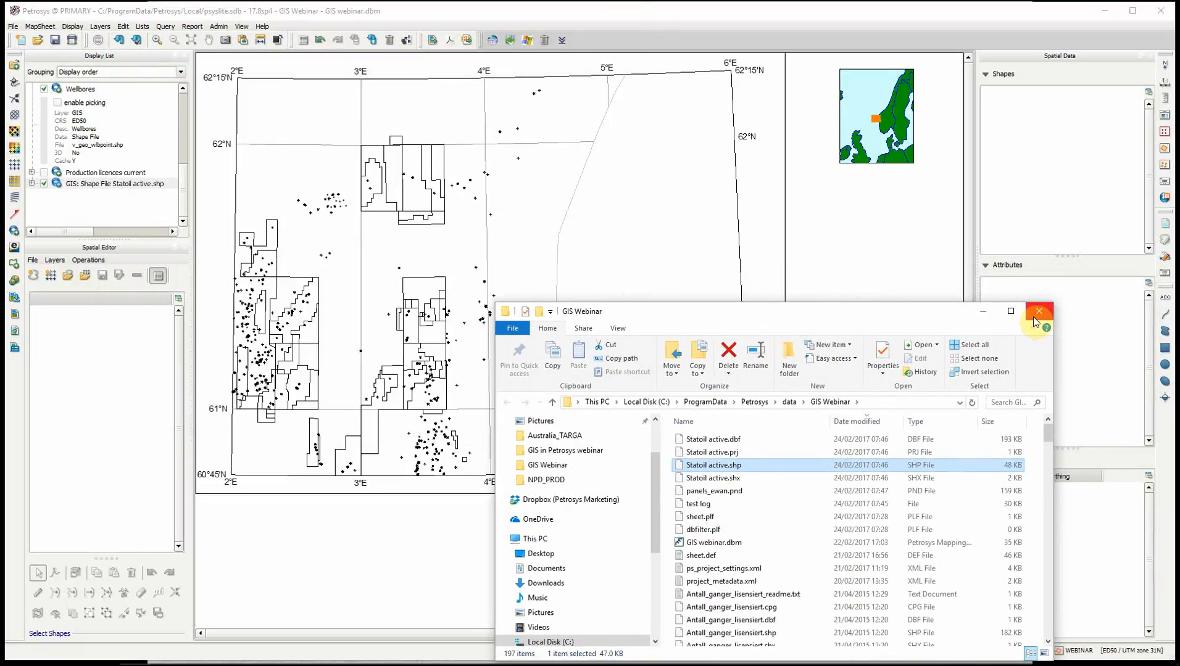
left_click(535, 251)
Load the Statoil active.shp layer into the Spatial Editor and select shape 6 to inspect its attributes
left_click_drag(137, 185, 132, 378)
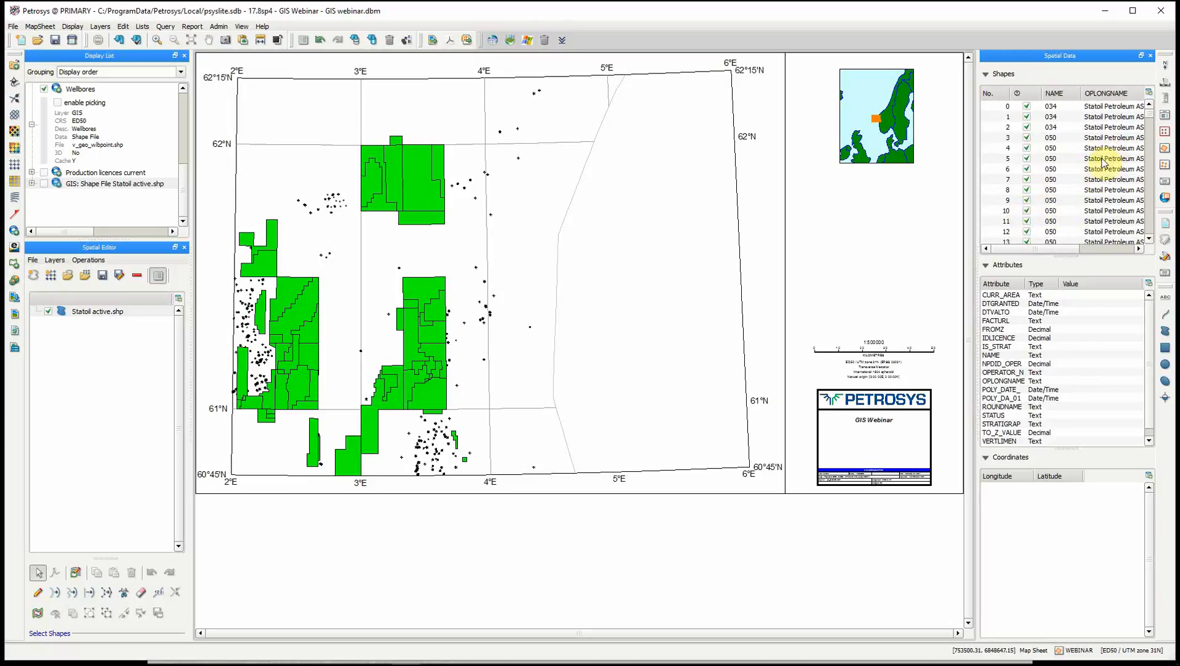
left_click(1078, 172)
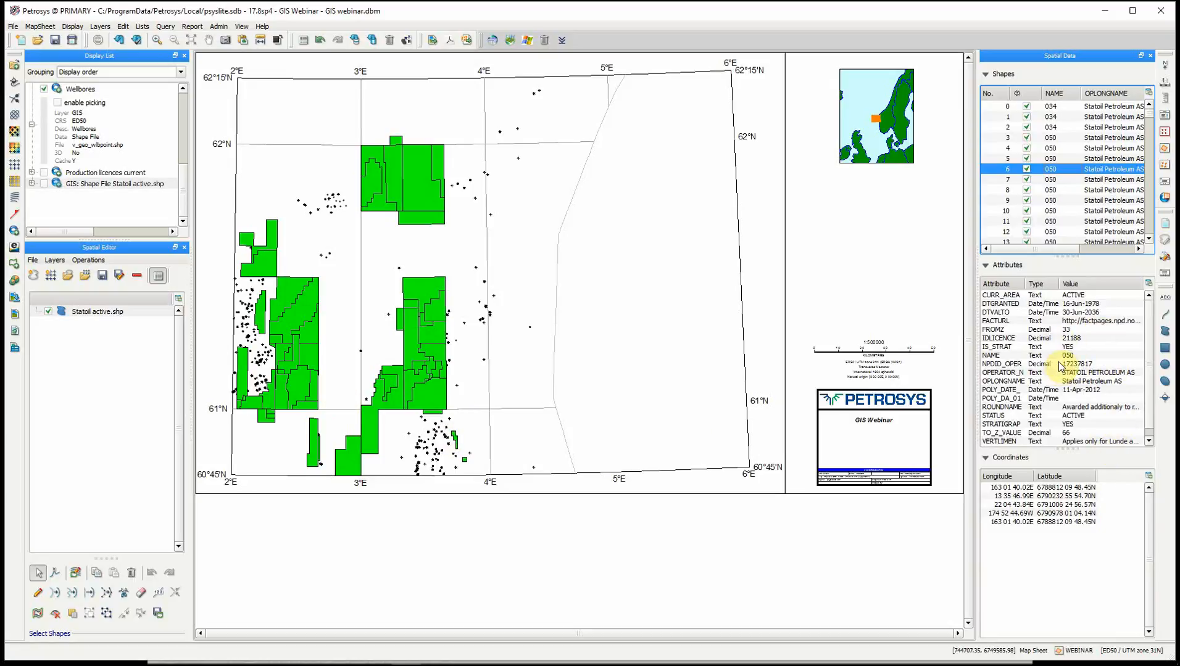
Open the attribute definition of the Statoil active.shp layer and remove the OPERATOR_N and OPLONGNAME attributes
left_click(65, 265)
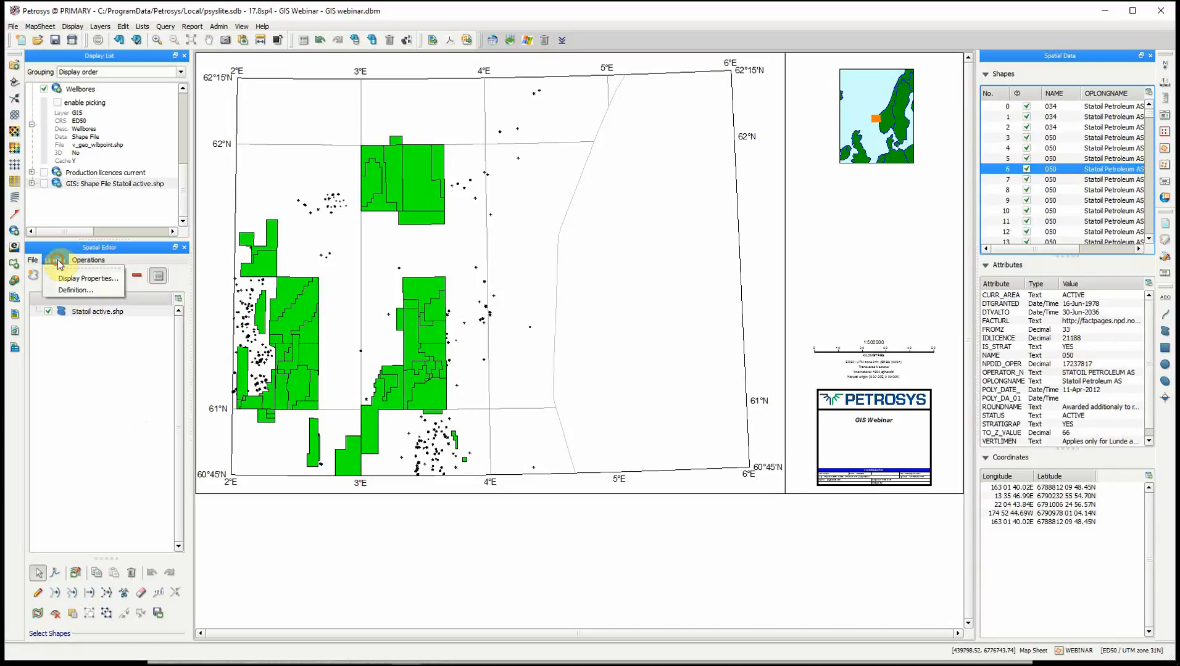
left_click(63, 294)
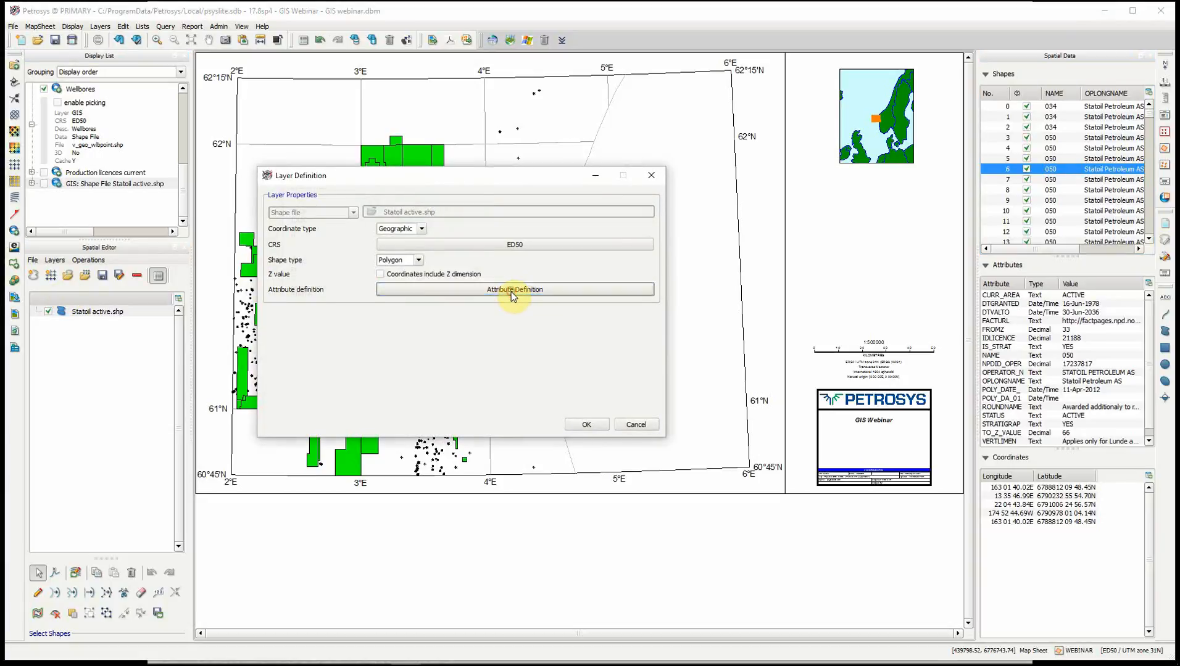
left_click(511, 290)
left_click(323, 255)
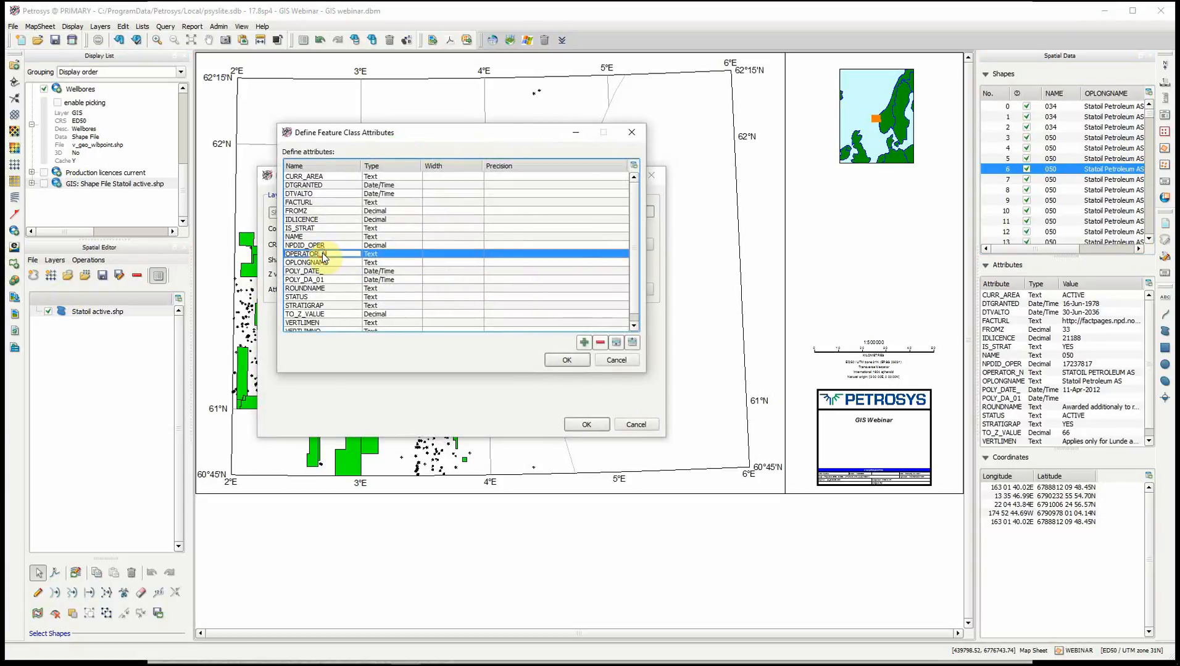
left_click(600, 342)
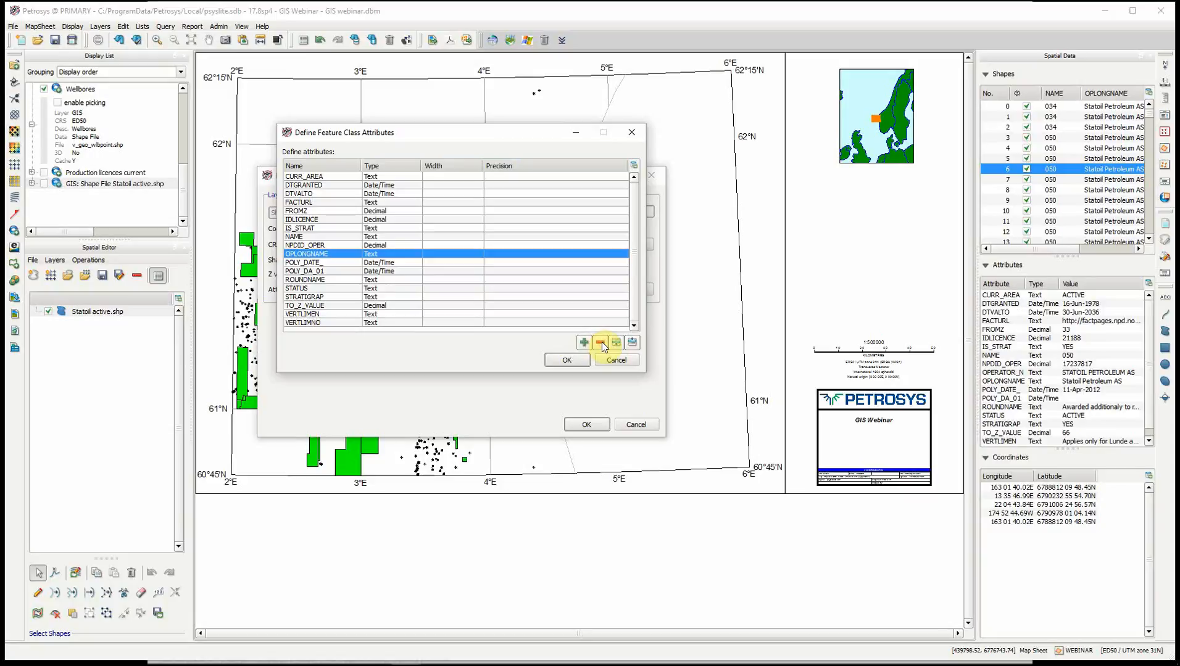
left_click(602, 341)
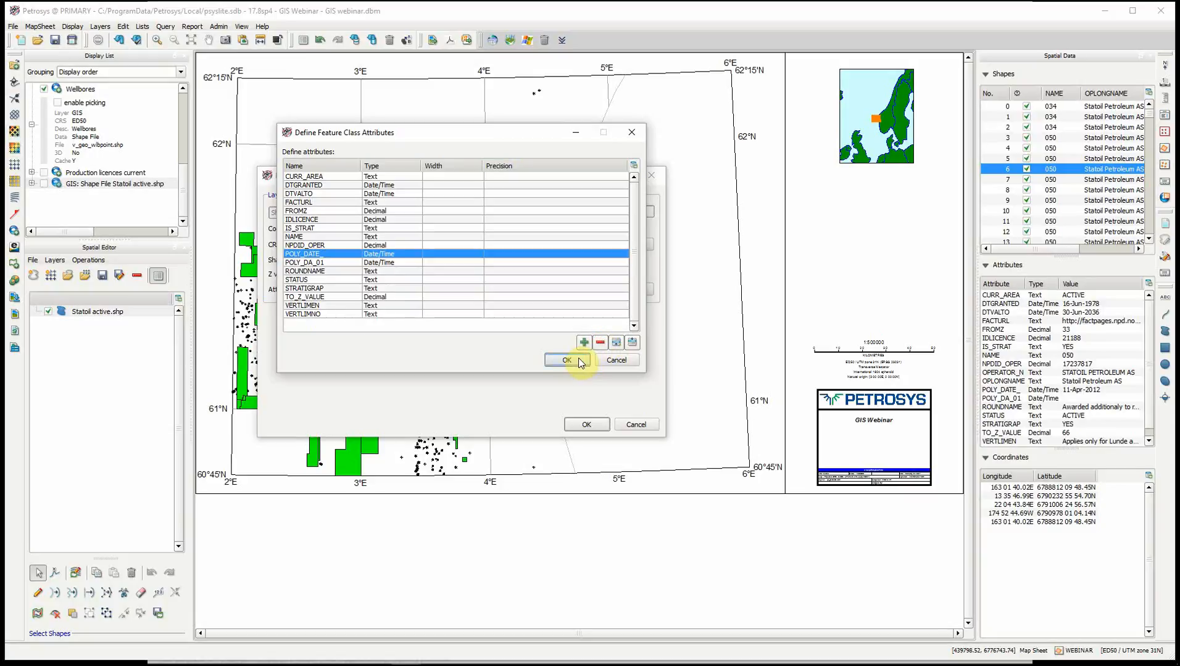
Add a new attribute named Source with type Text to the feature class
left_click(583, 343)
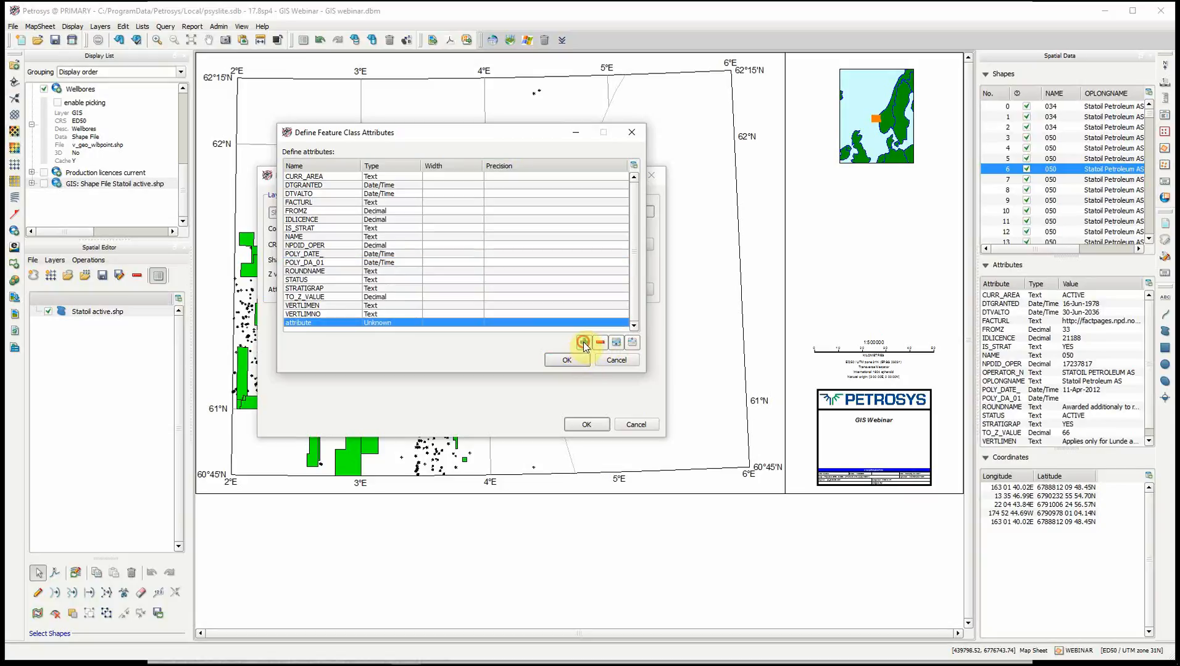
double_click(326, 323)
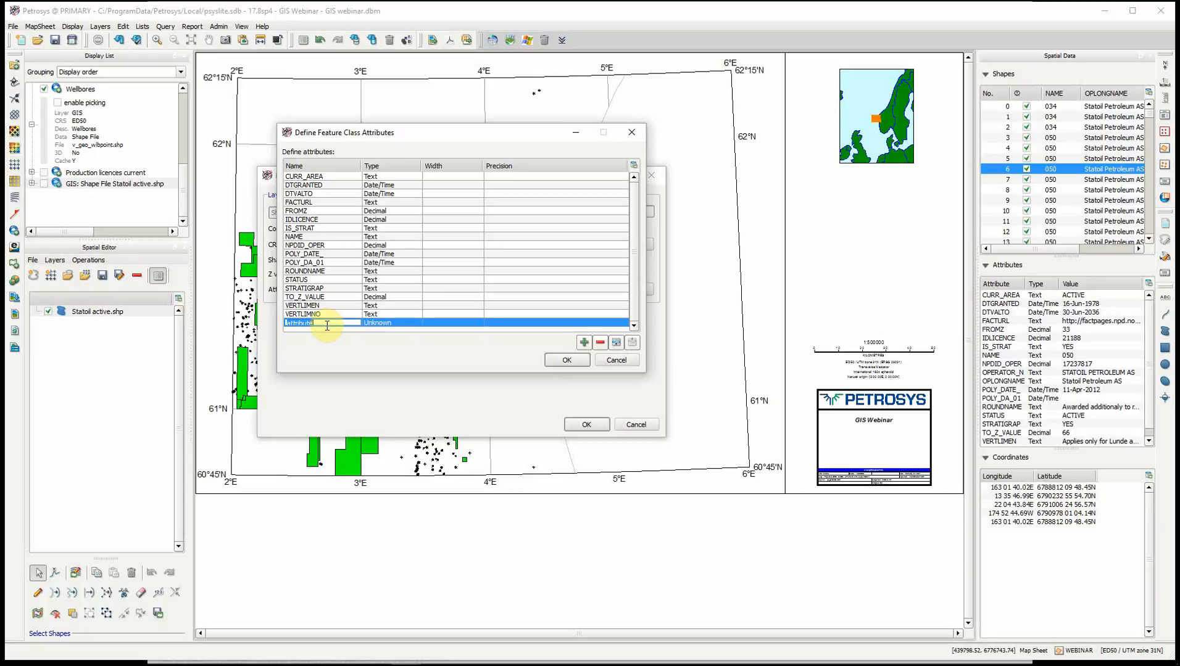
type("Sour")
left_click(380, 323)
left_click(390, 323)
left_click(376, 347)
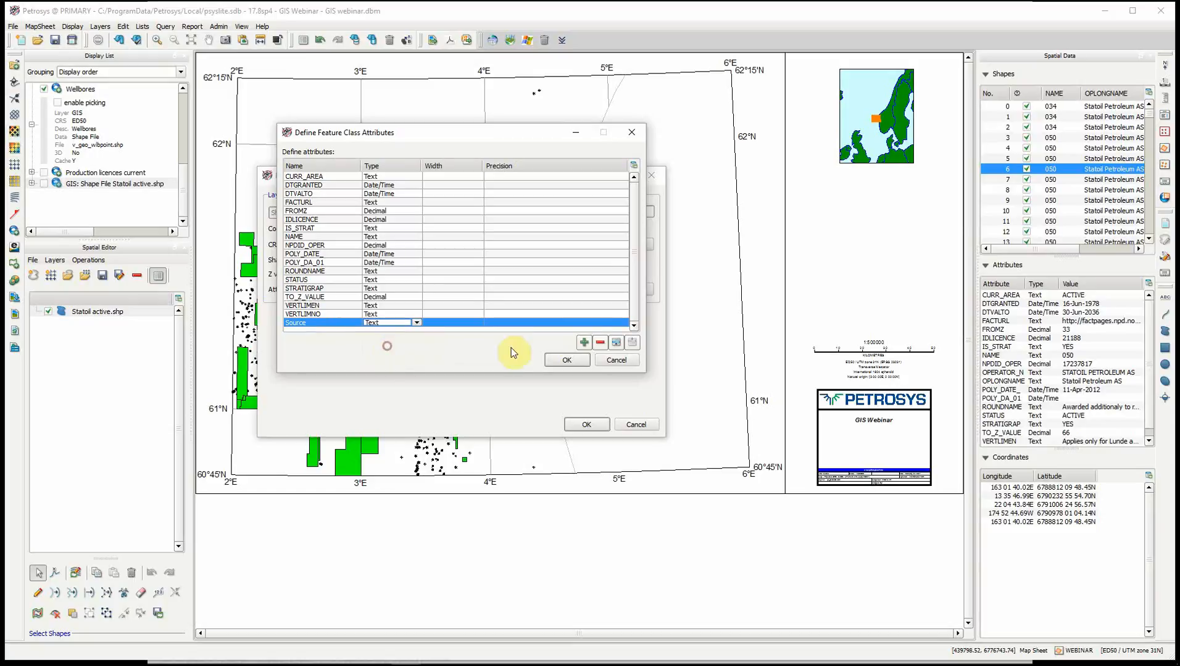
Add a new attribute named Created with type Date/Time to the feature class
left_click(583, 342)
left_click(331, 329)
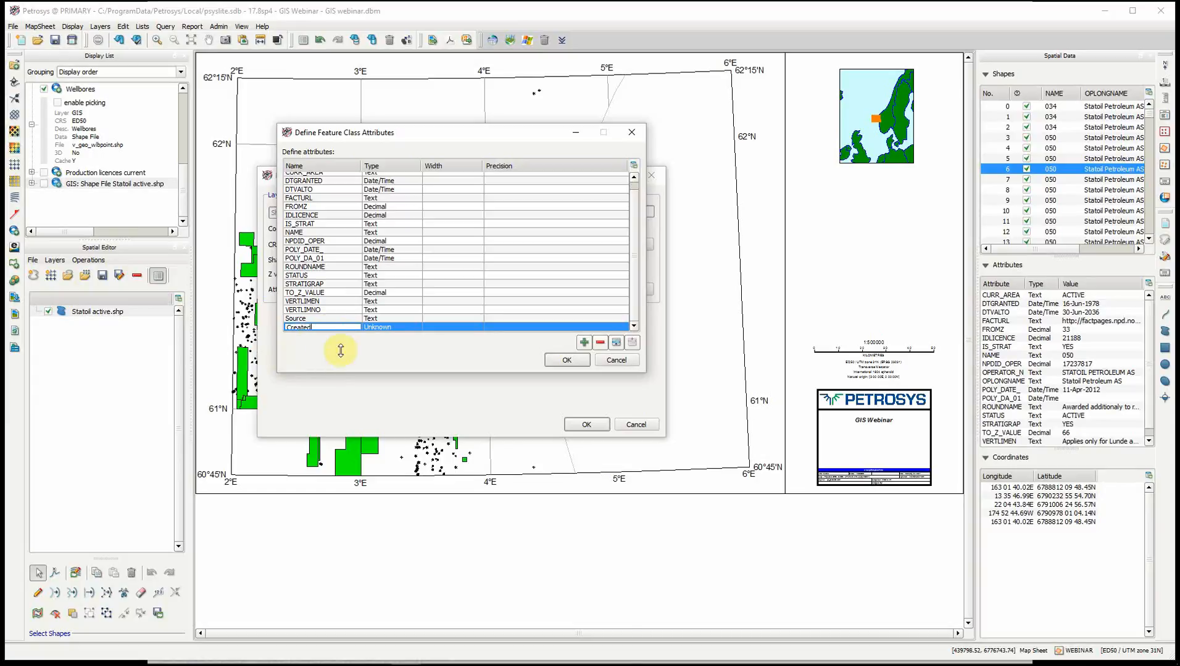
left_click(390, 328)
left_click(386, 360)
Add an attribute named Quad with type Integer and apply the changed layer definition
left_click(321, 329)
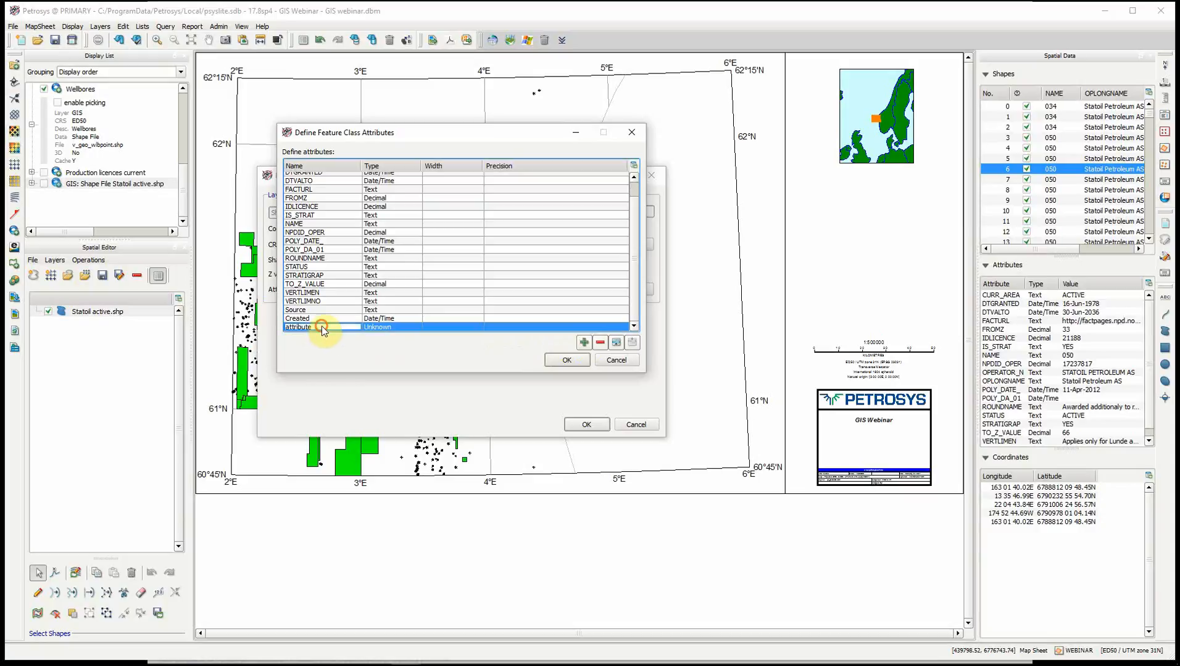
double_click(333, 328)
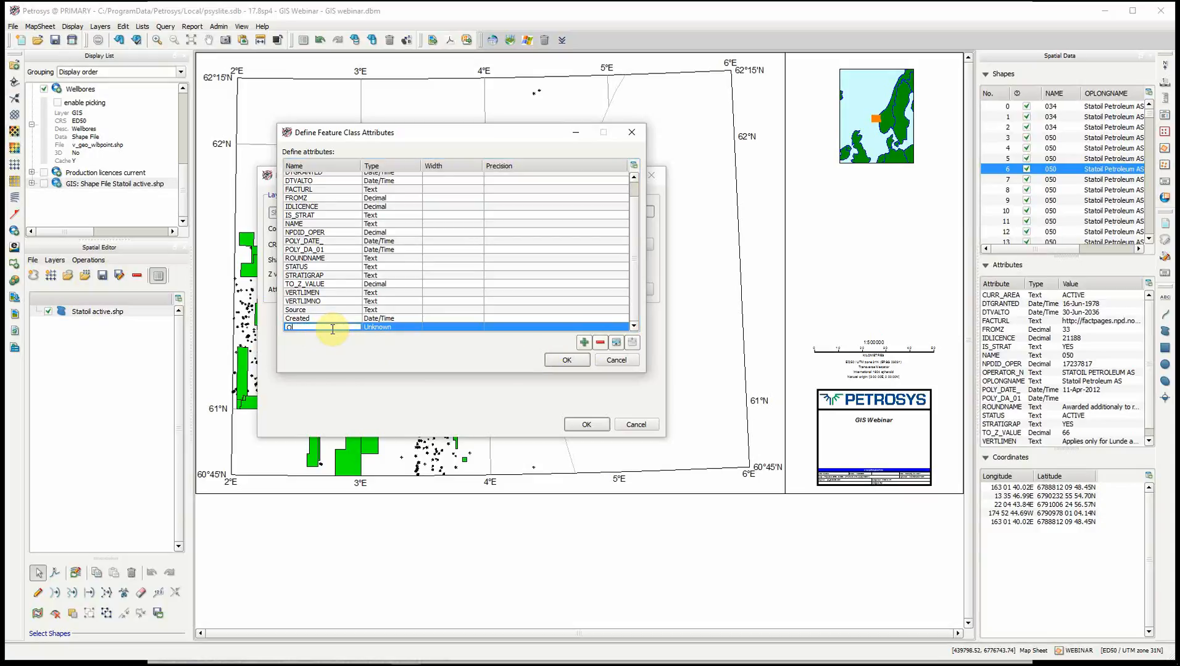
left_click(378, 327)
left_click(384, 327)
left_click(389, 344)
left_click(566, 360)
left_click(584, 423)
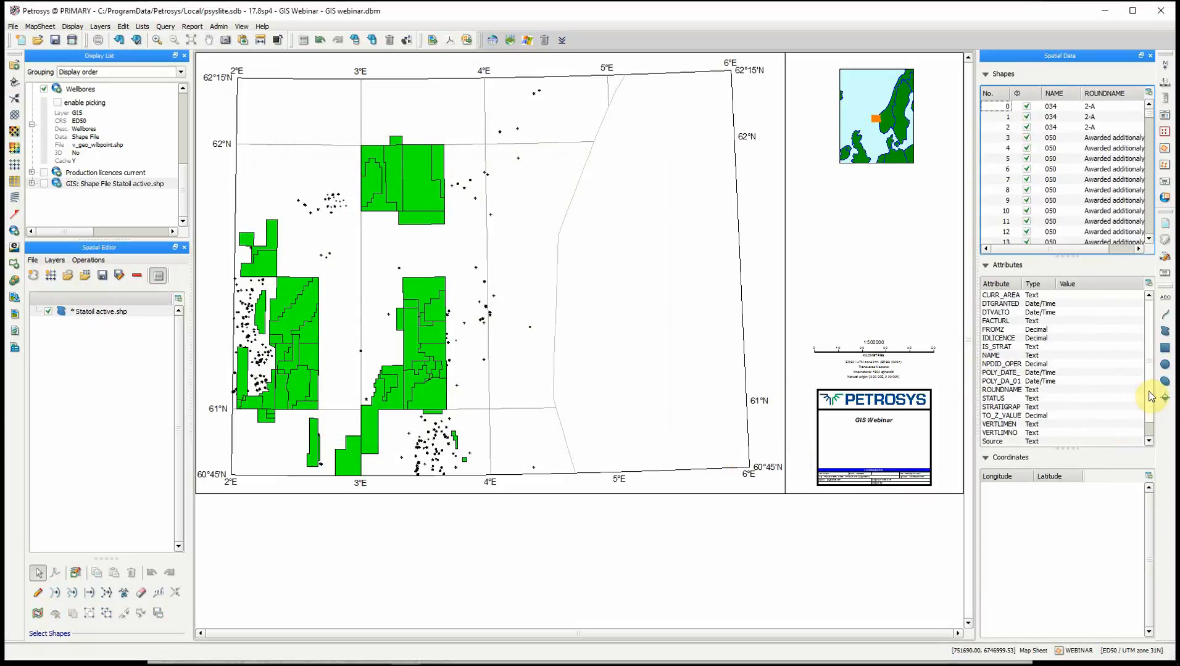
Select all shapes of the layer and enter the source person's first name as their Source value
scroll(1150, 419, "down", 1)
left_click(1075, 425)
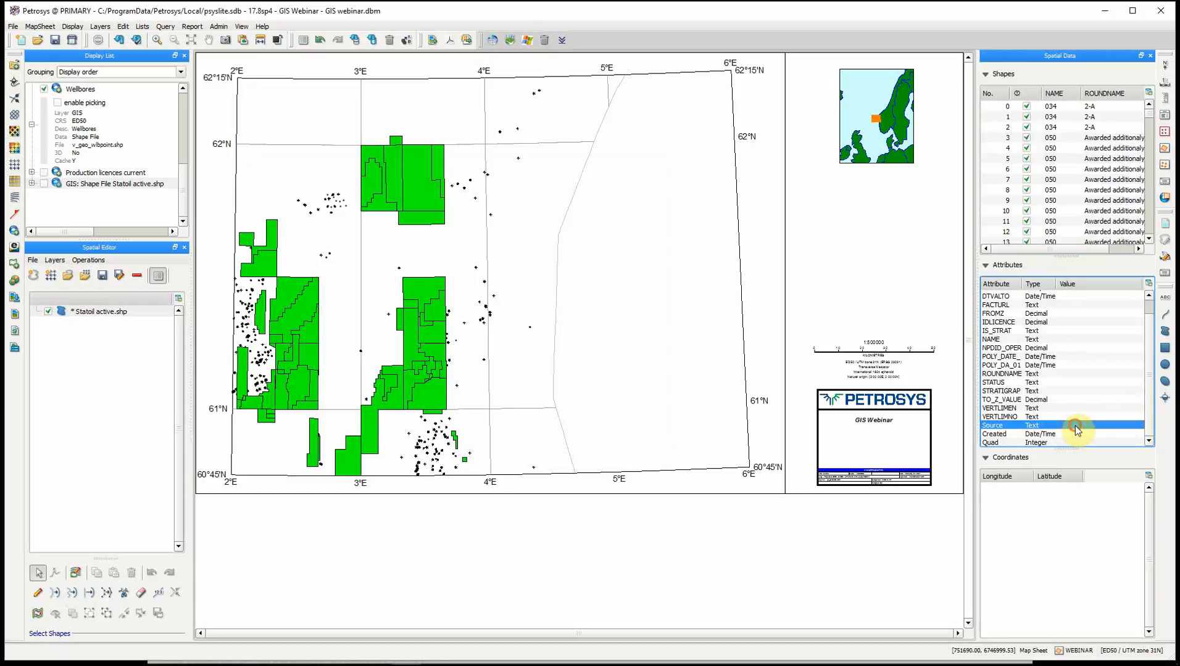
left_click(1071, 435)
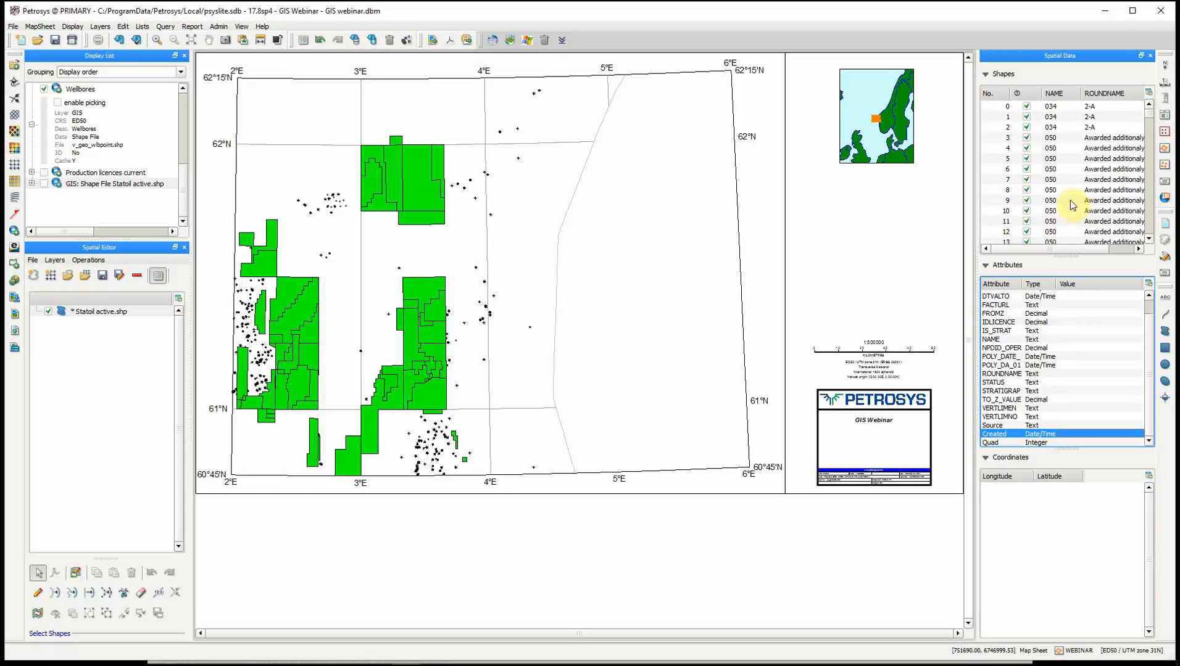
right_click(1086, 163)
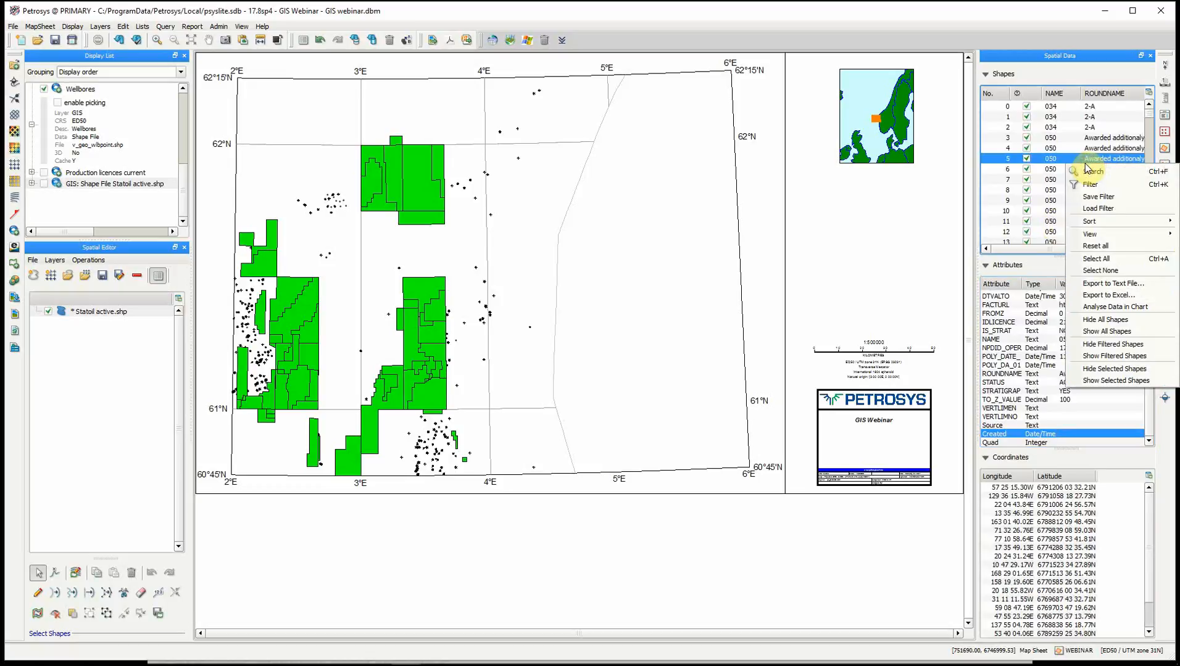
left_click(1106, 261)
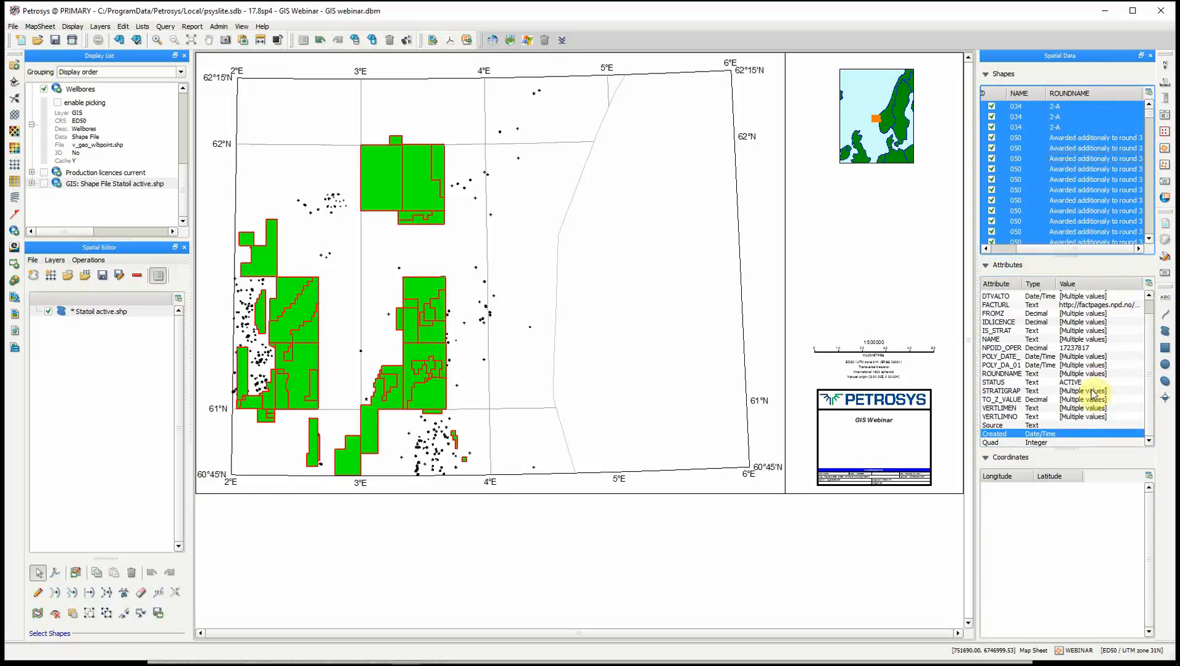
double_click(1076, 426)
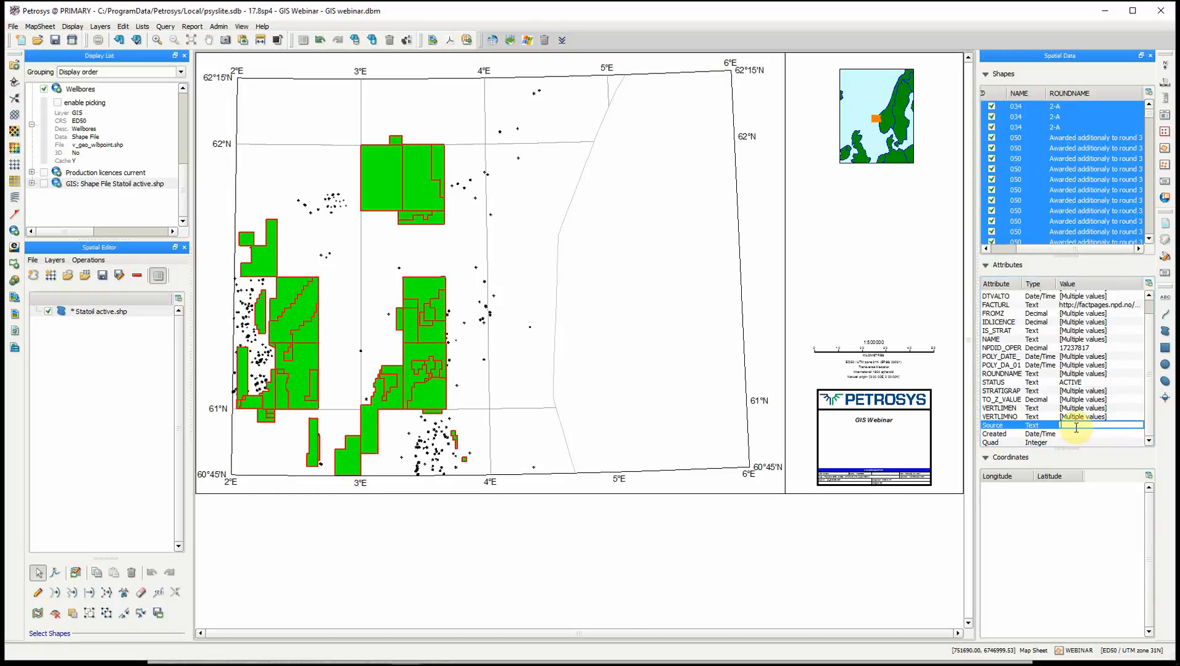
type("Ewan")
key("Return")
Set the Created date of all selected shapes to 23-Feb-2017 and check the attributes of several individual licence polygons
double_click(1084, 435)
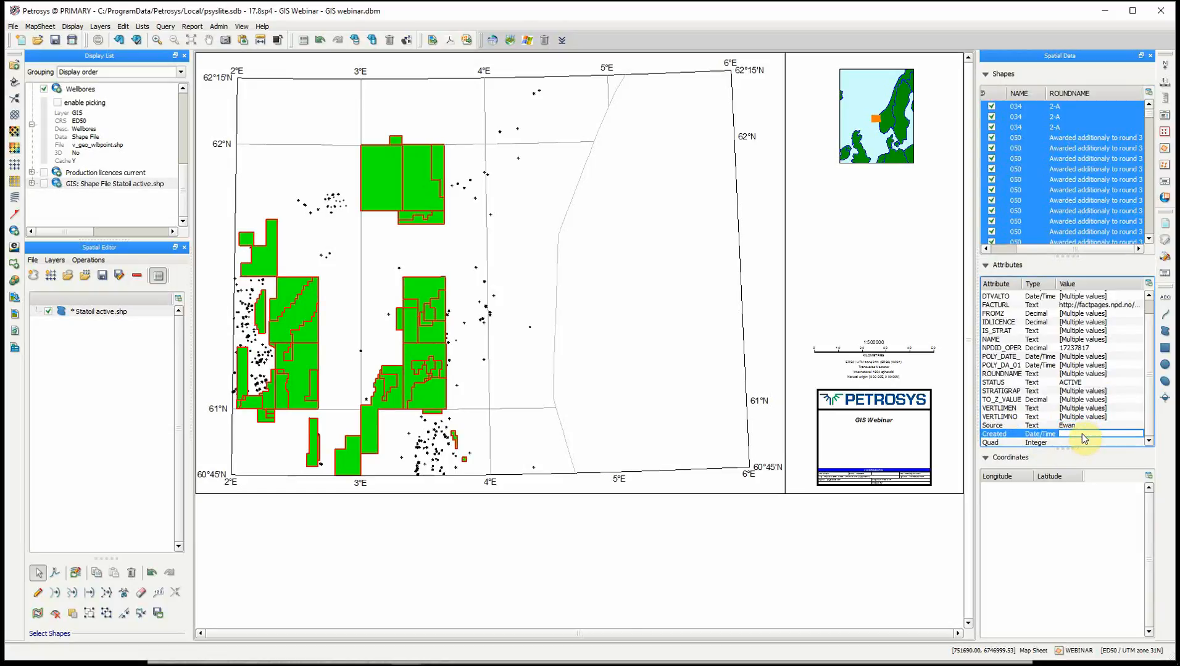
left_click(1140, 434)
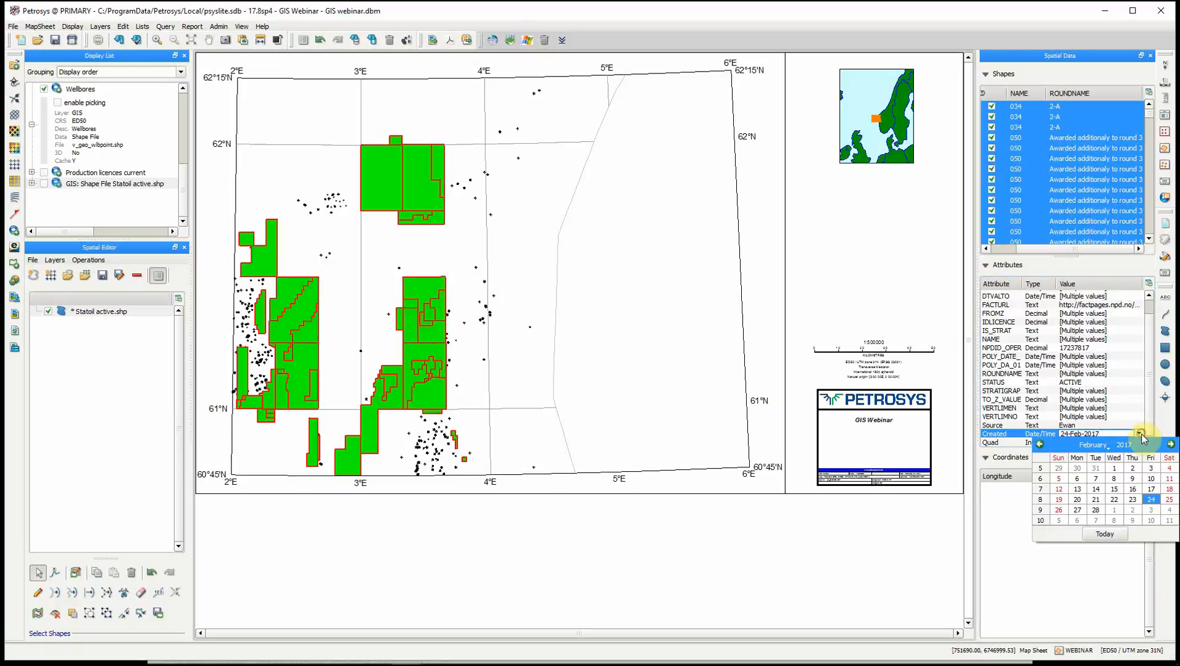
left_click(1135, 501)
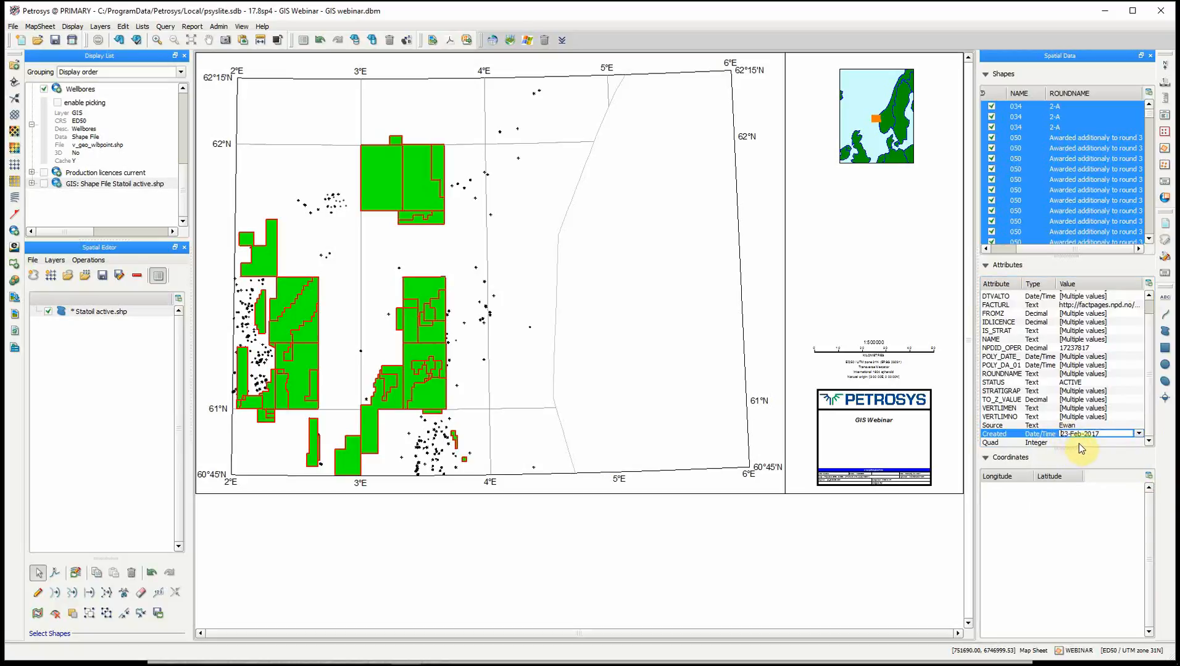
left_click(548, 258)
left_click(433, 192)
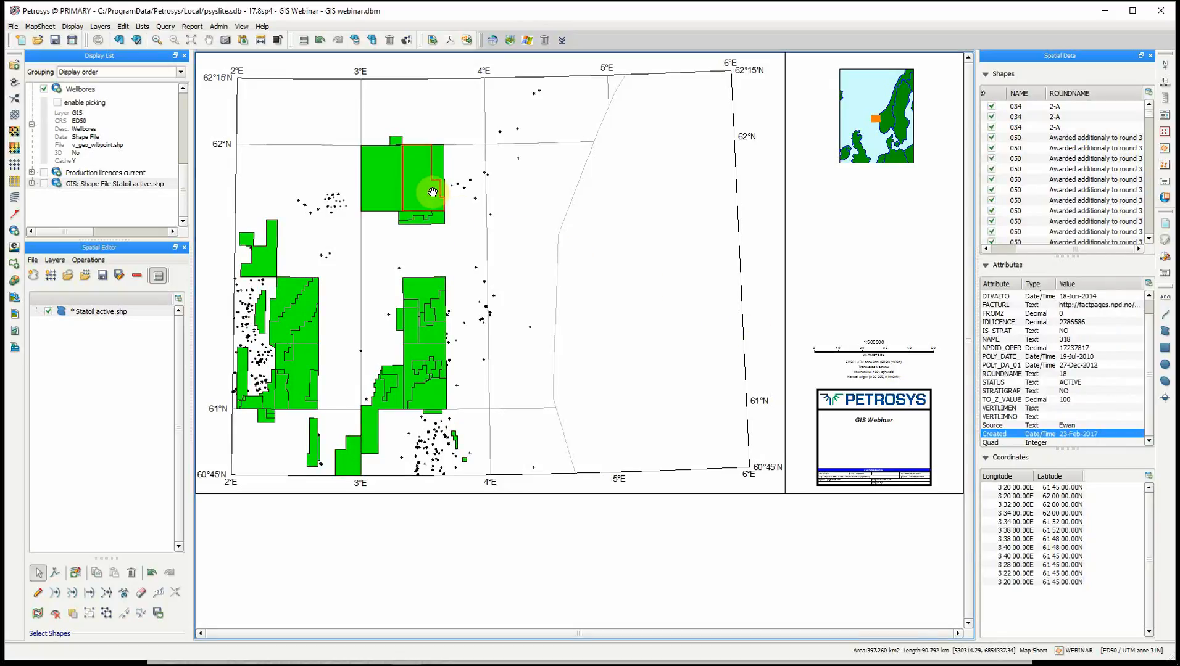
left_click(420, 293)
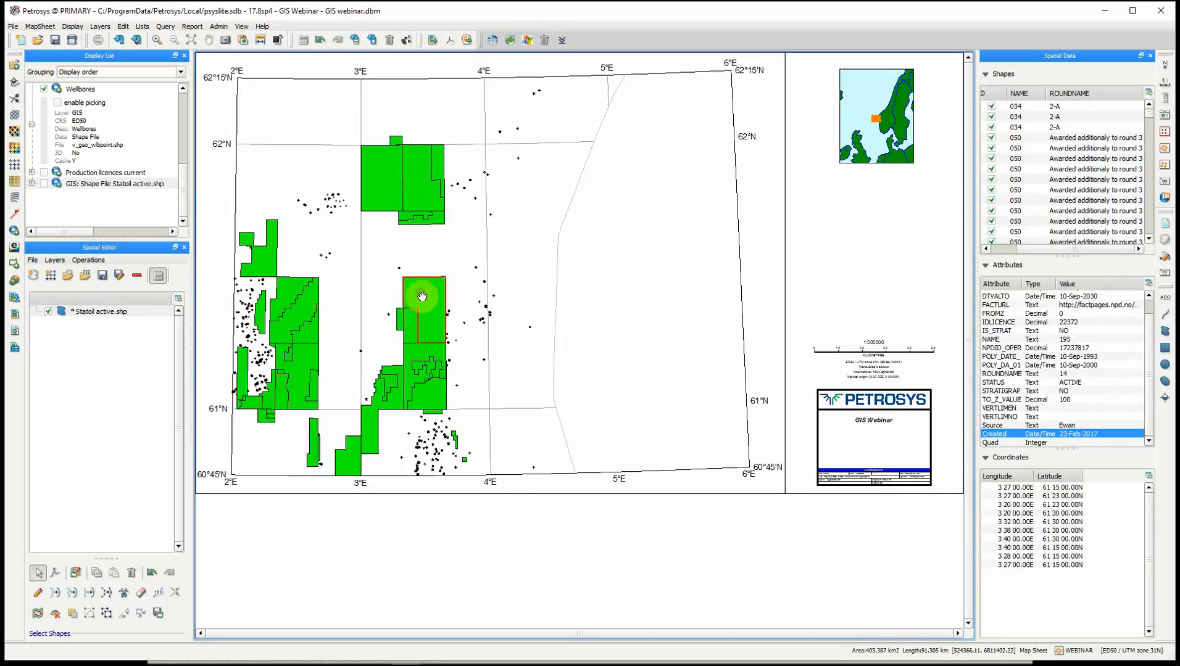
left_click(377, 420)
left_click(301, 336)
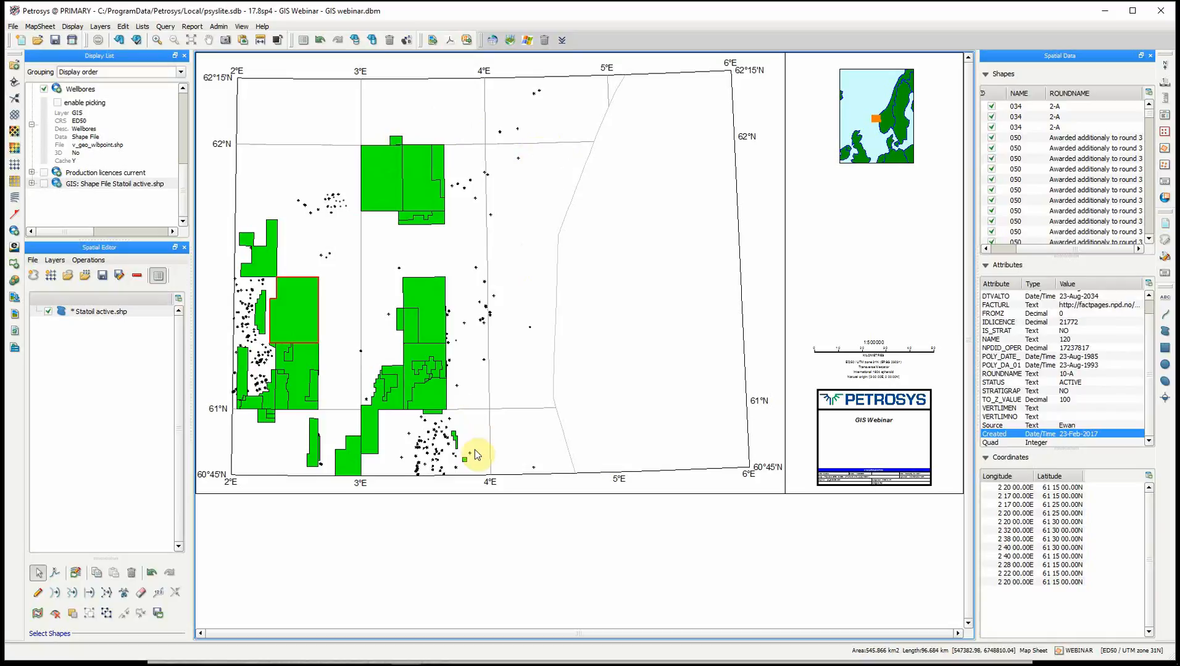
left_click(604, 375)
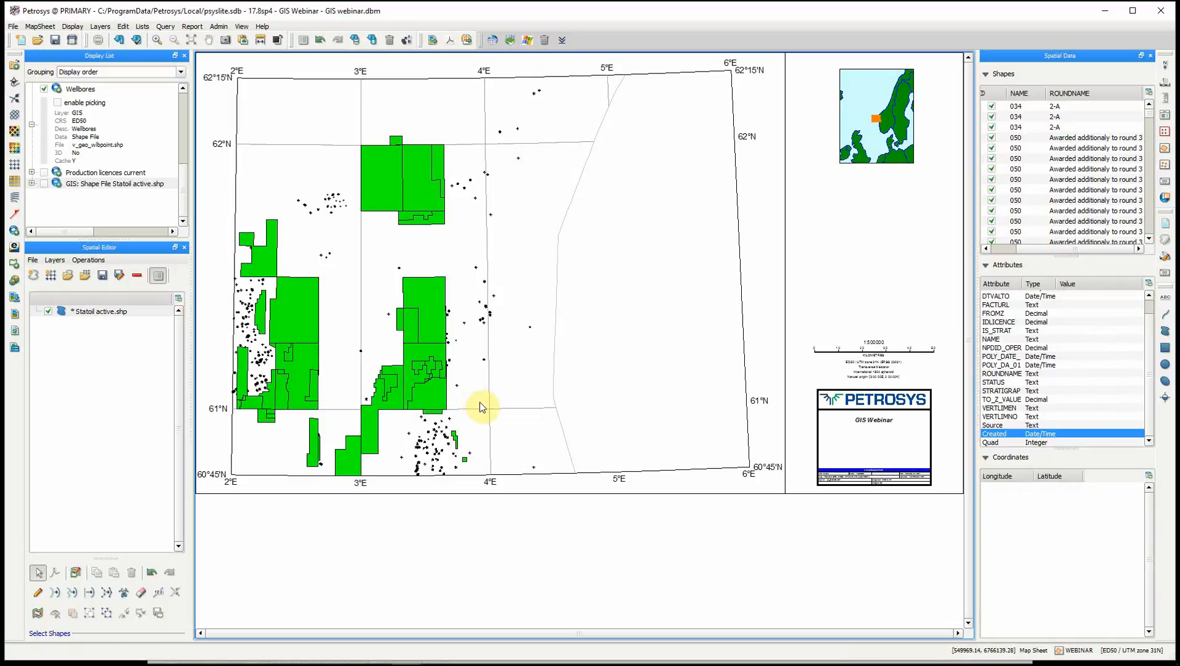
Select the licence polygons between 3°E and 4°E north of 61°N, set their Quad value to 35, and check individual polygons
left_click_drag(483, 403, 367, 152)
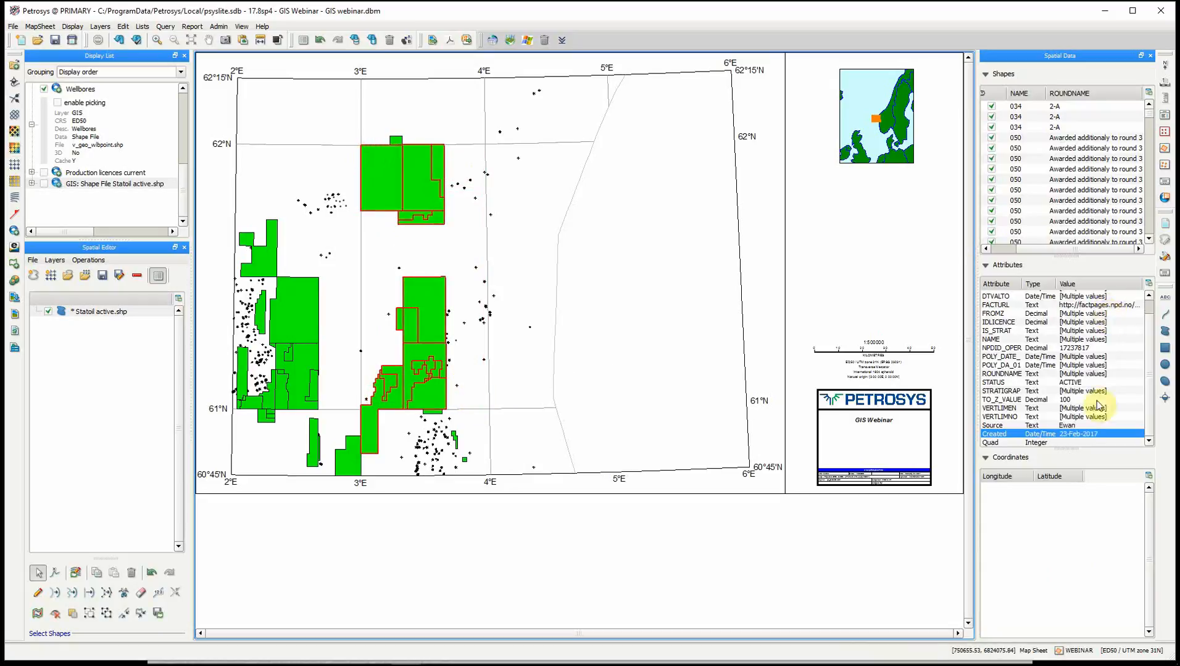
double_click(1074, 442)
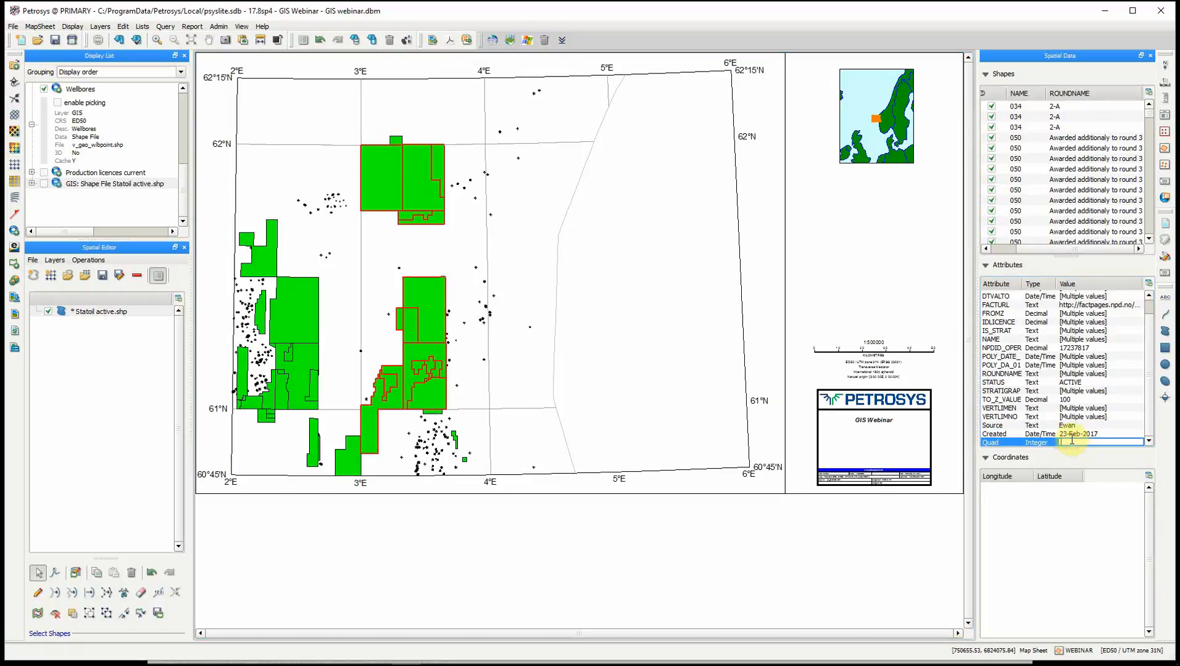
key("Return")
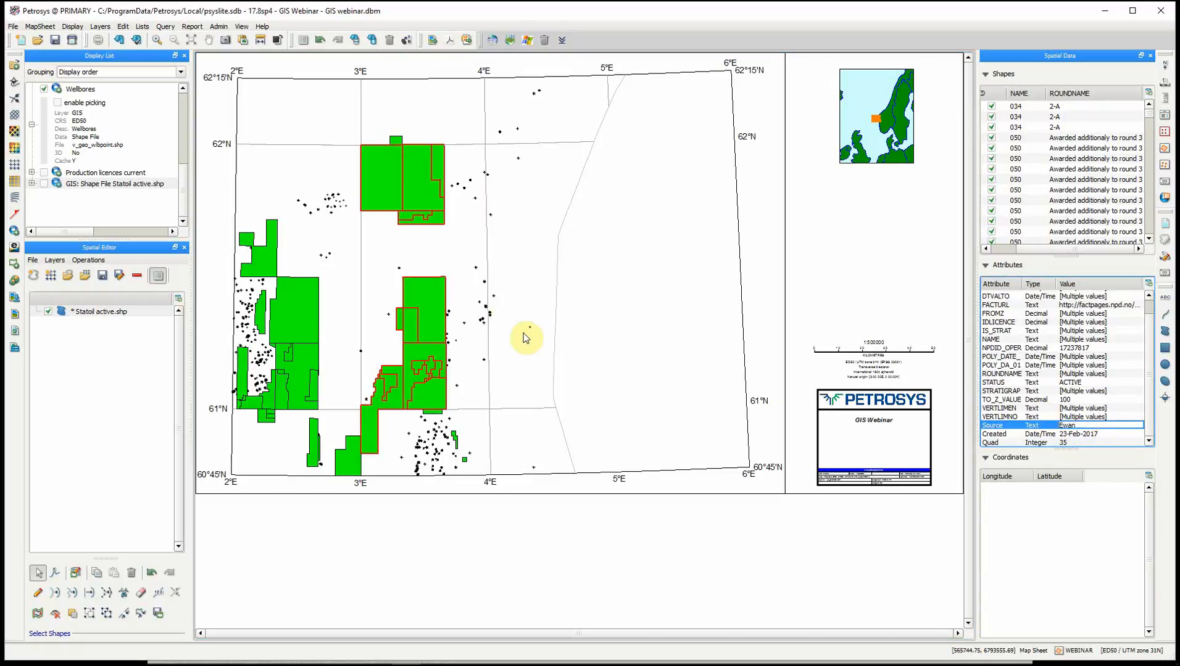
left_click(531, 282)
left_click(382, 179)
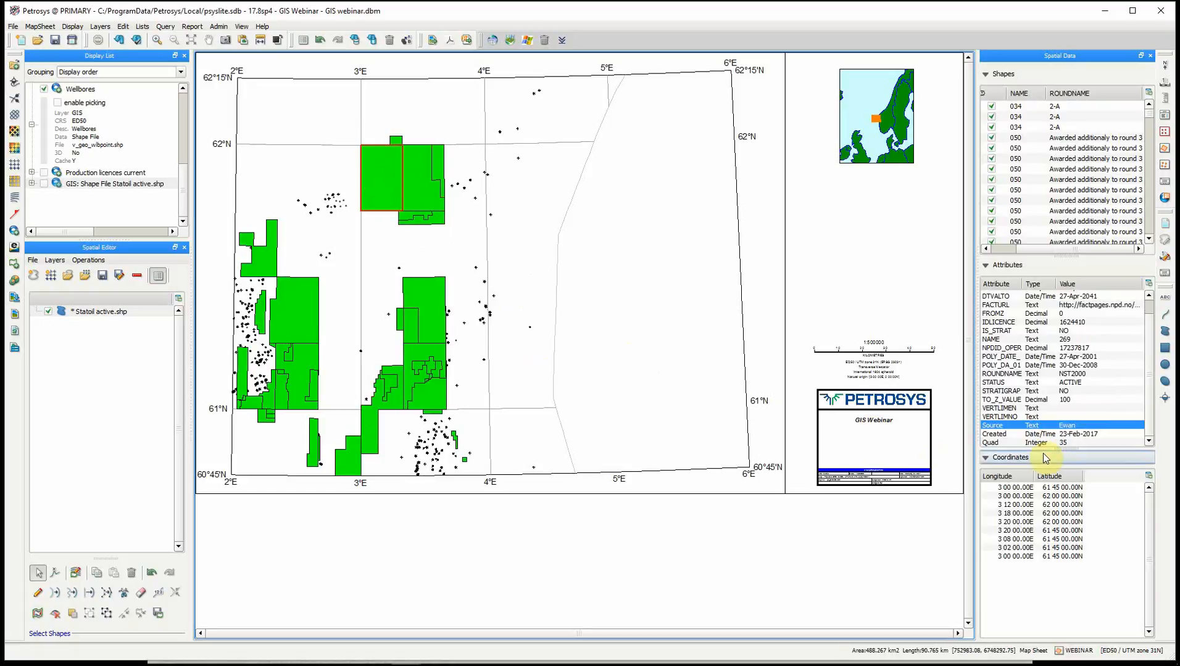
left_click(300, 312)
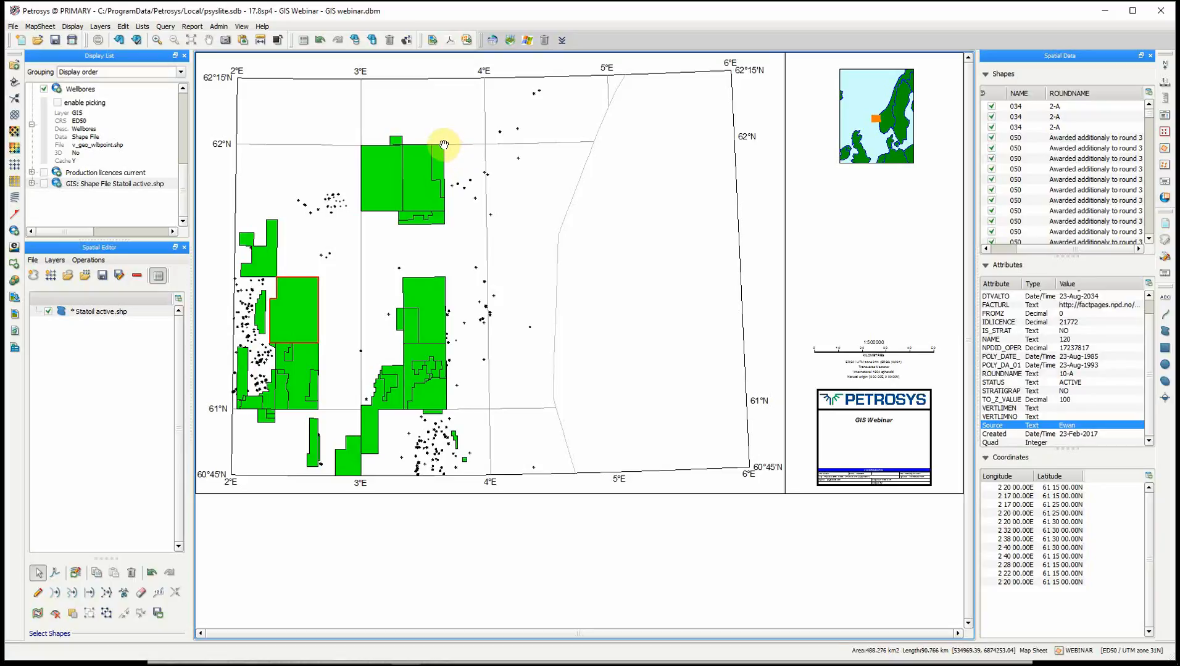
Load the Quadrants layer into the Spatial Editor and place v_geo_quadrant.shp below Statoil active.shp in the layer order
scroll(475, 199, "up", 3)
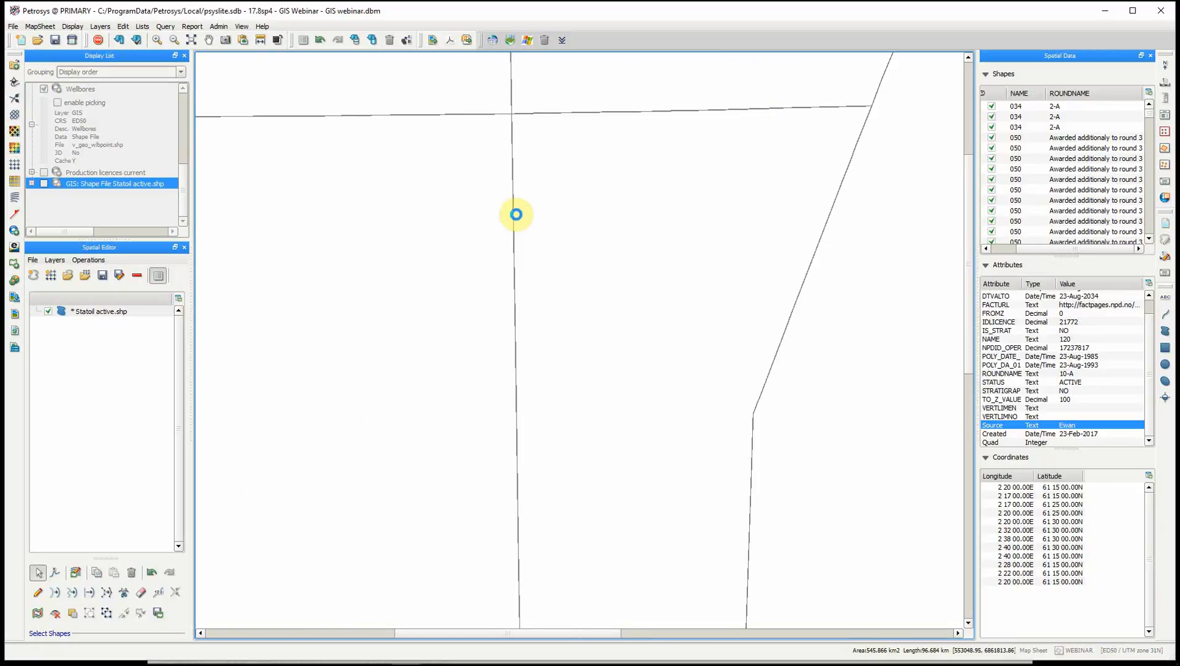
left_click_drag(497, 199, 604, 332)
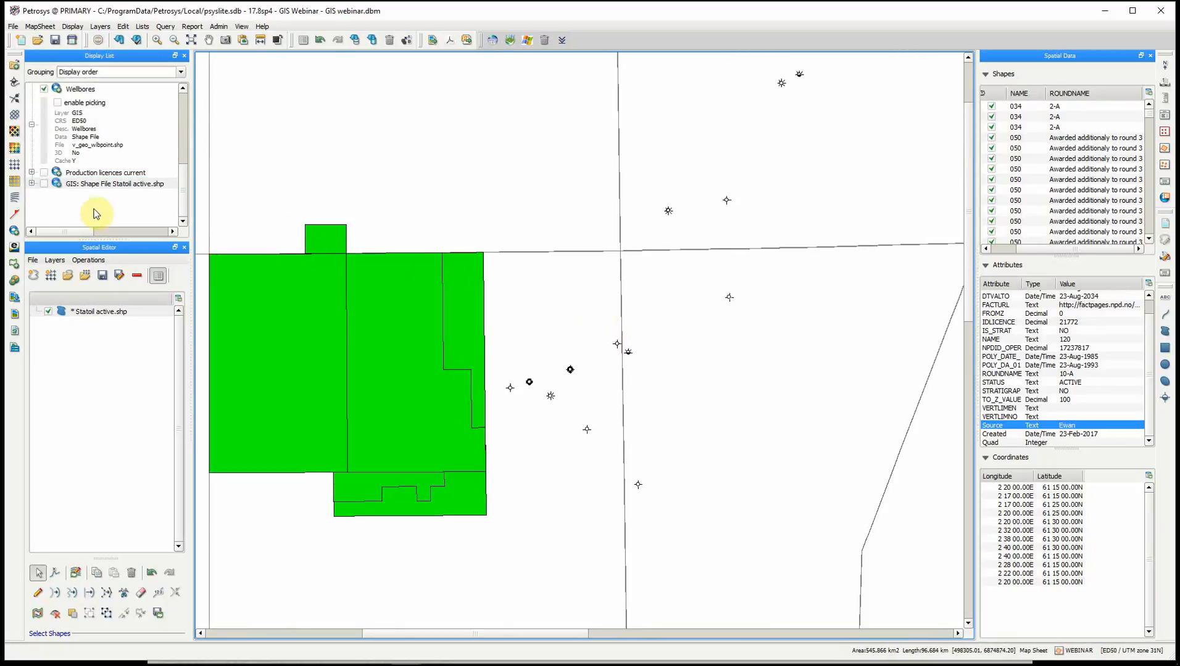
scroll(177, 161, "up", 2)
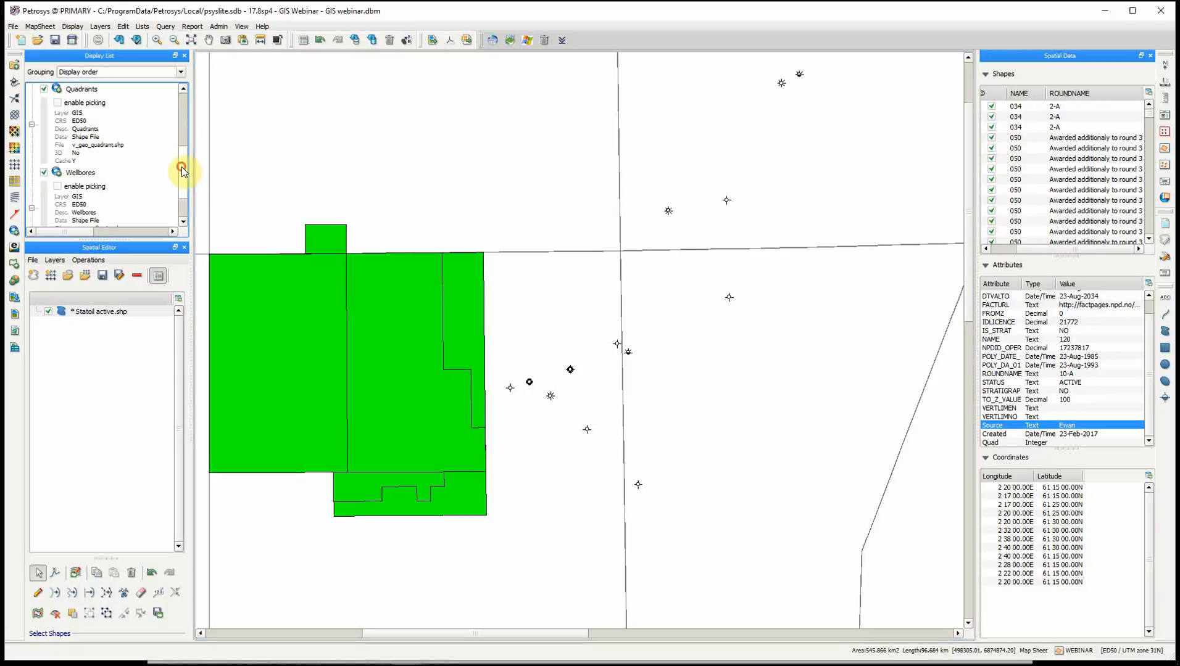
left_click_drag(85, 91, 98, 362)
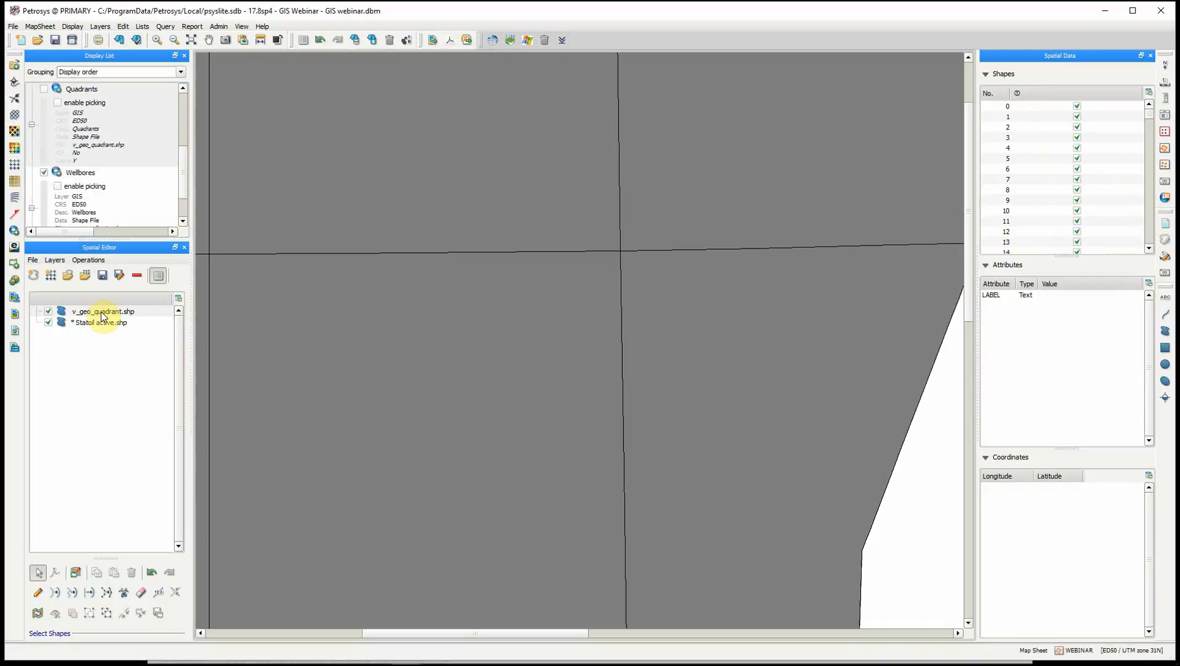
left_click(102, 313)
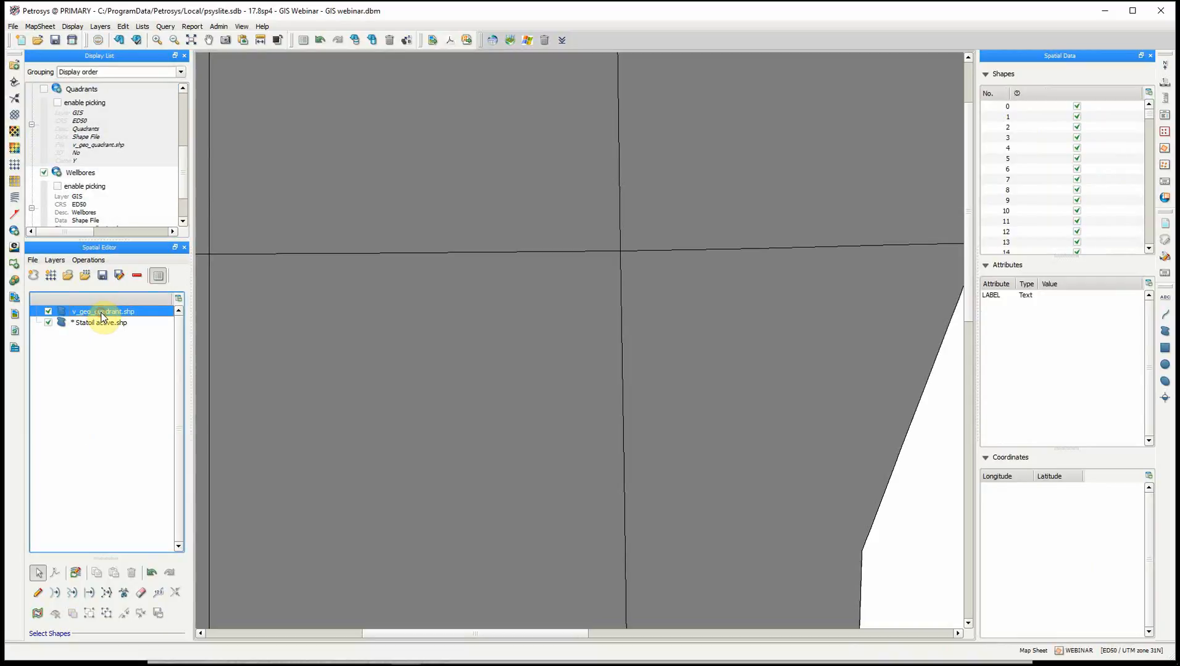
mouse_move(102, 315)
left_mouse_down()
mouse_move(119, 339)
mouse_move(118, 323)
left_mouse_up()
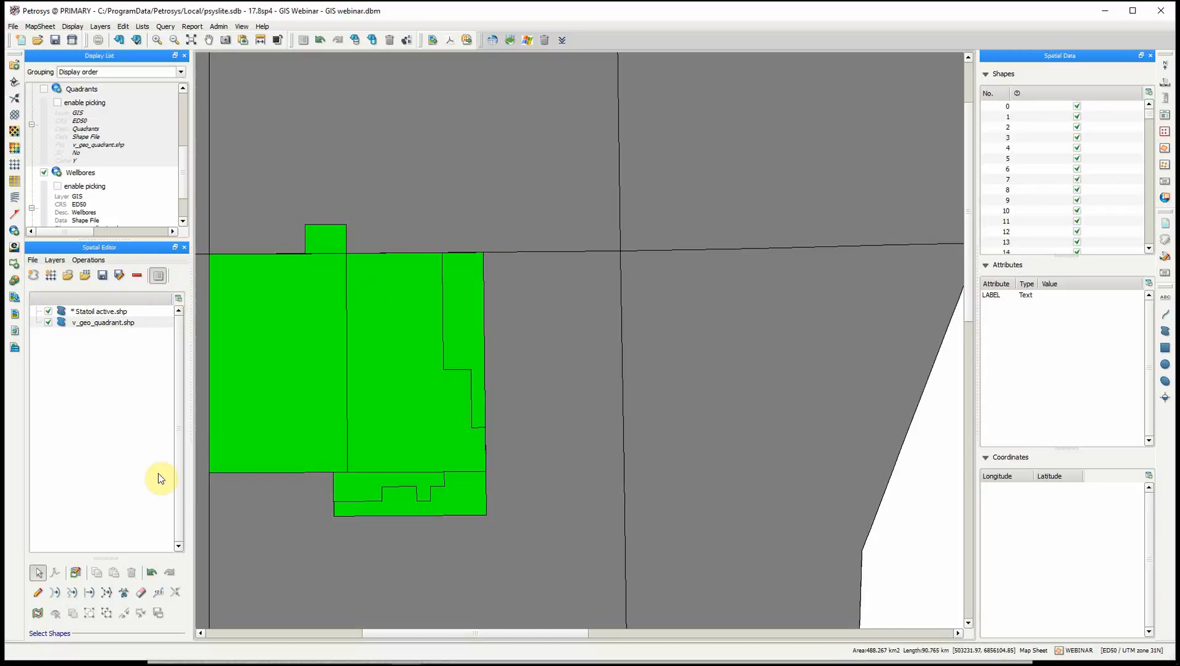
Activate interactive shape digitizing in the Spatial Editor with snapping set to Vertex
left_click(37, 594)
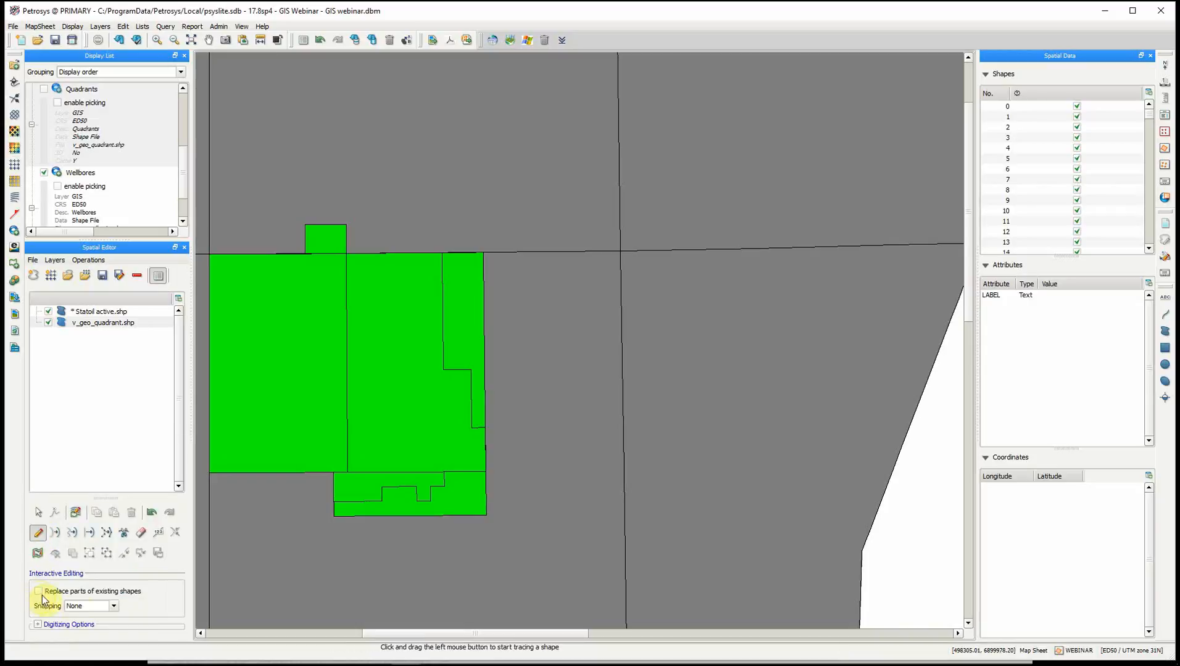
left_click(98, 607)
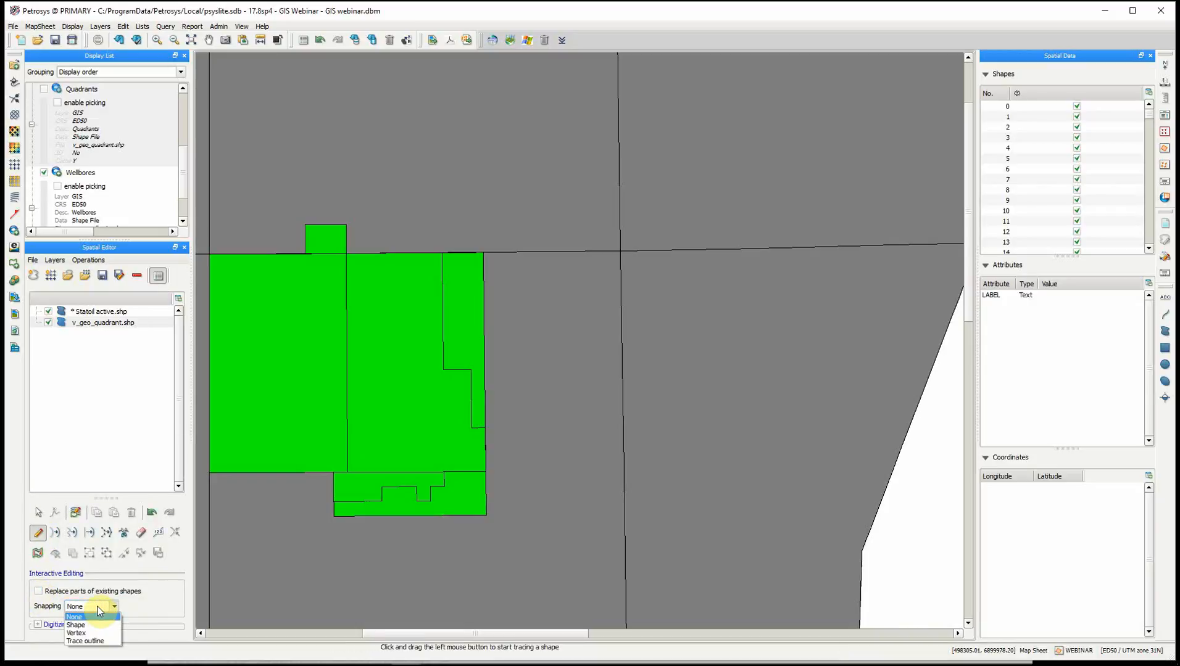
left_click(79, 634)
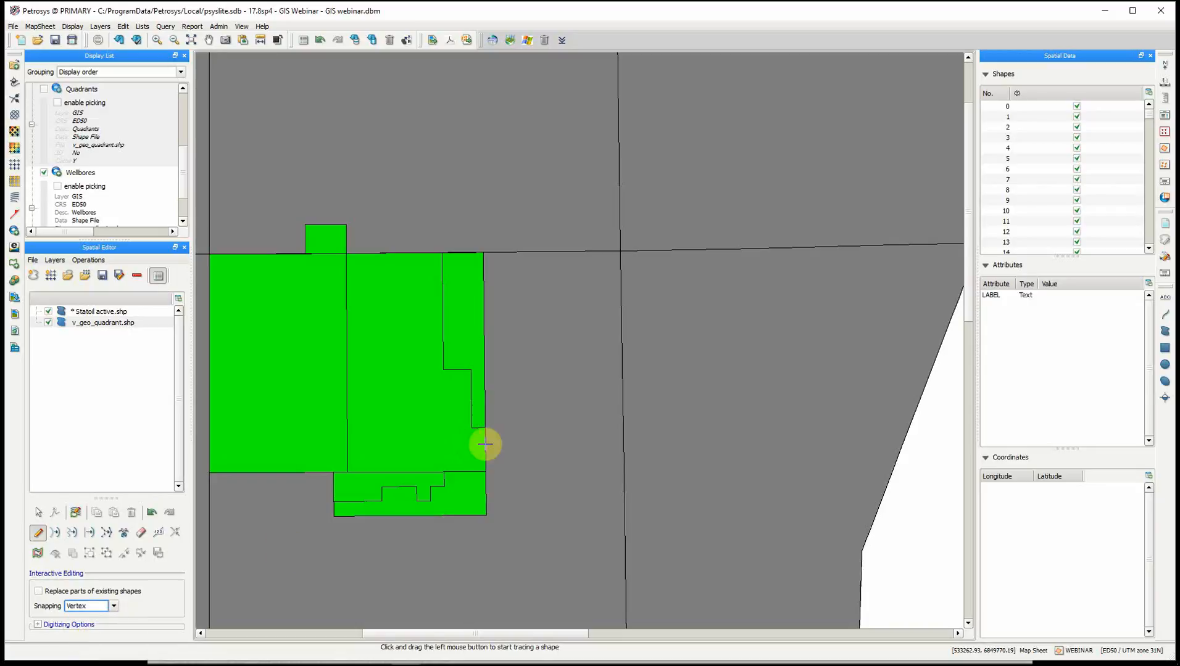
mouse_move(485, 435)
left_mouse_down()
mouse_move(508, 337)
mouse_move(485, 259)
left_mouse_up()
left_click(483, 253)
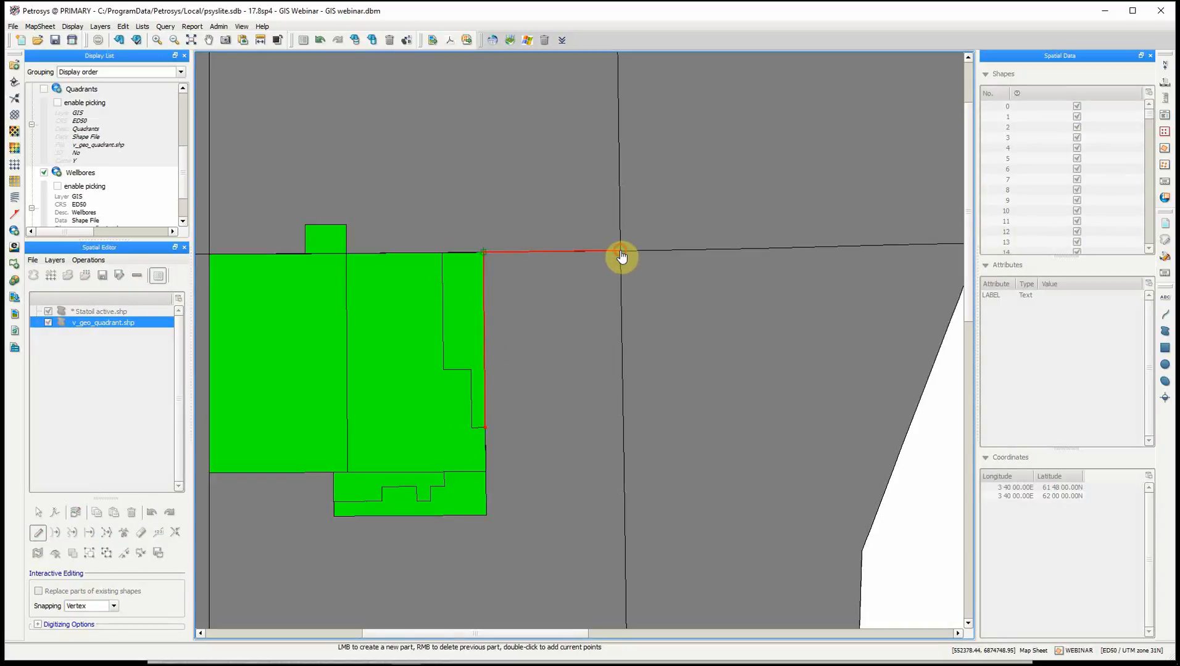
left_click(621, 255)
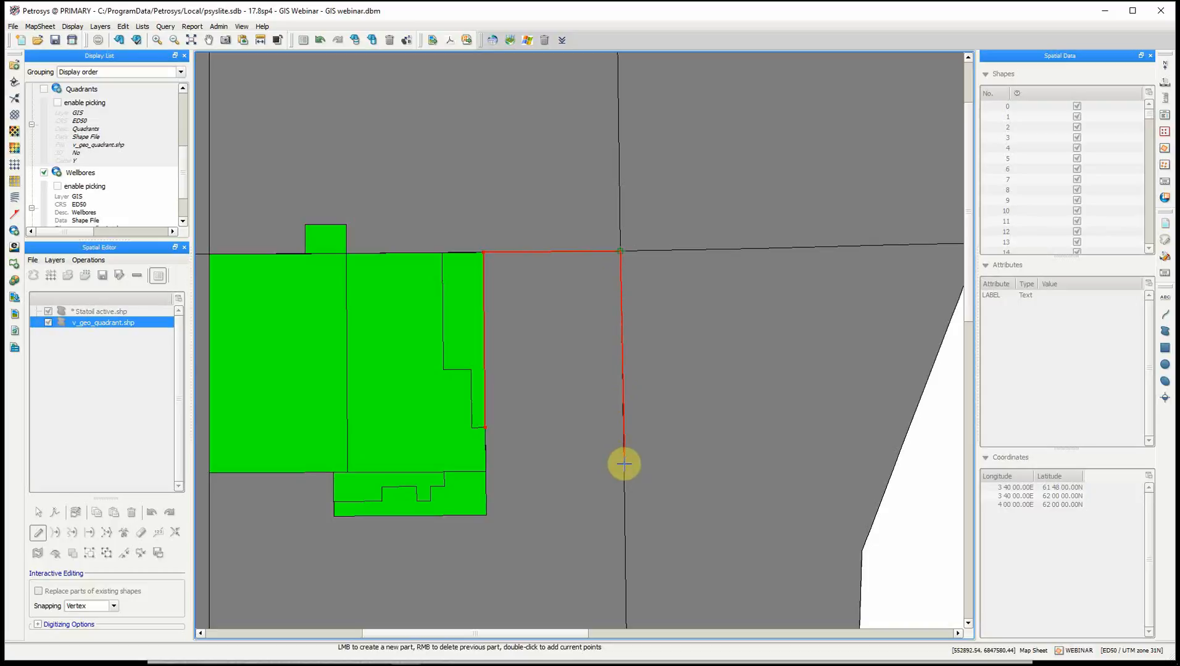
left_click(623, 464)
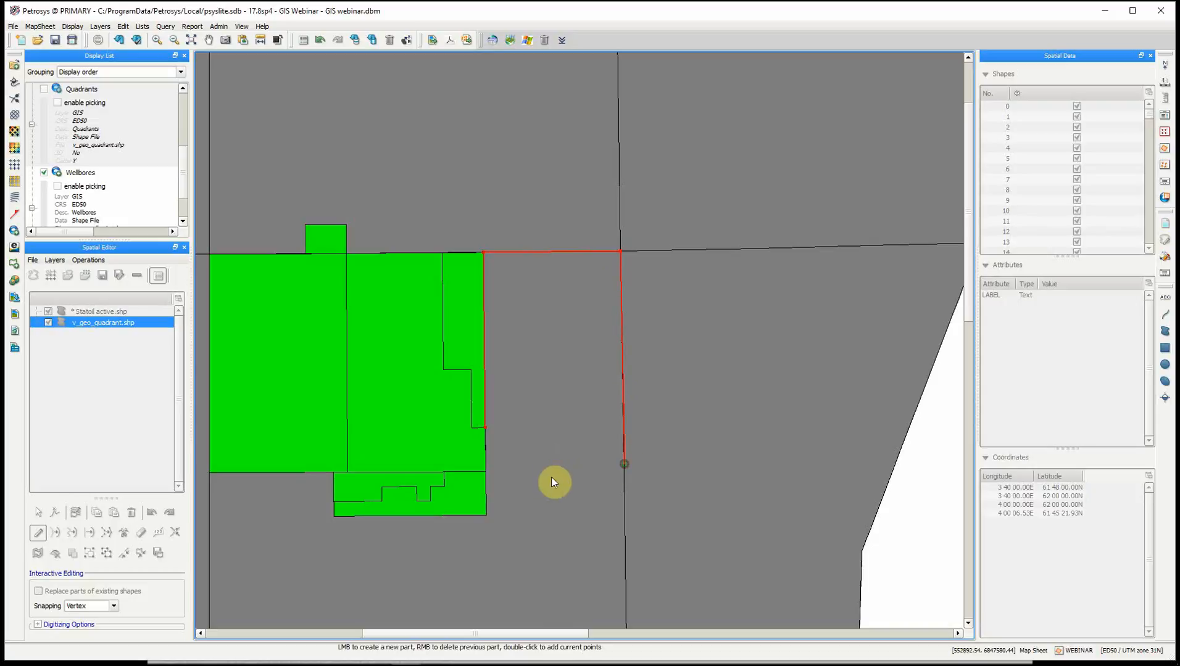
left_click(486, 473)
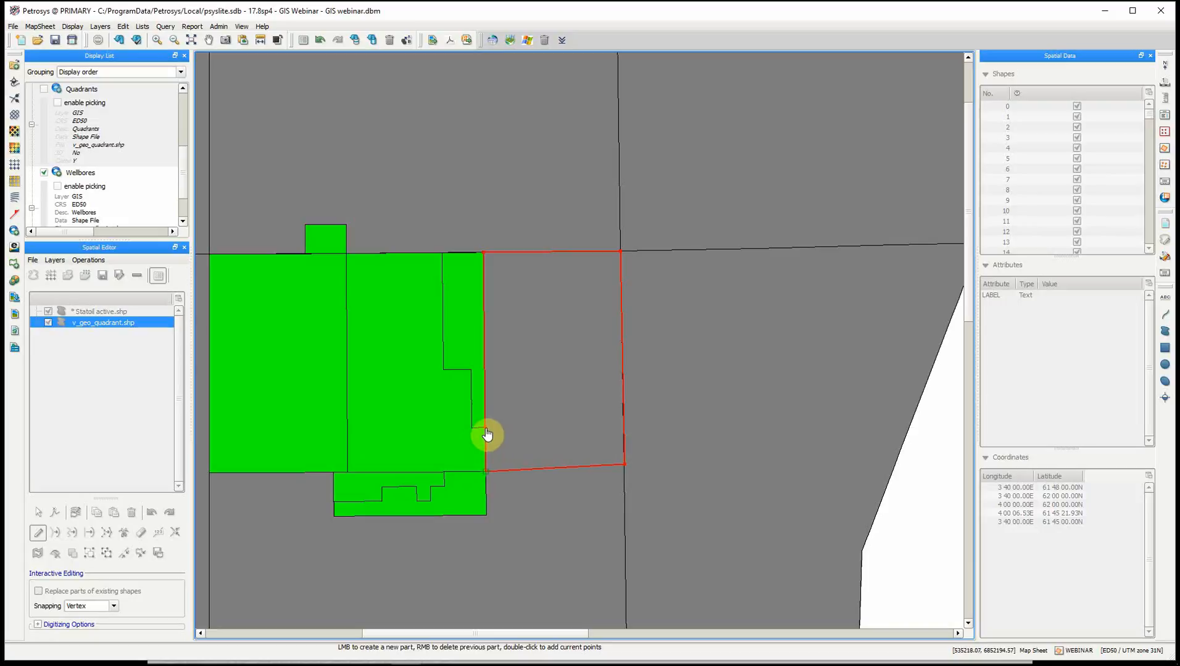
double_click(487, 435)
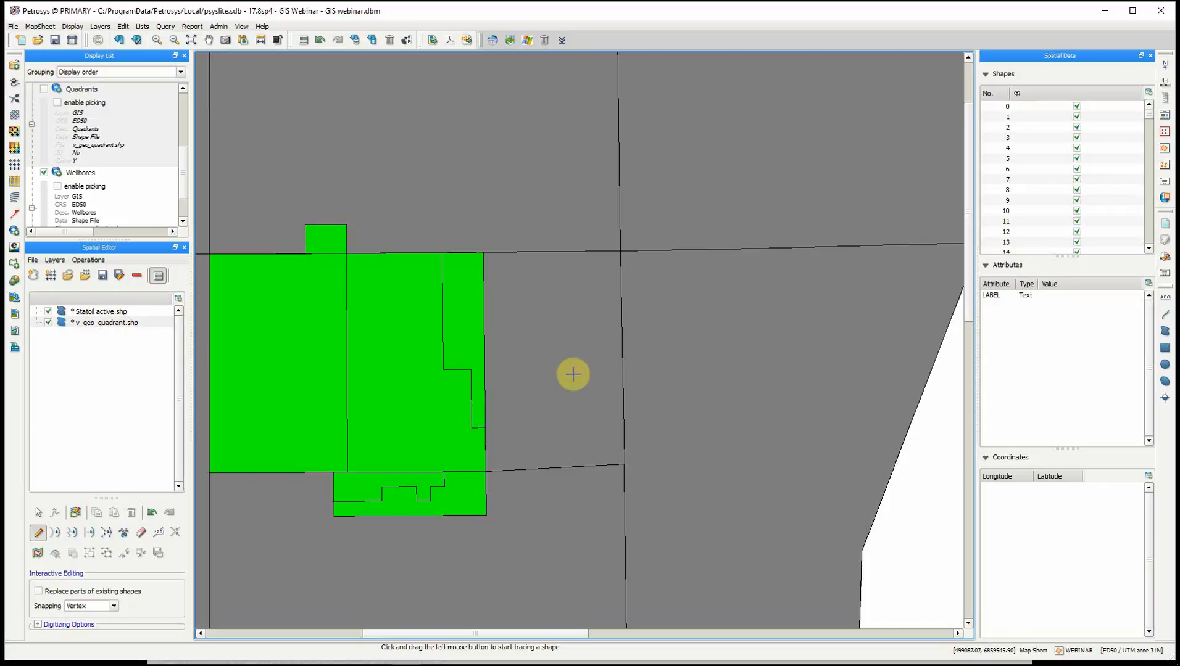
right_click(627, 364)
left_click(568, 468)
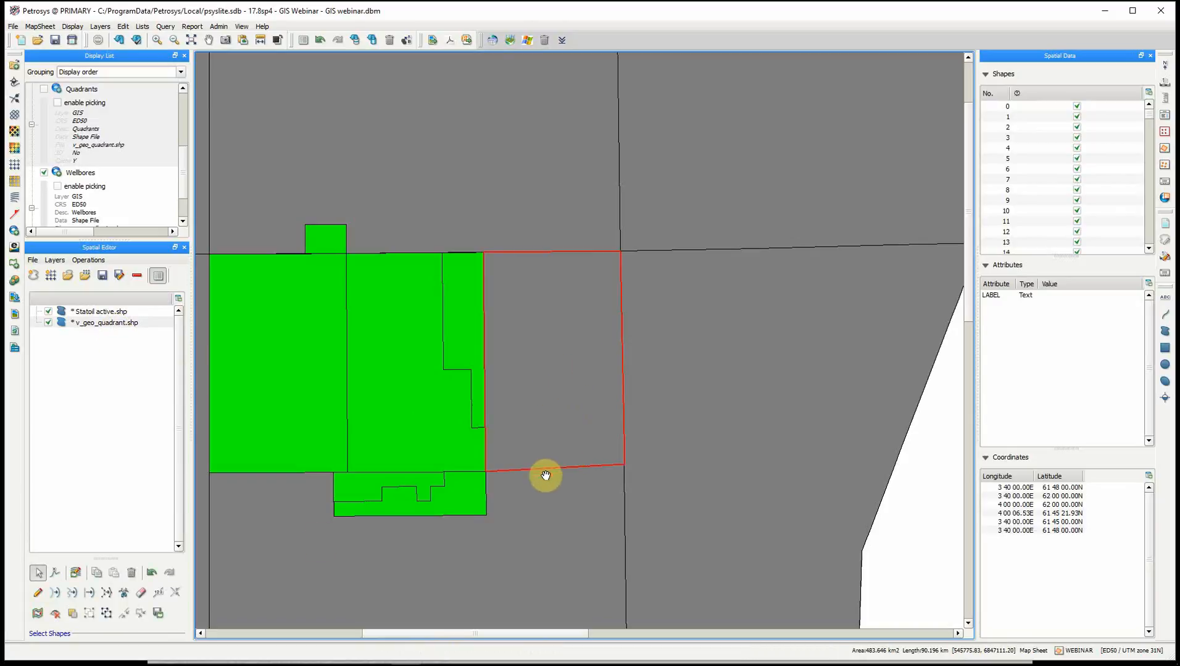
left_click(132, 573)
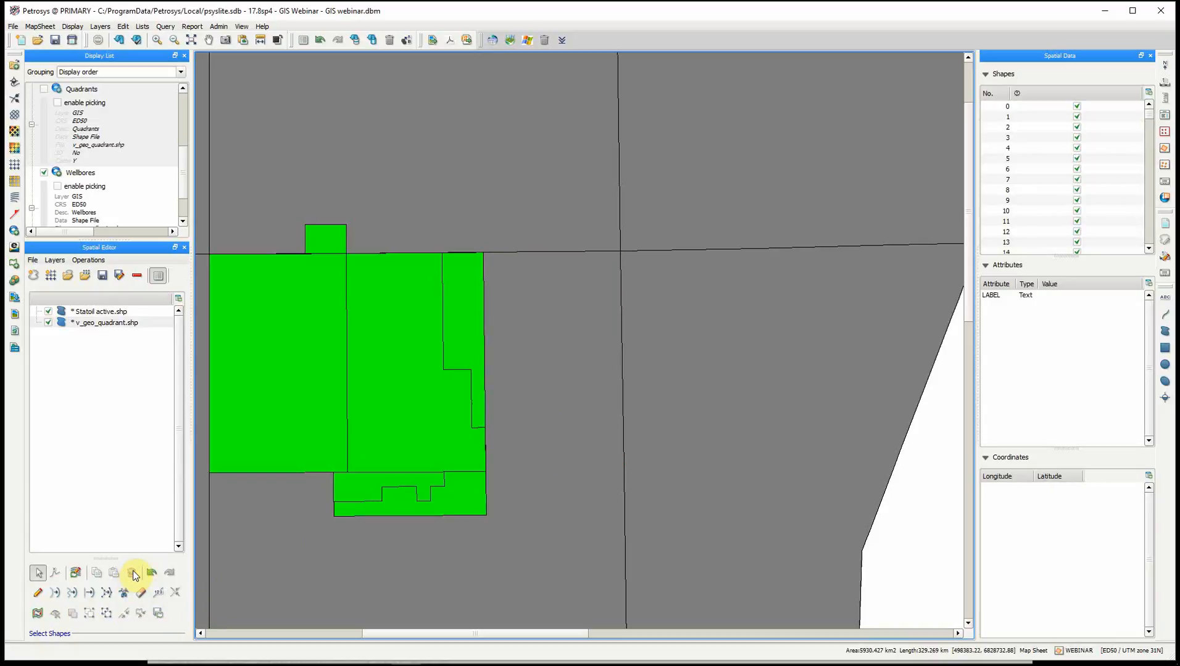
Digitize a closed polygon in Statoil active.shp, adjoining the licences' eastern edge, from 3°40'E to about 4°E and about 61°45'N to 62°N
left_click(104, 313)
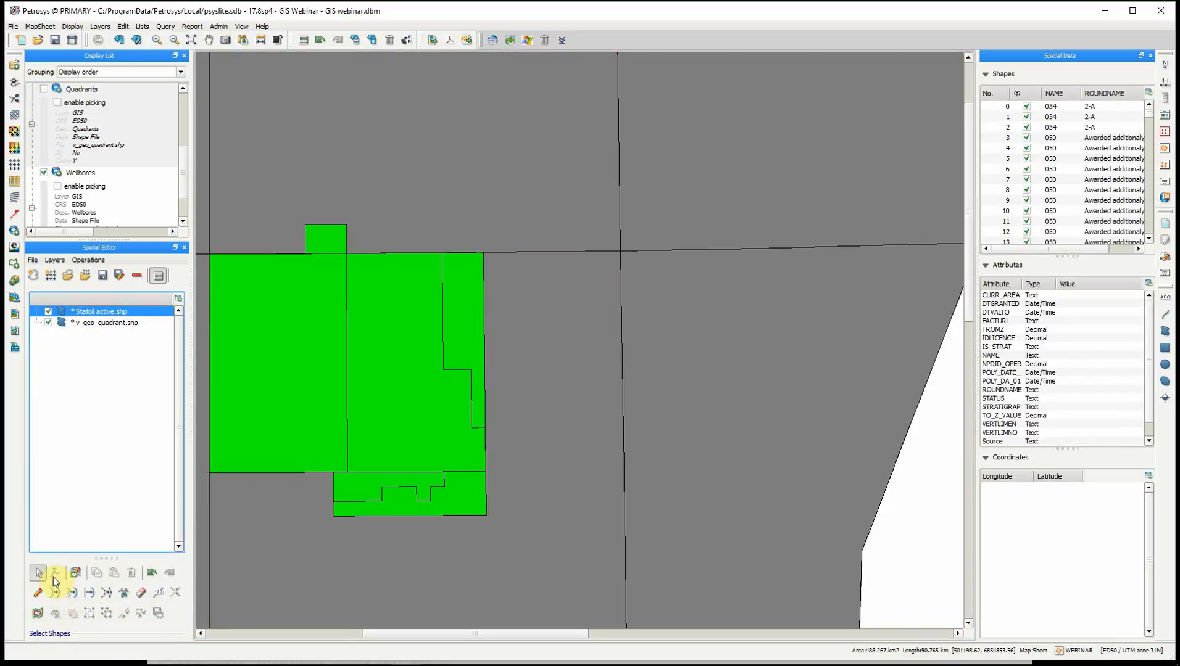
left_click(39, 593)
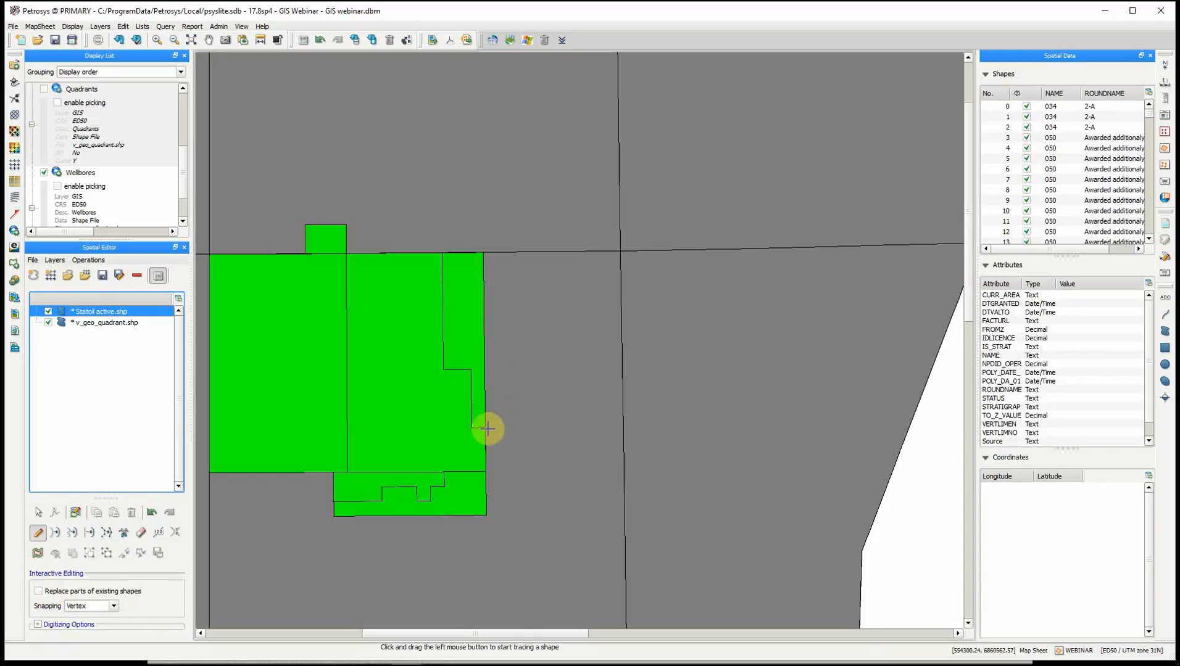
mouse_move(484, 435)
left_mouse_down()
mouse_move(508, 237)
mouse_move(482, 256)
mouse_move(621, 258)
mouse_move(625, 476)
mouse_move(624, 466)
mouse_move(484, 476)
mouse_move(488, 441)
left_mouse_up()
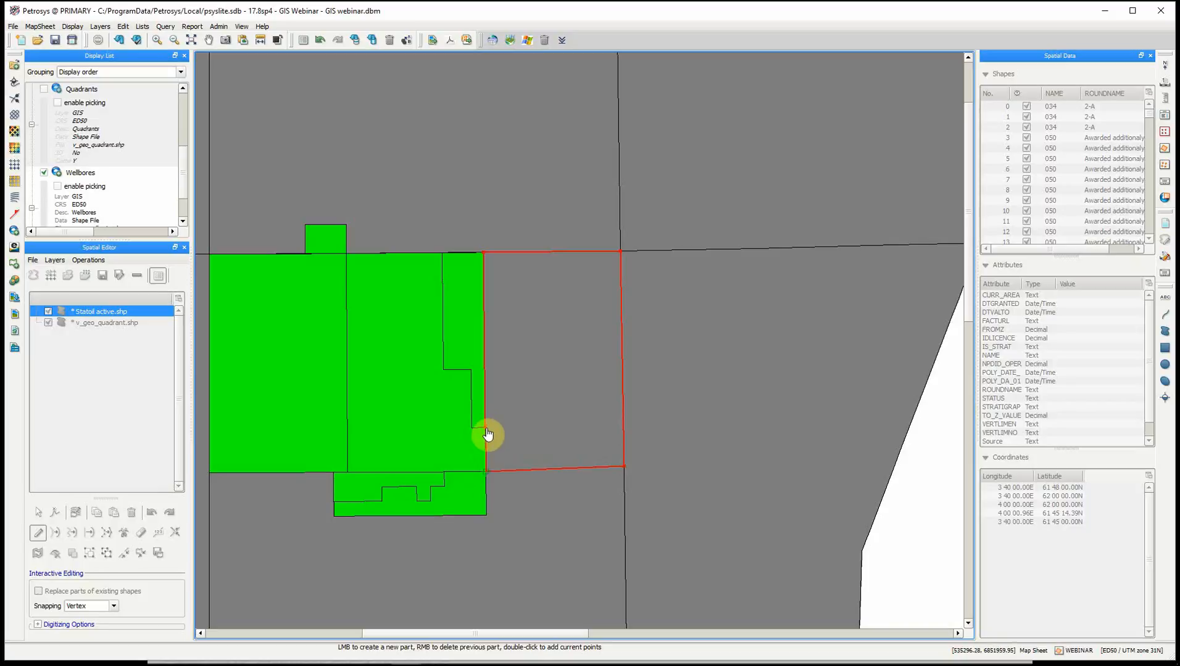
double_click(486, 435)
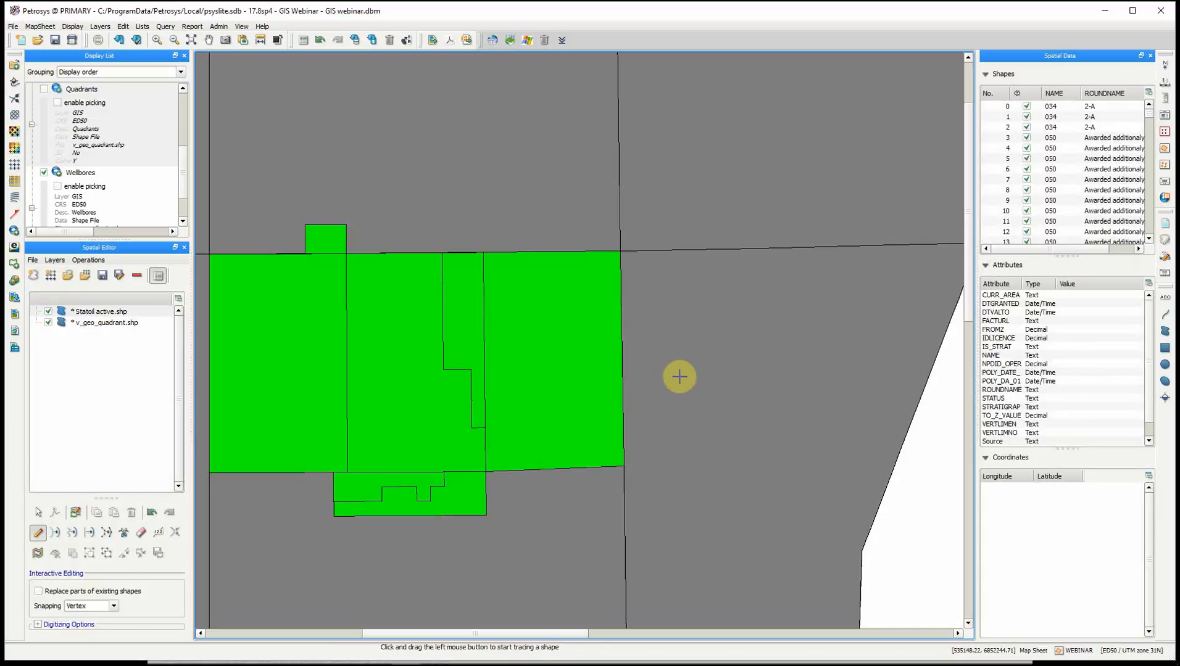
key("Escape")
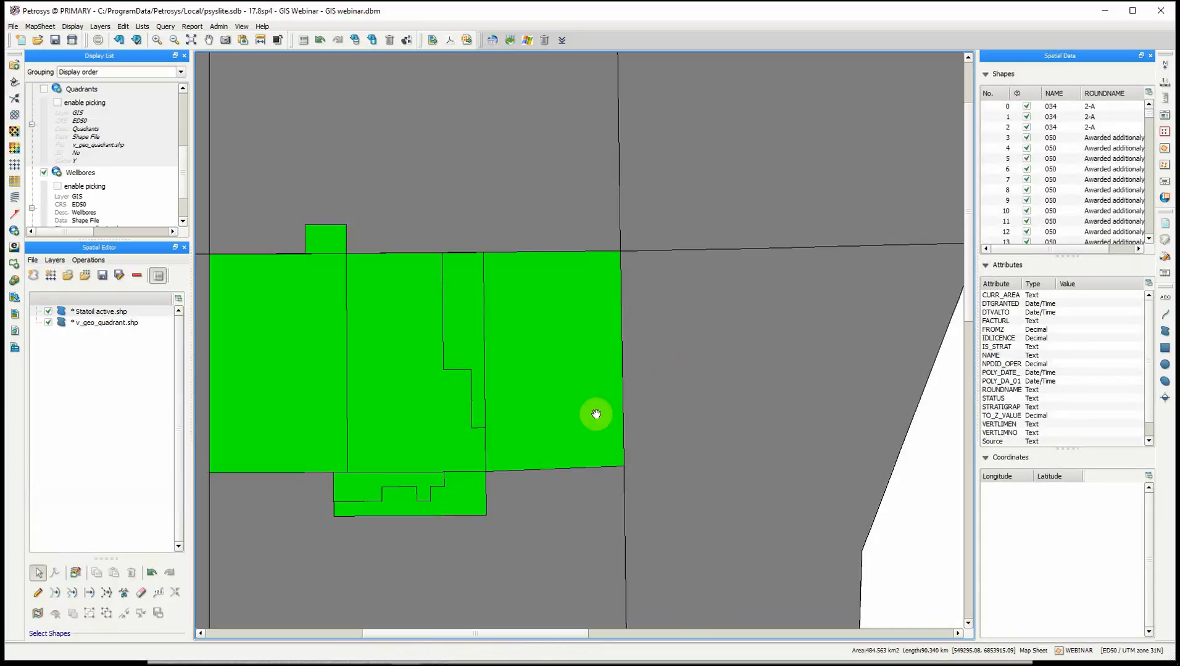
Select the new licence polygon and set the latitude of its southeast corner to 61 45 00.00N
left_click(580, 468)
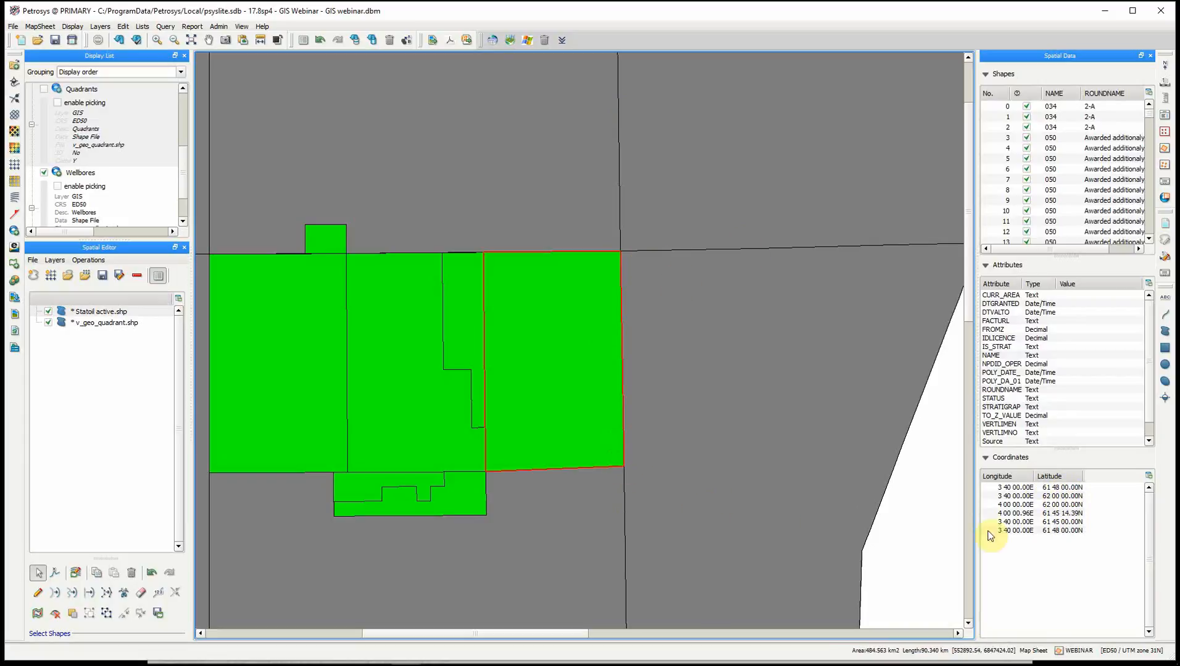
left_click(1061, 513)
left_click(1061, 513)
left_click_drag(1060, 513, 1075, 515)
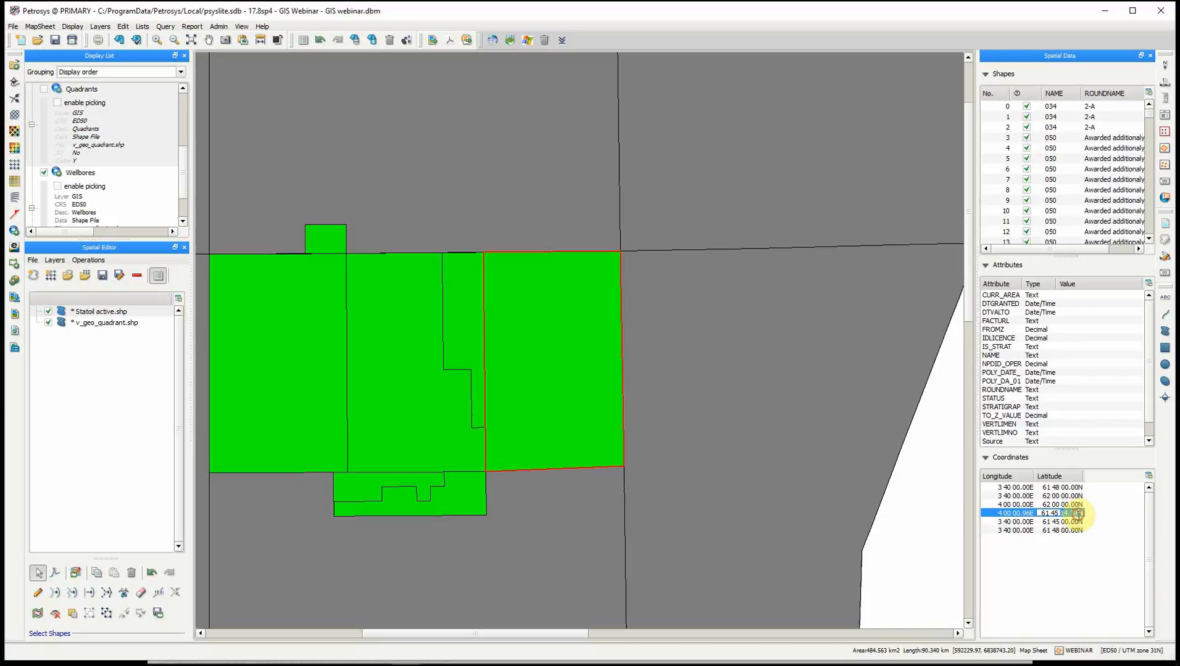
type("00.00")
left_click(1097, 562)
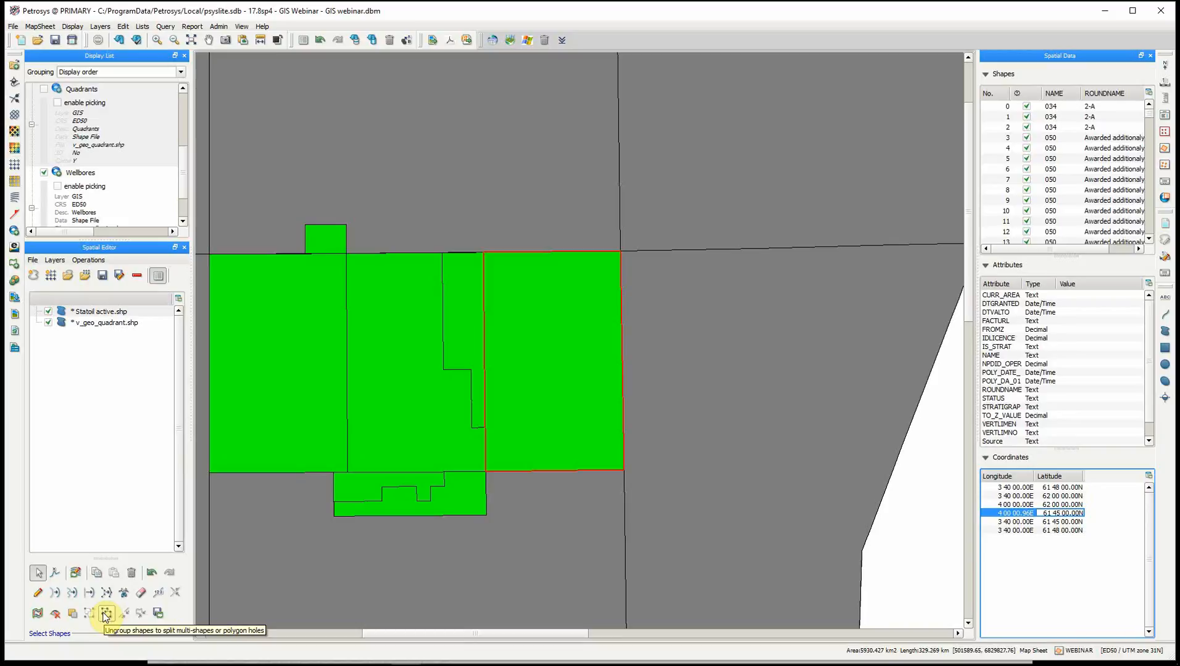
Switch to the running PowerPoint slide show and advance to the Summary slide
mouse_move(461, 662)
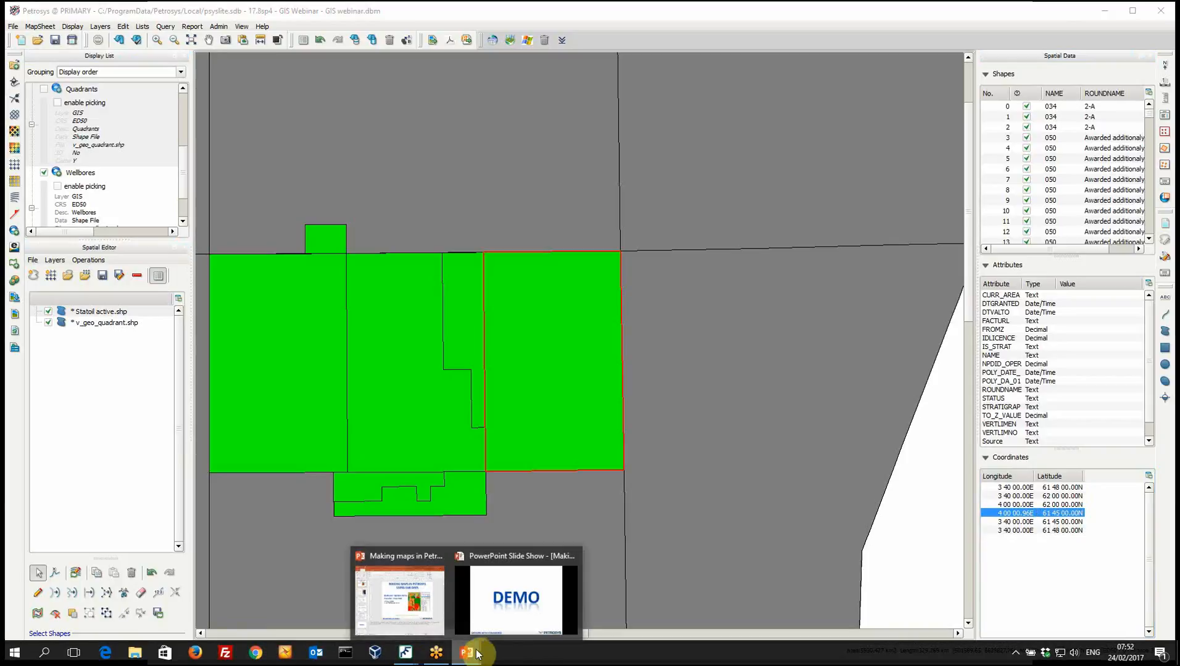
left_click(529, 597)
key("Right")
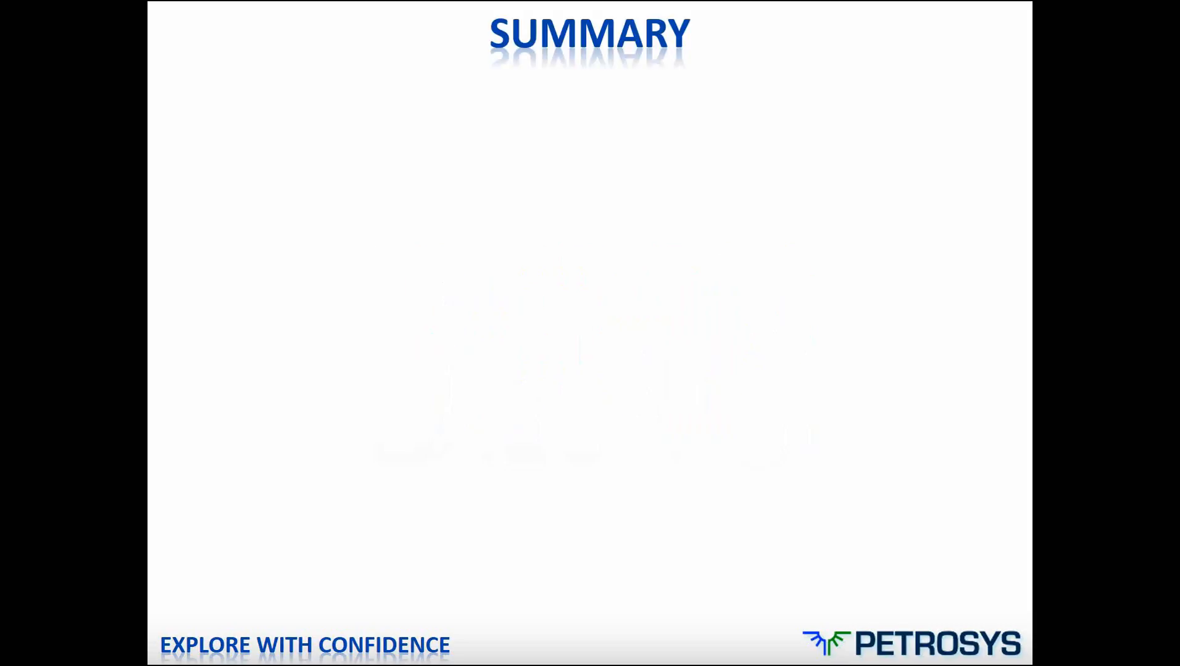